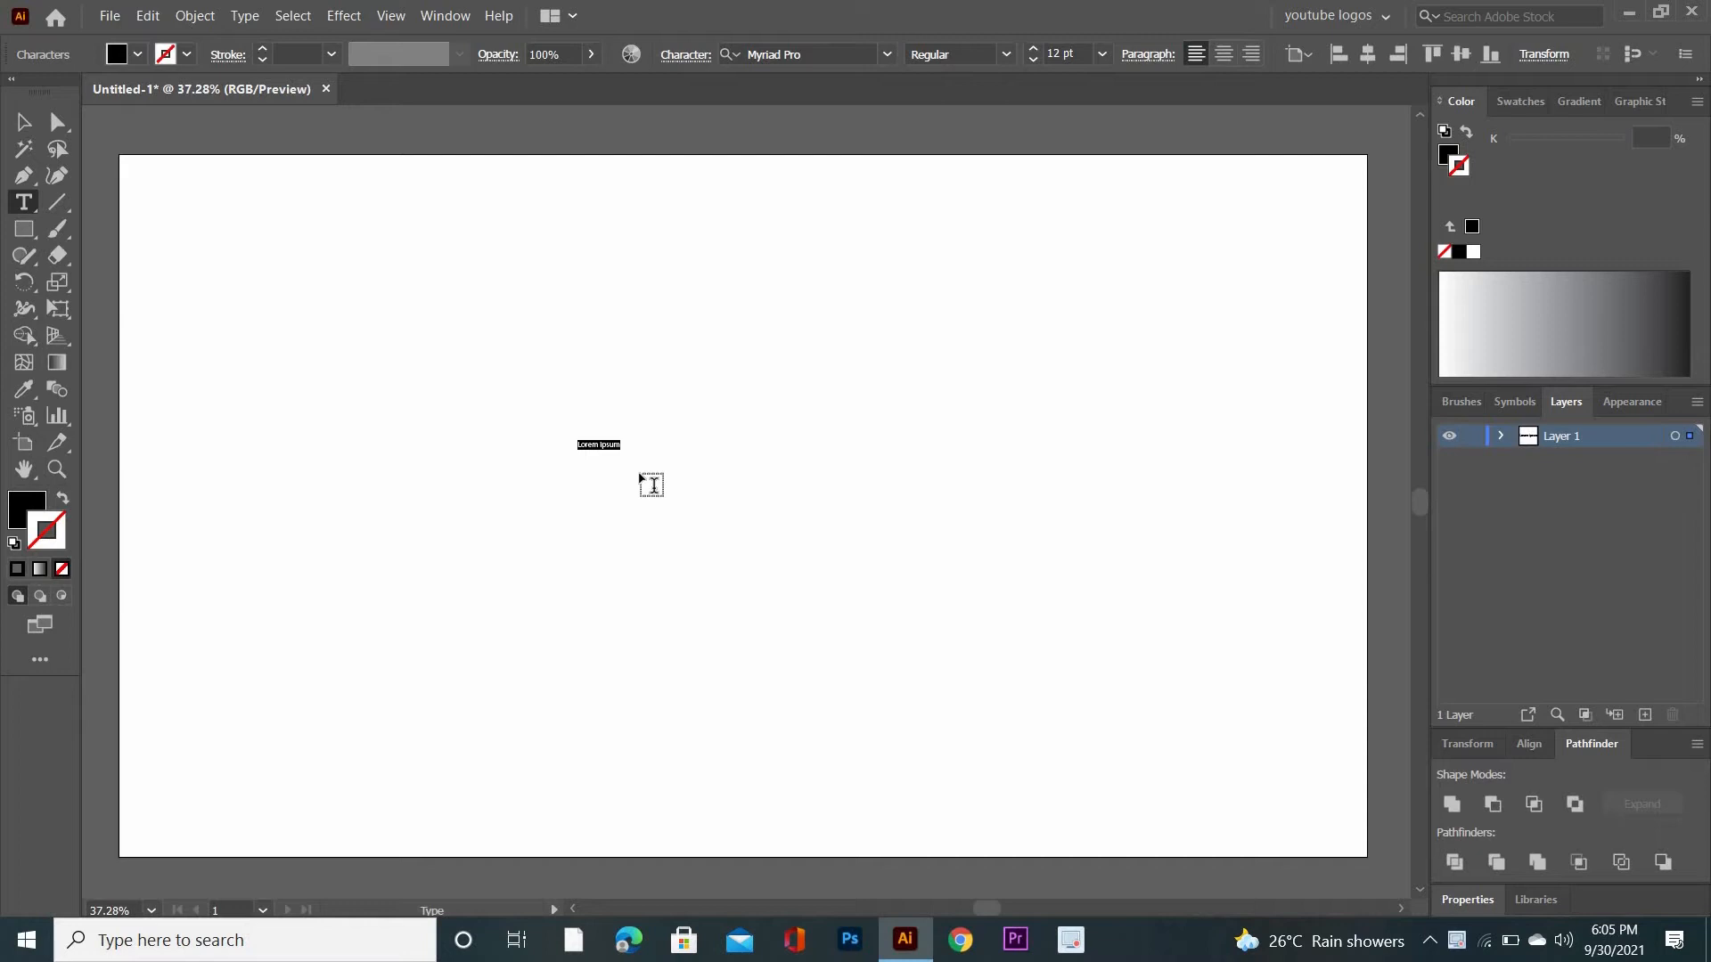
- Enter the text GC and enlarge it to about 502 pt on the artboard
{"action": "type", "text": "G"}
{"action": "left_click", "coordinate": [24, 122]}
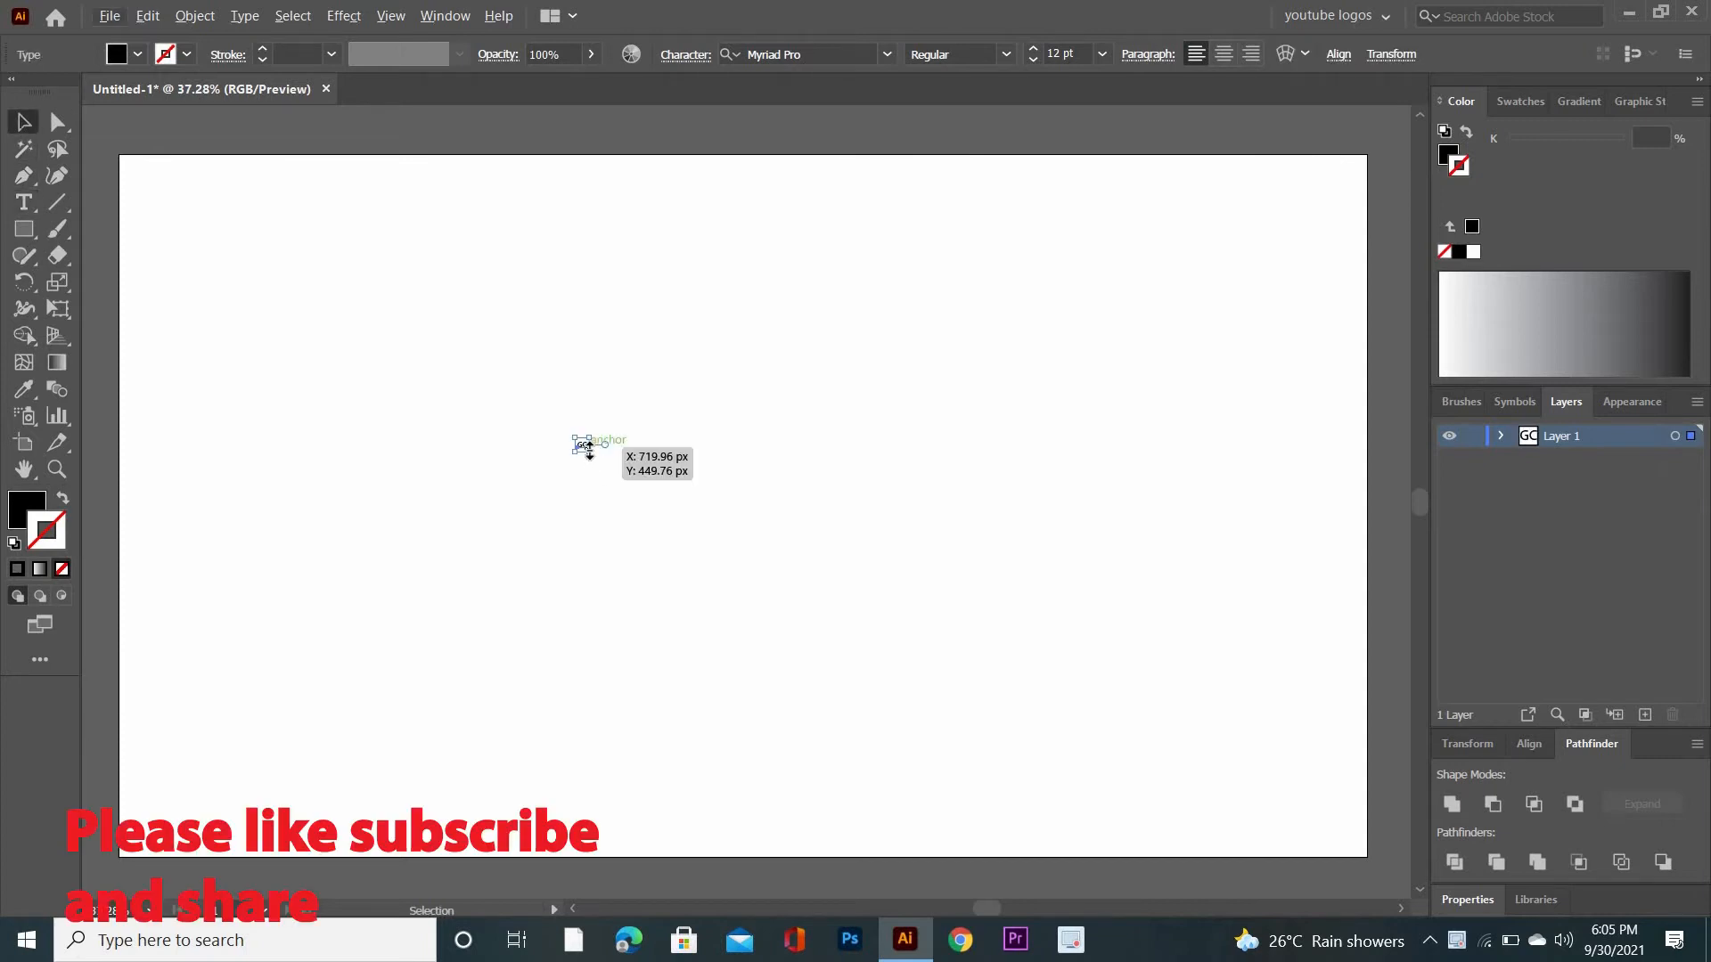
{"action": "left_click_drag", "start_coordinate": [590, 446], "coordinate": [800, 710]}
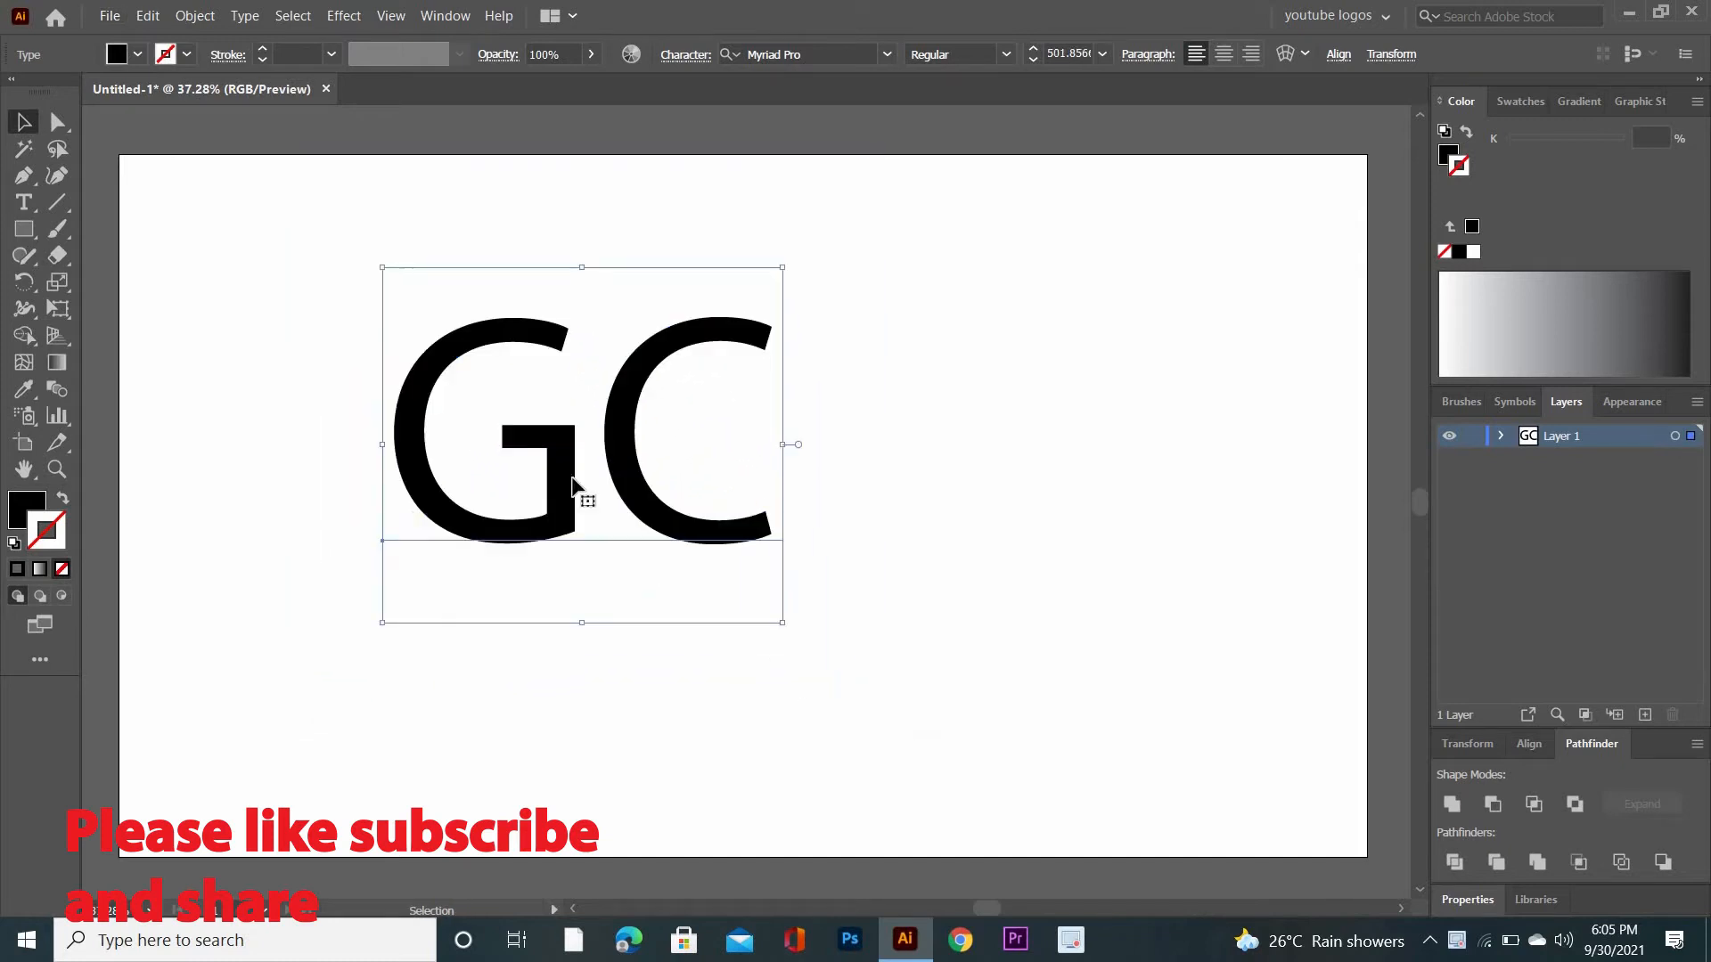
- Give the GC text a black 1 pt stroke with no fill
{"action": "left_click", "coordinate": [14, 544]}
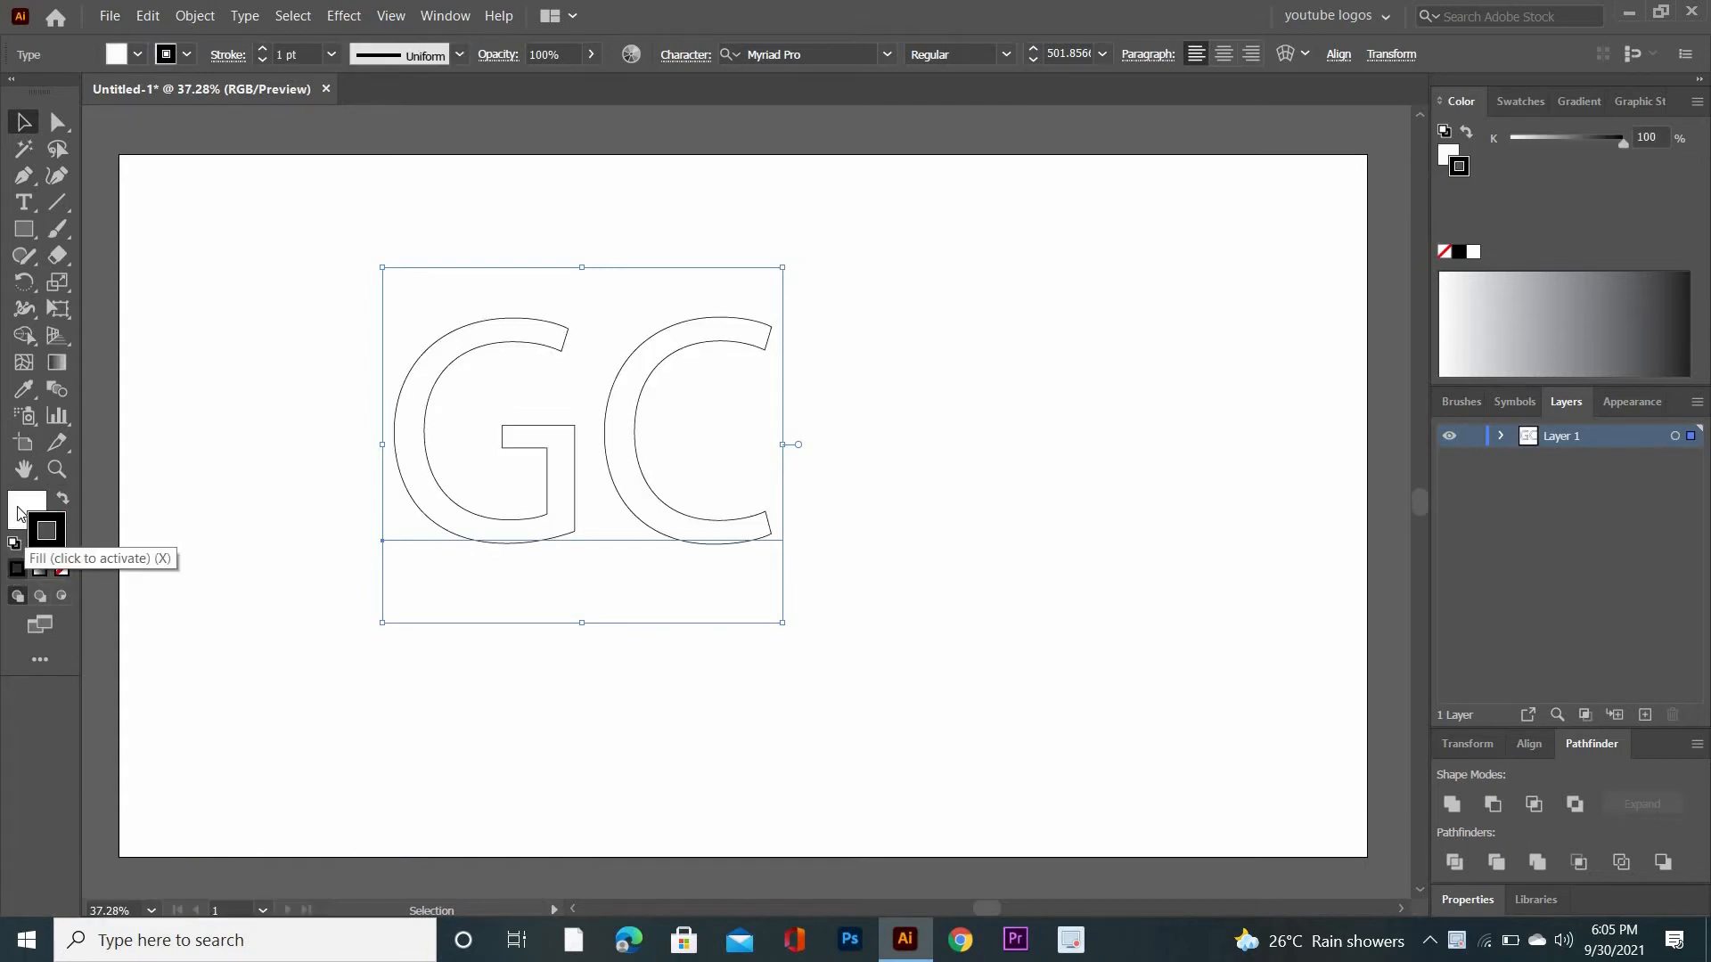
{"action": "left_click", "coordinate": [62, 568]}
{"action": "left_click", "coordinate": [49, 551]}
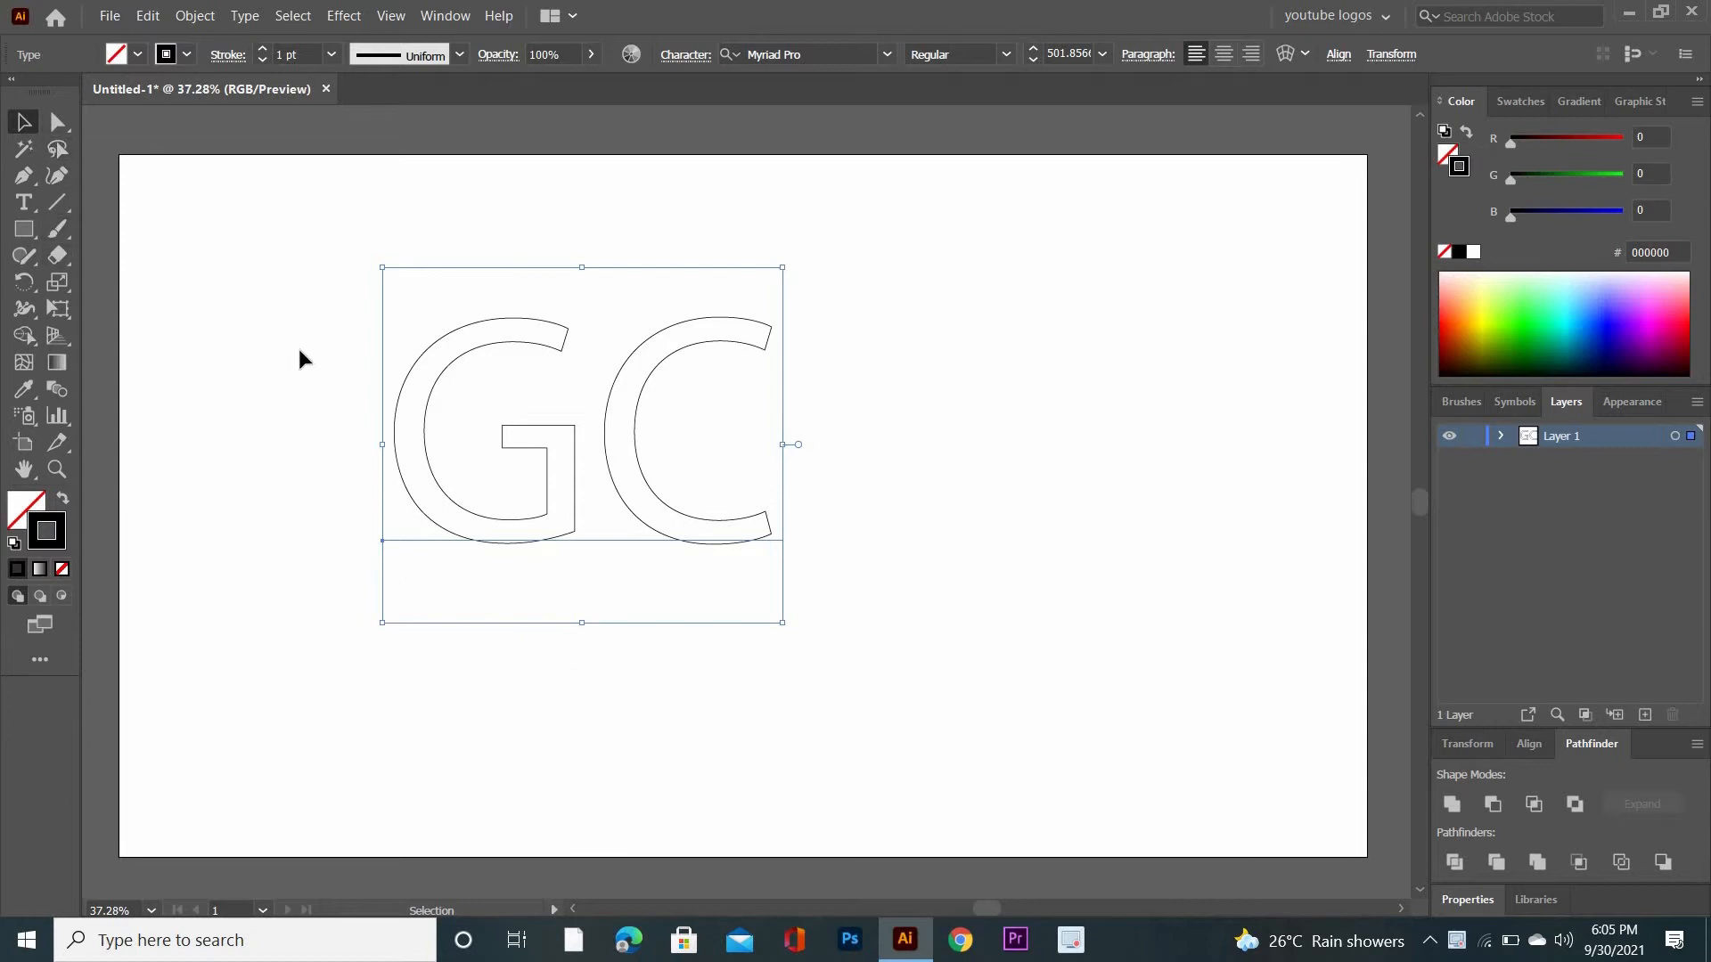
- Convert the GC text to outlines and ungroup the two letters
{"action": "right_click", "coordinate": [795, 410]}
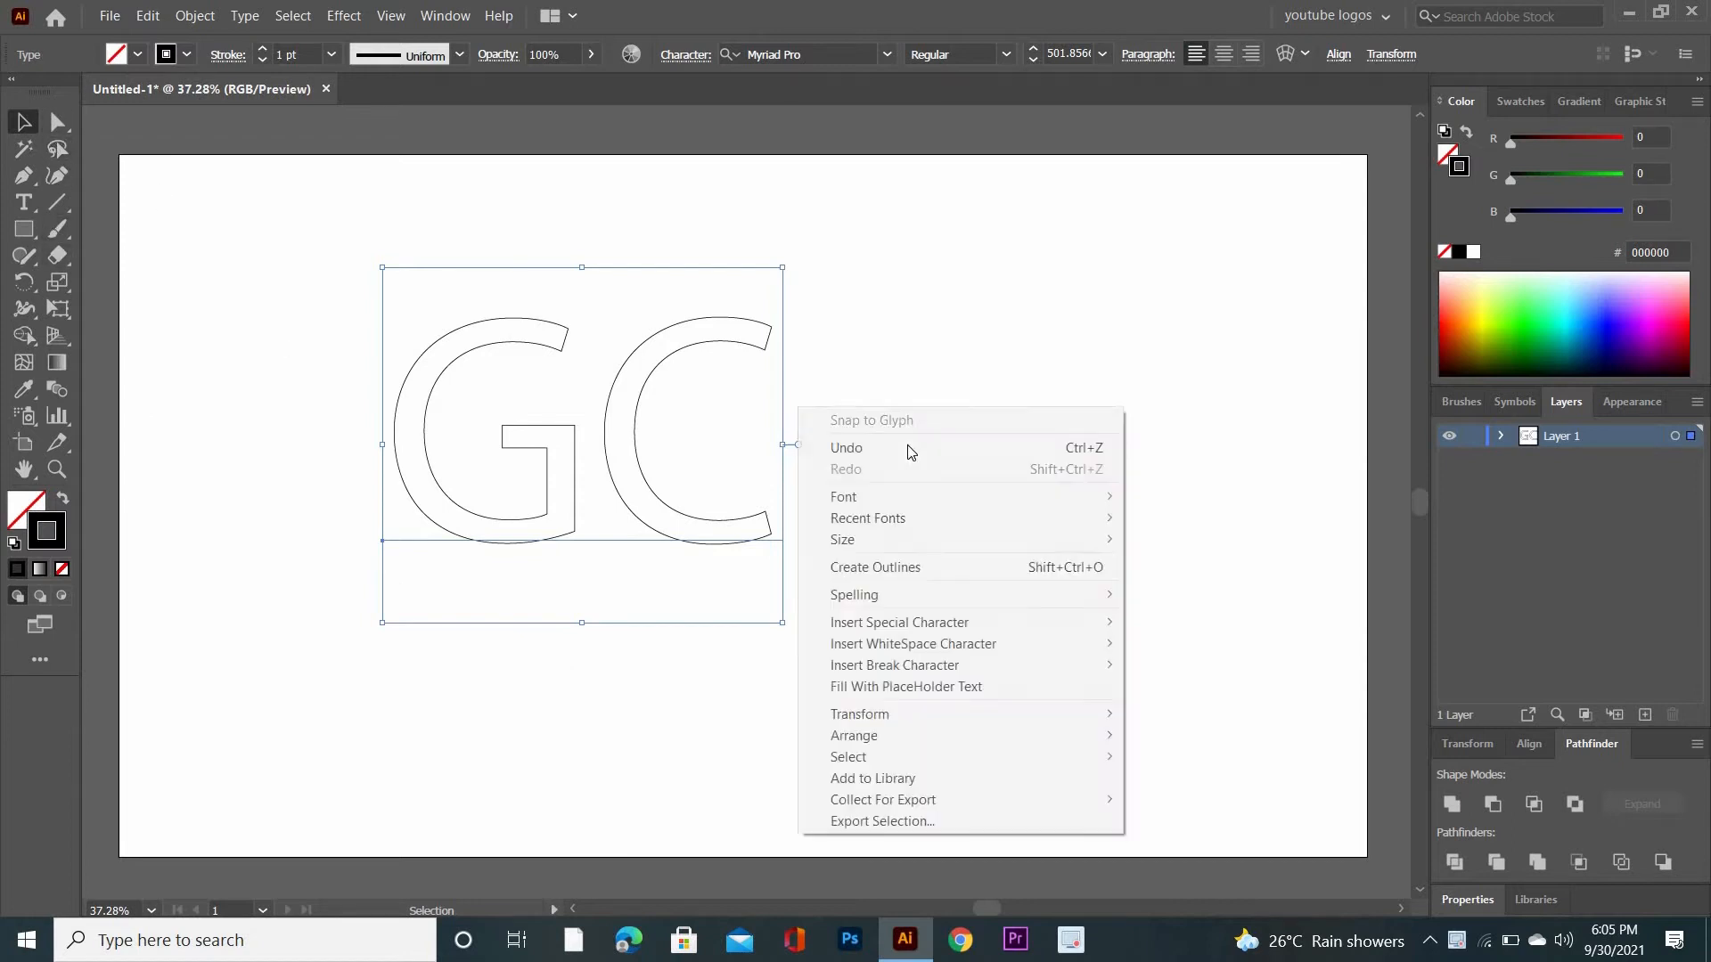
{"action": "left_click", "coordinate": [915, 567]}
{"action": "right_click", "coordinate": [860, 397]}
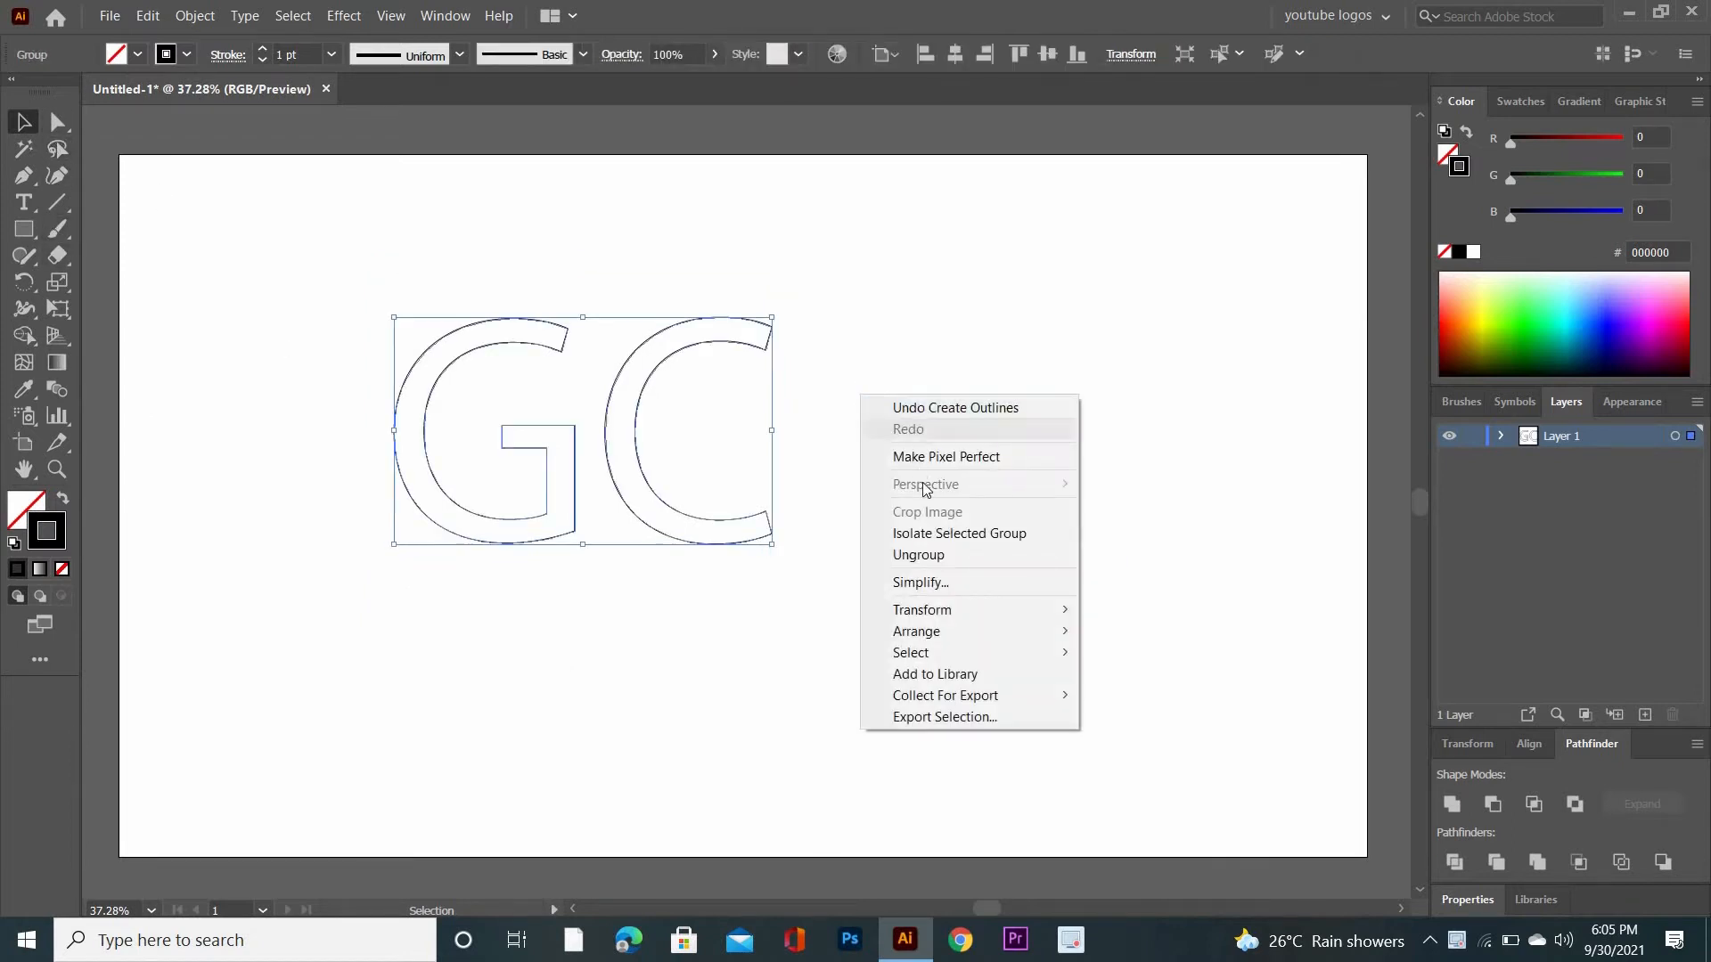
{"action": "left_click", "coordinate": [929, 554]}
{"action": "left_click", "coordinate": [606, 673]}
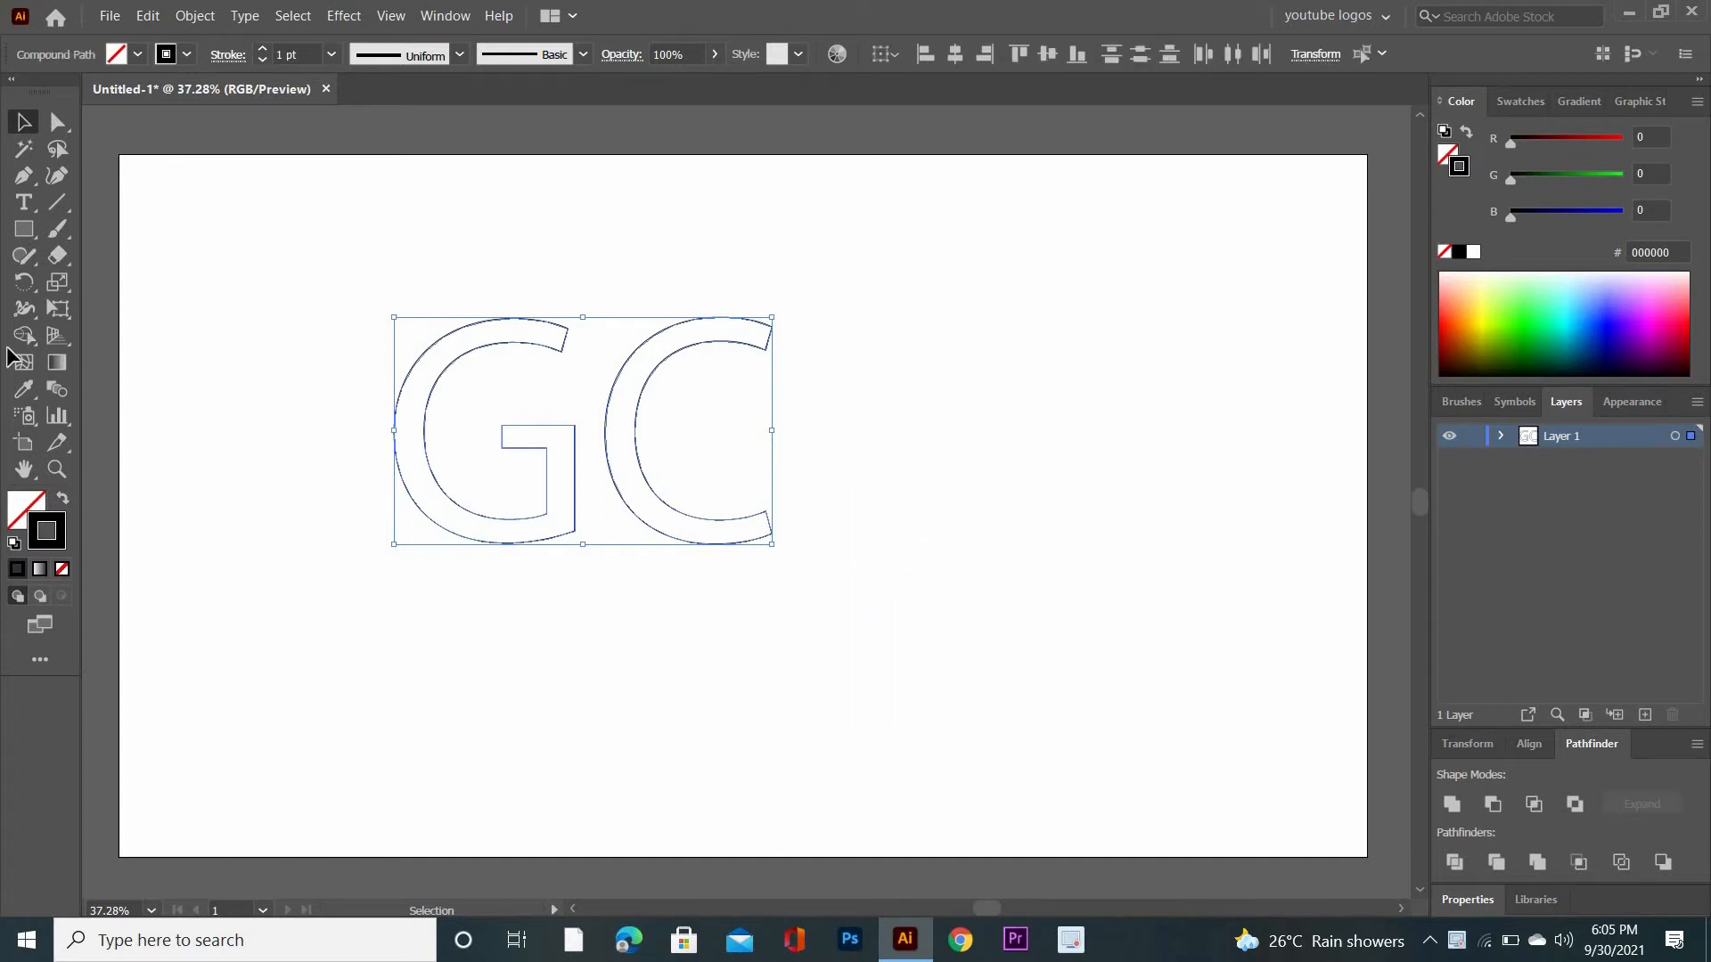
- Delete the inner contour and end segments of the G, leaving only its outer line
{"action": "left_click", "coordinate": [60, 120]}
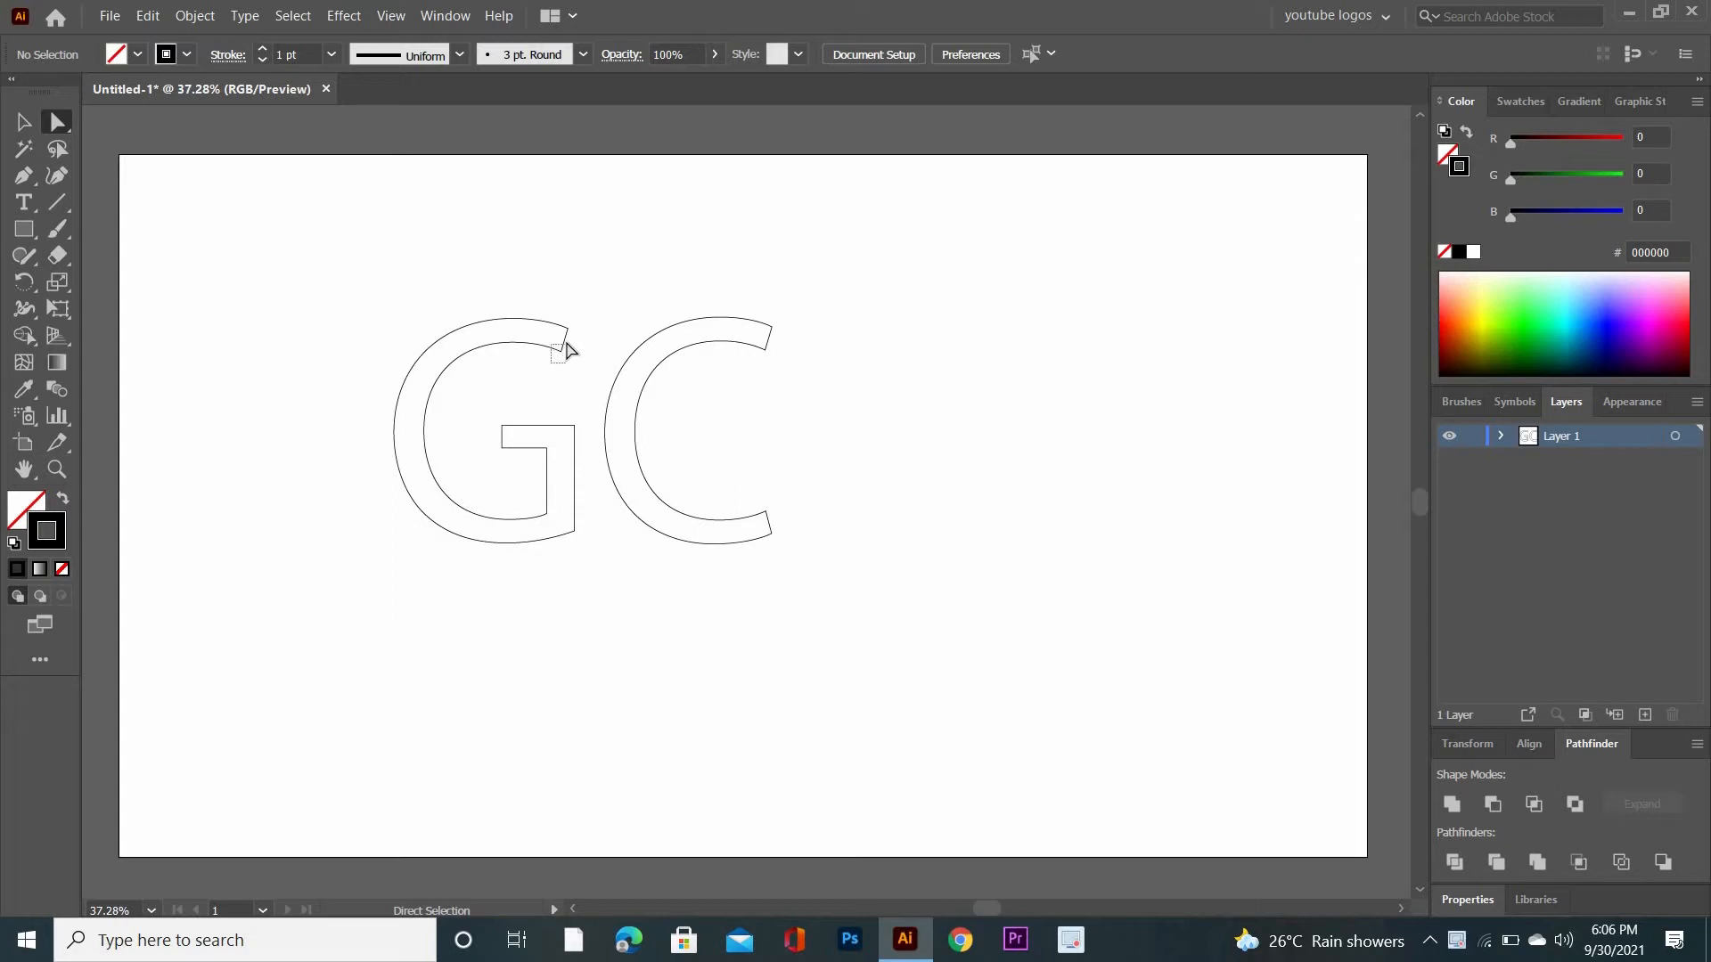
{"action": "left_click", "coordinate": [568, 350]}
{"action": "left_click", "coordinate": [542, 426]}
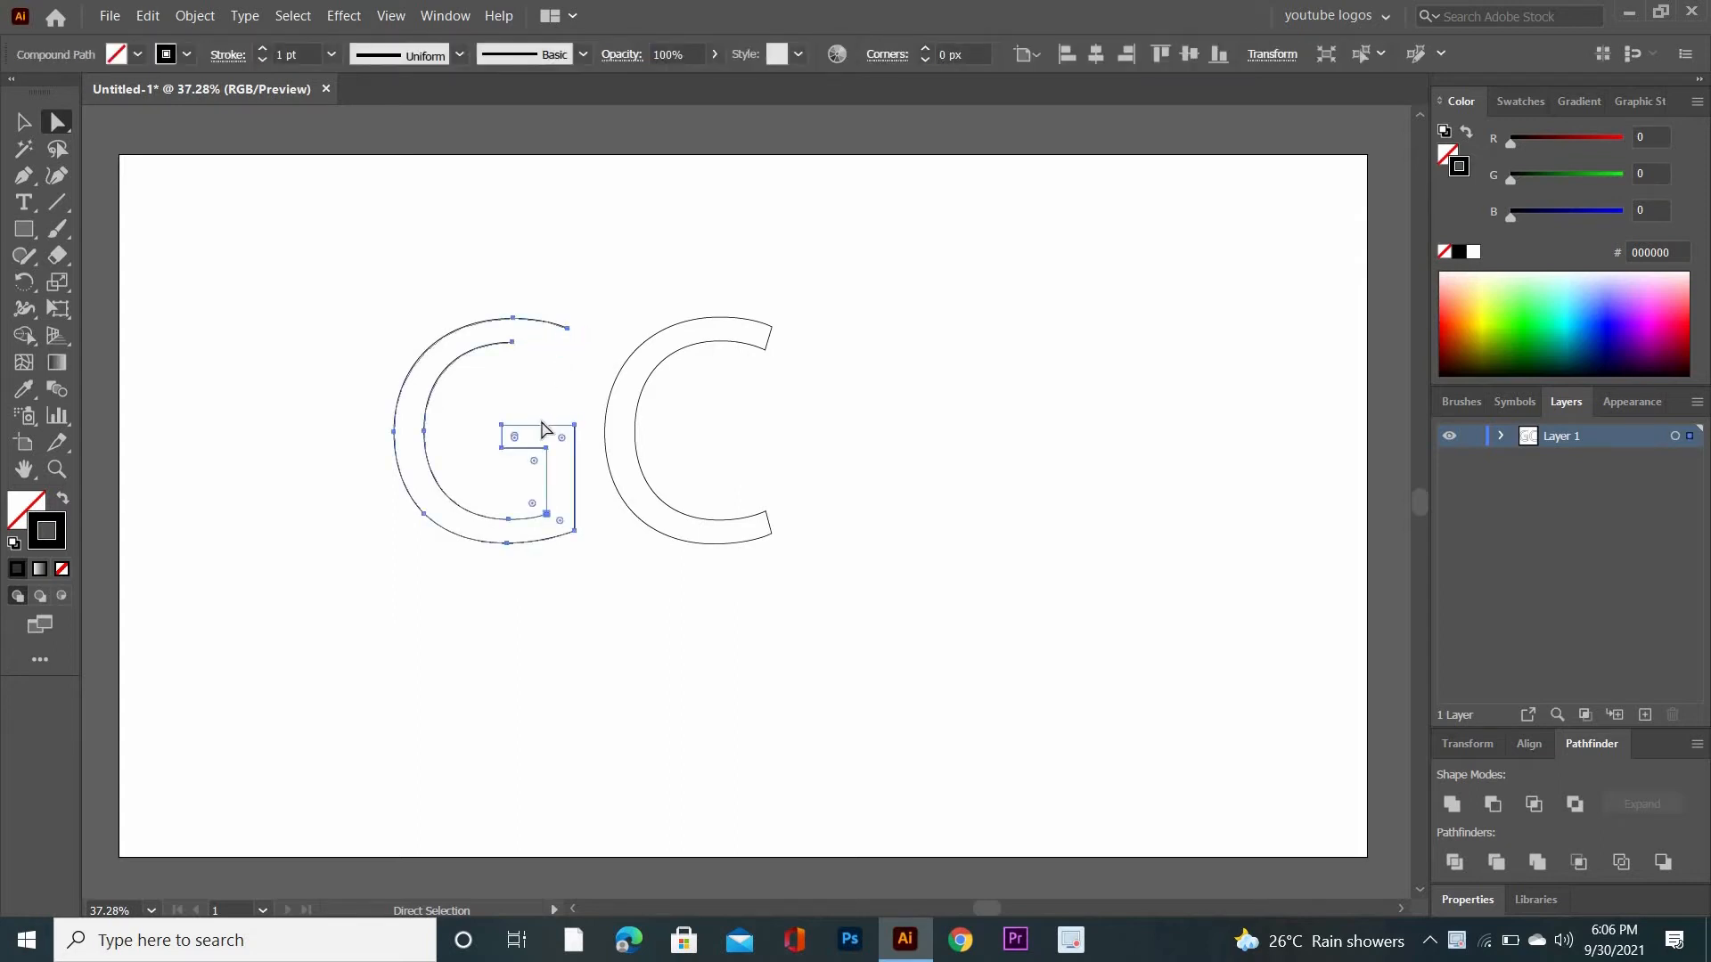
{"action": "left_click_drag", "start_coordinate": [501, 474], "coordinate": [430, 490]}
{"action": "key", "text": "Delete"}
{"action": "key", "text": "Delete"}
{"action": "key", "text": "Delete"}
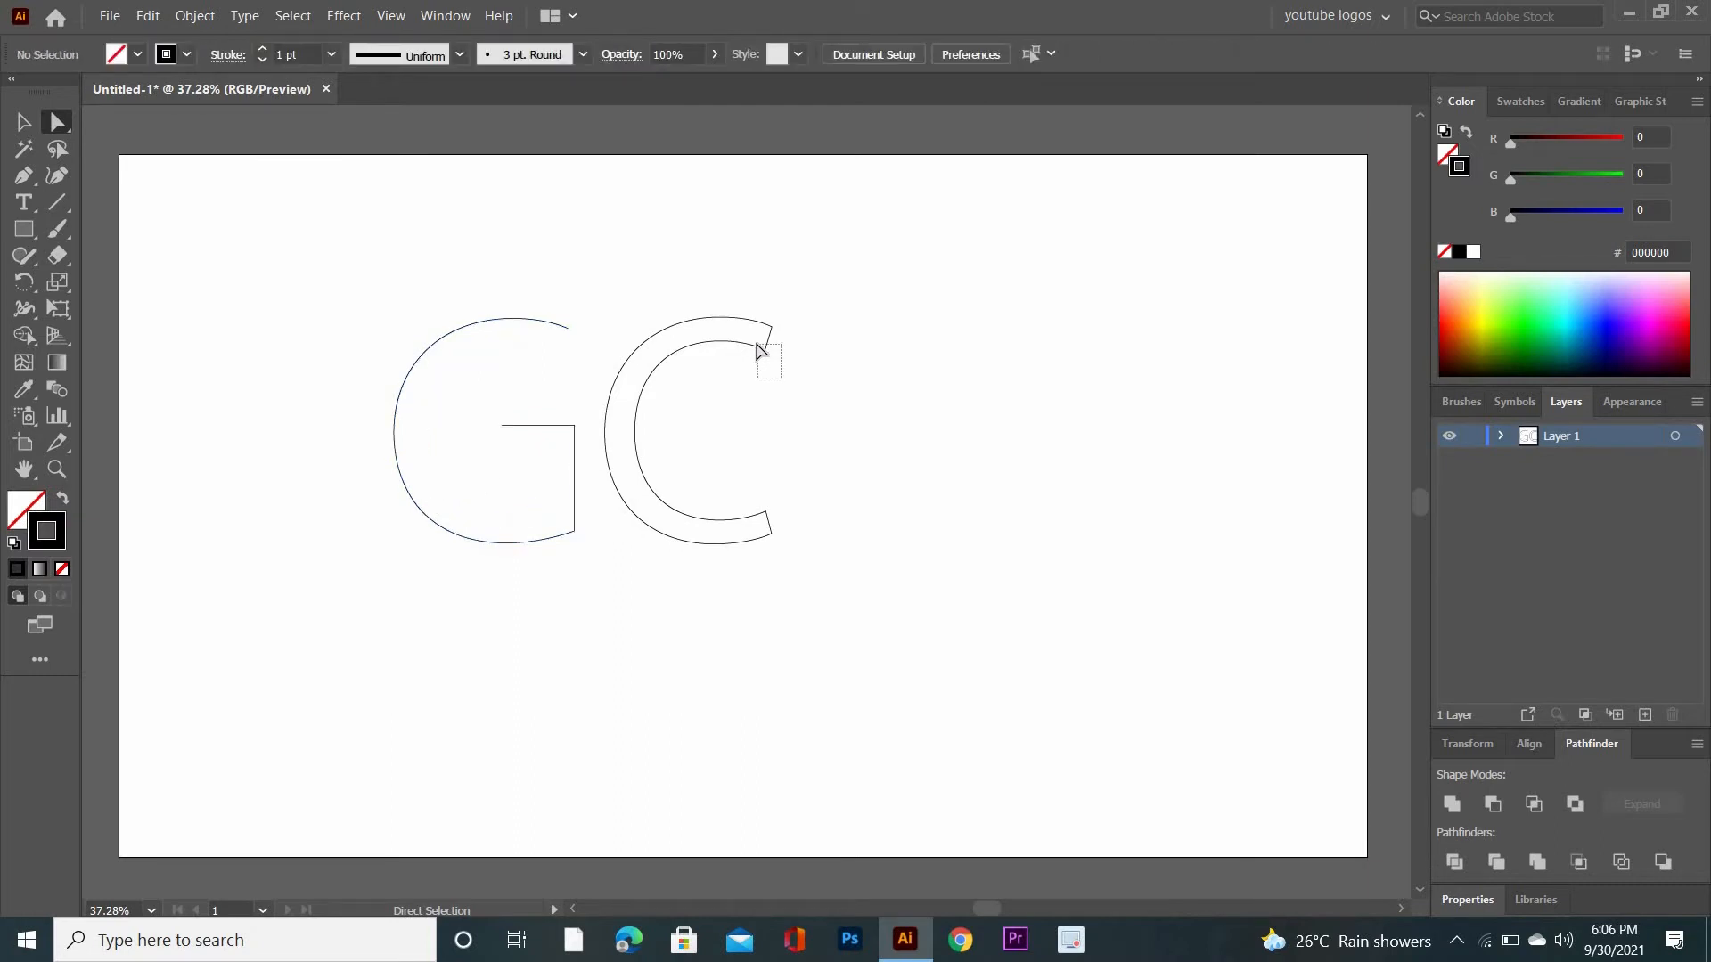
- Delete the end segments and inner contour of the C, leaving only its outer curve
{"action": "left_click_drag", "start_coordinate": [760, 350], "coordinate": [757, 346]}
{"action": "left_click_drag", "start_coordinate": [751, 489], "coordinate": [772, 530]}
{"action": "key", "text": "Delete"}
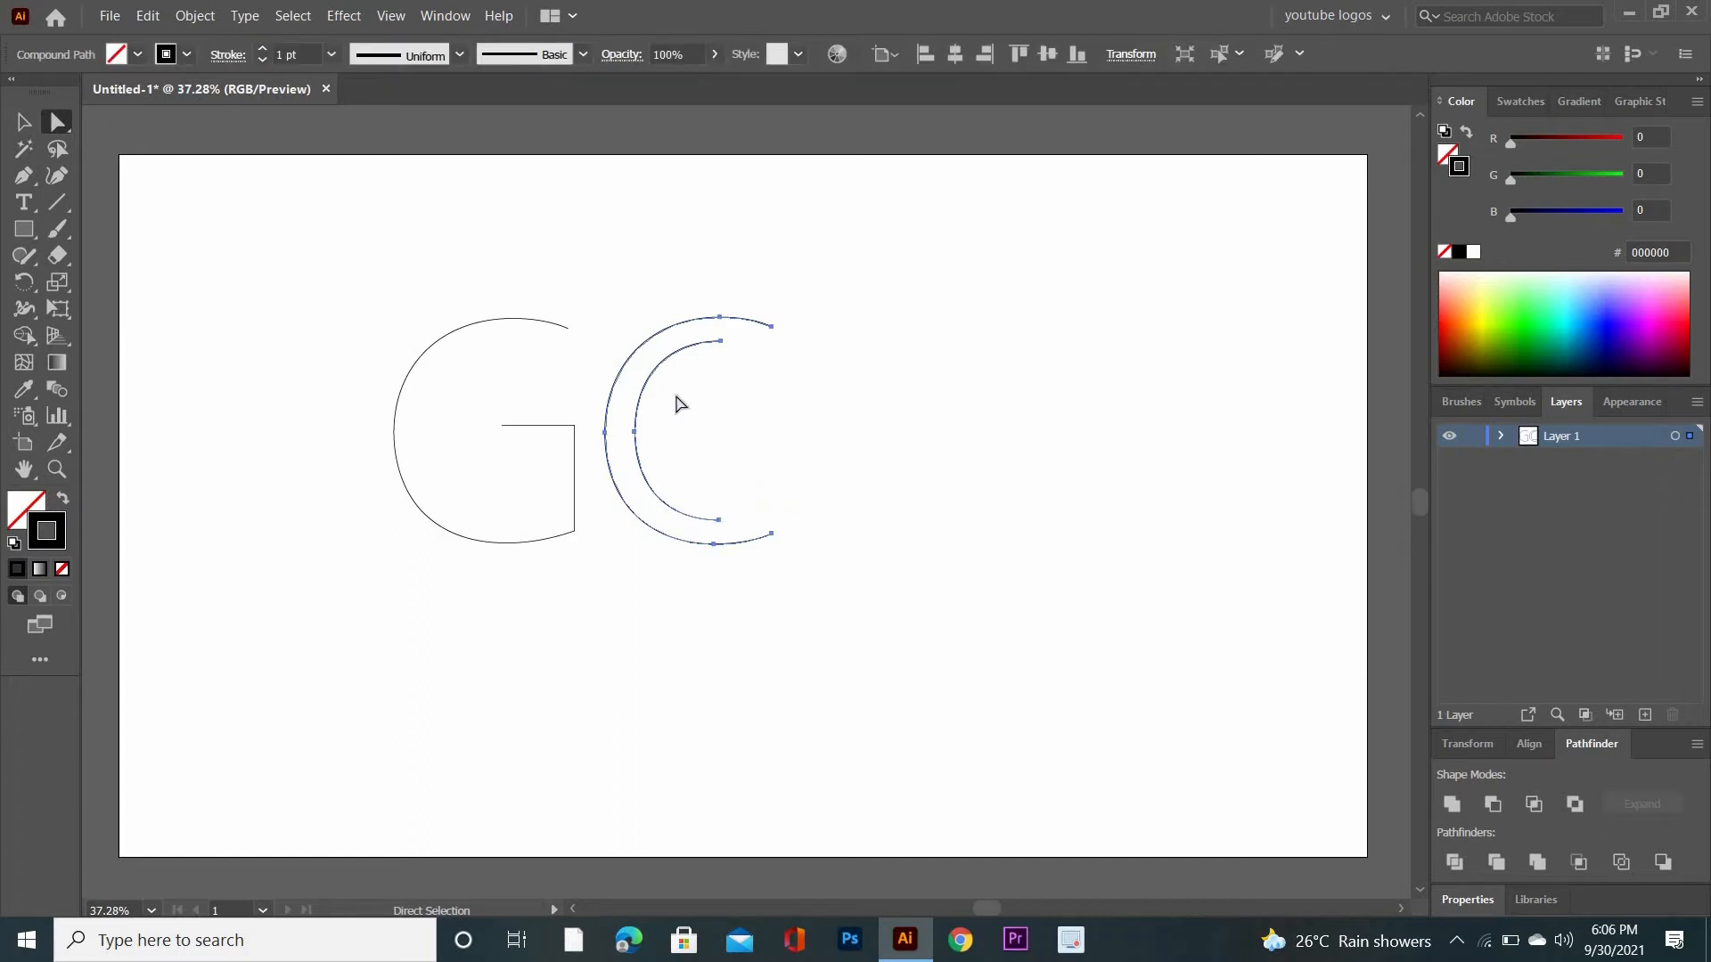
{"action": "left_click_drag", "start_coordinate": [675, 392], "coordinate": [656, 472]}
{"action": "key", "text": "Delete"}
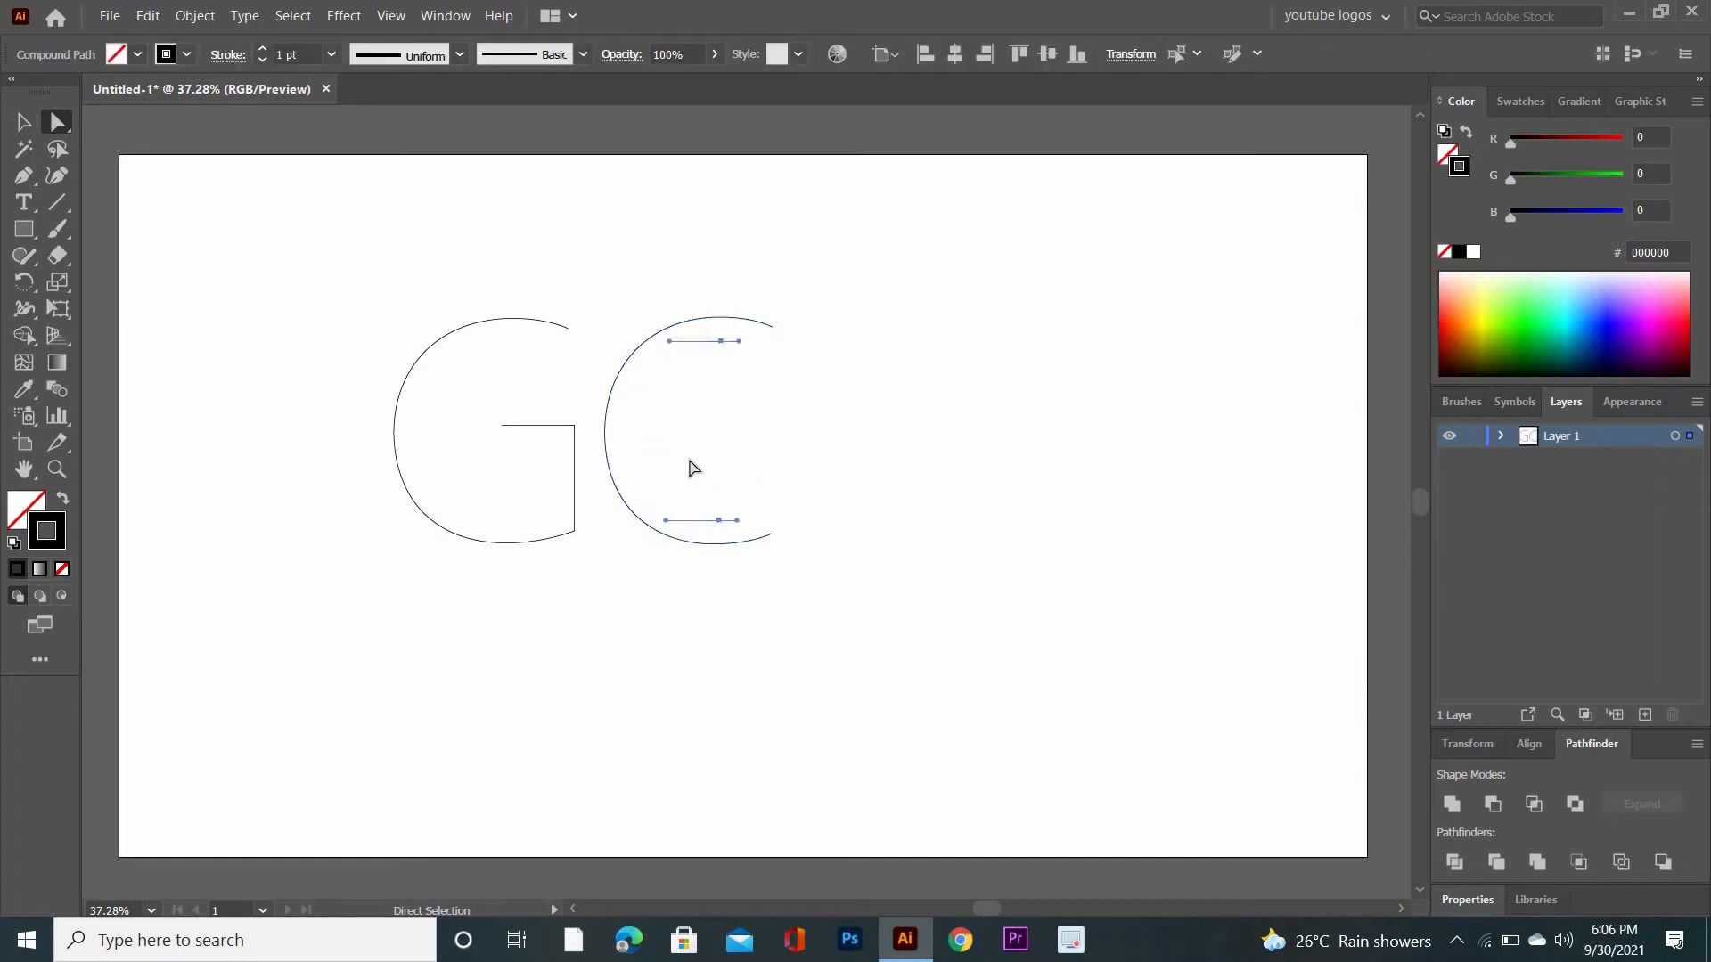
{"action": "left_click", "coordinate": [693, 468]}
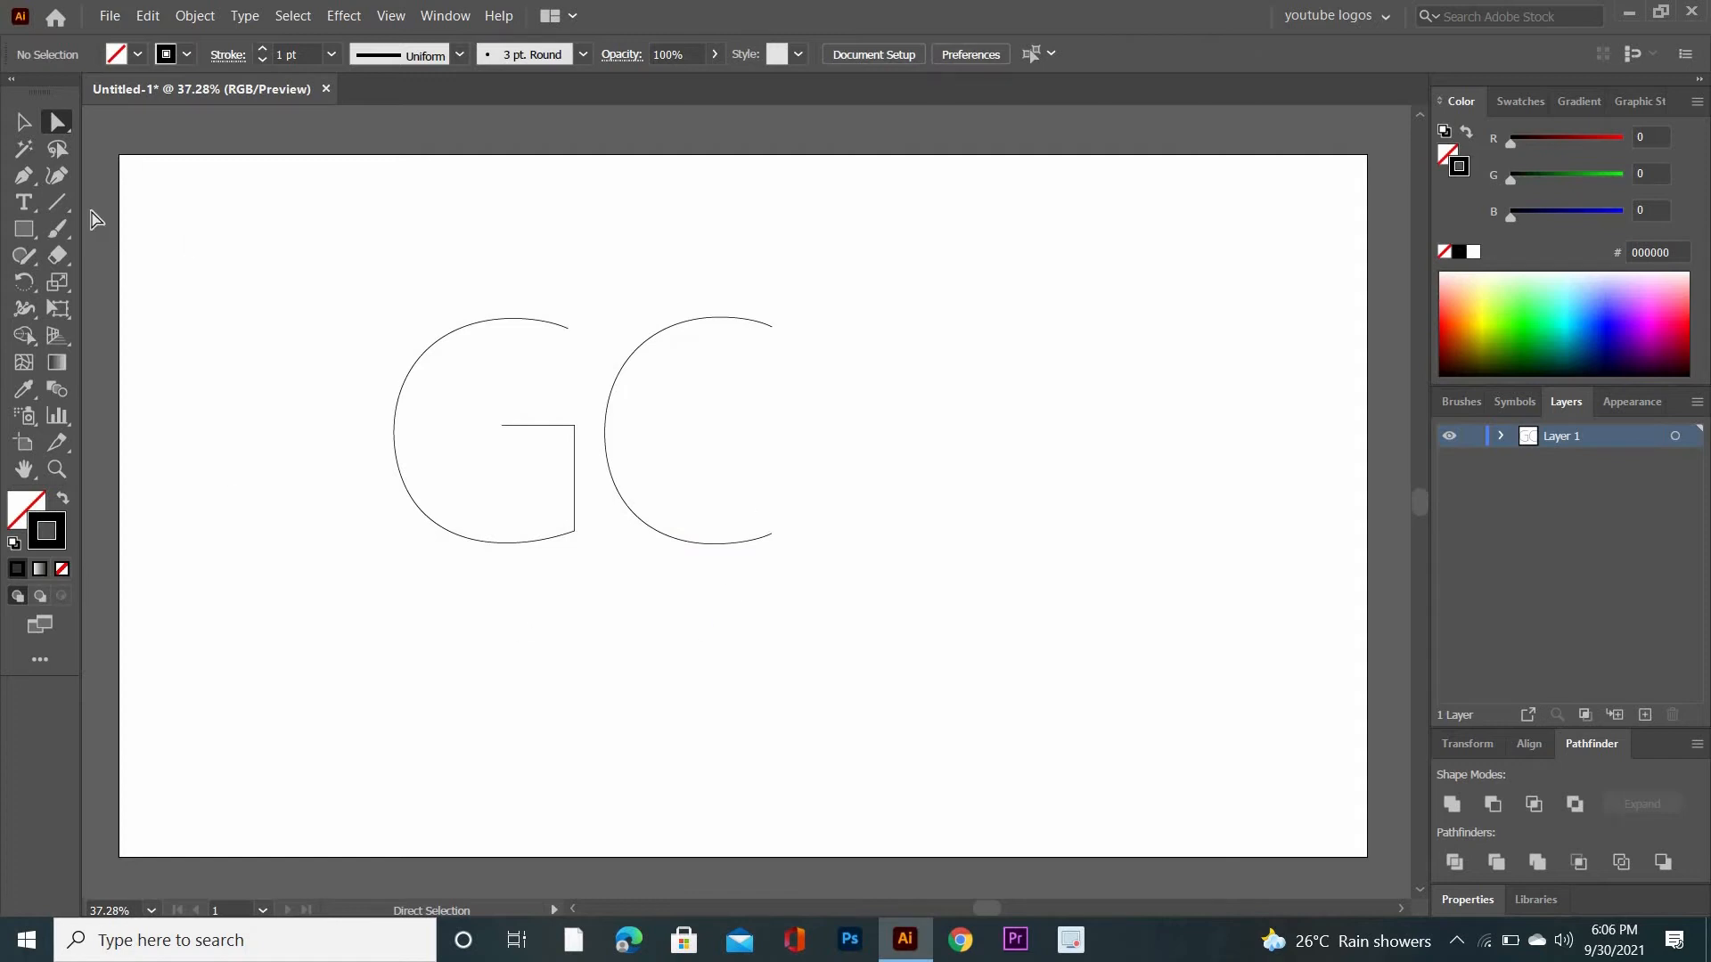
- Release the compound paths of both the G and the C
{"action": "left_click", "coordinate": [24, 121]}
{"action": "left_click_drag", "start_coordinate": [336, 279], "coordinate": [802, 580]}
{"action": "right_click", "coordinate": [595, 385]}
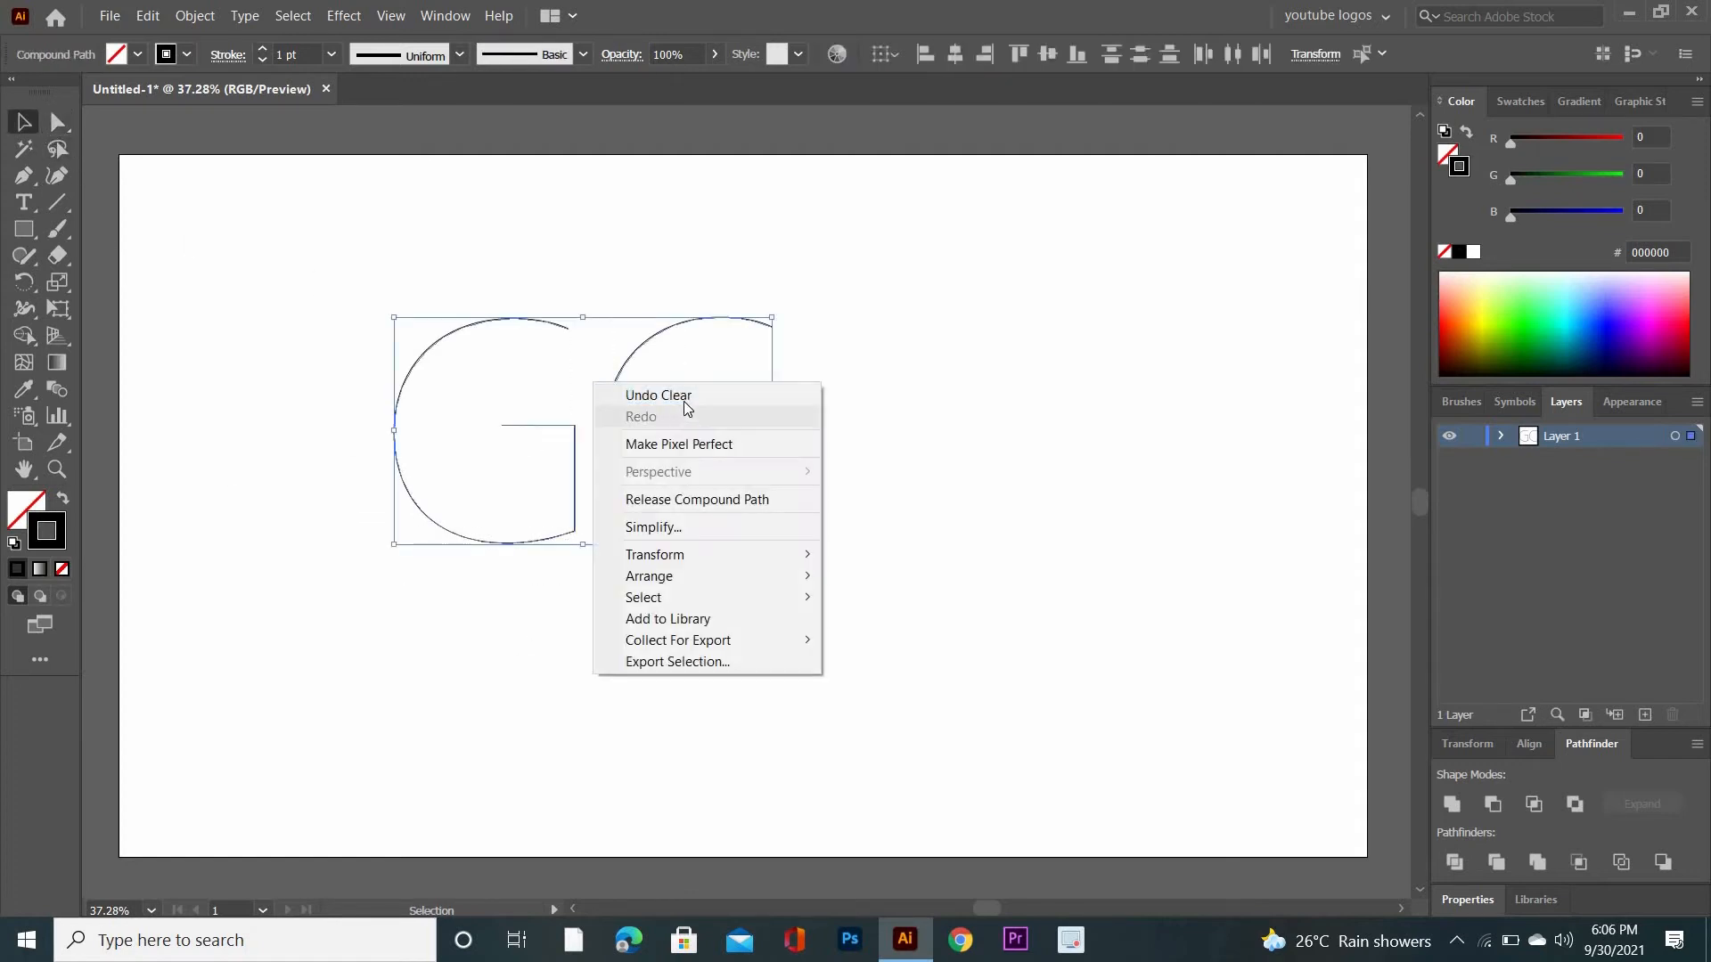
{"action": "left_click", "coordinate": [704, 499]}
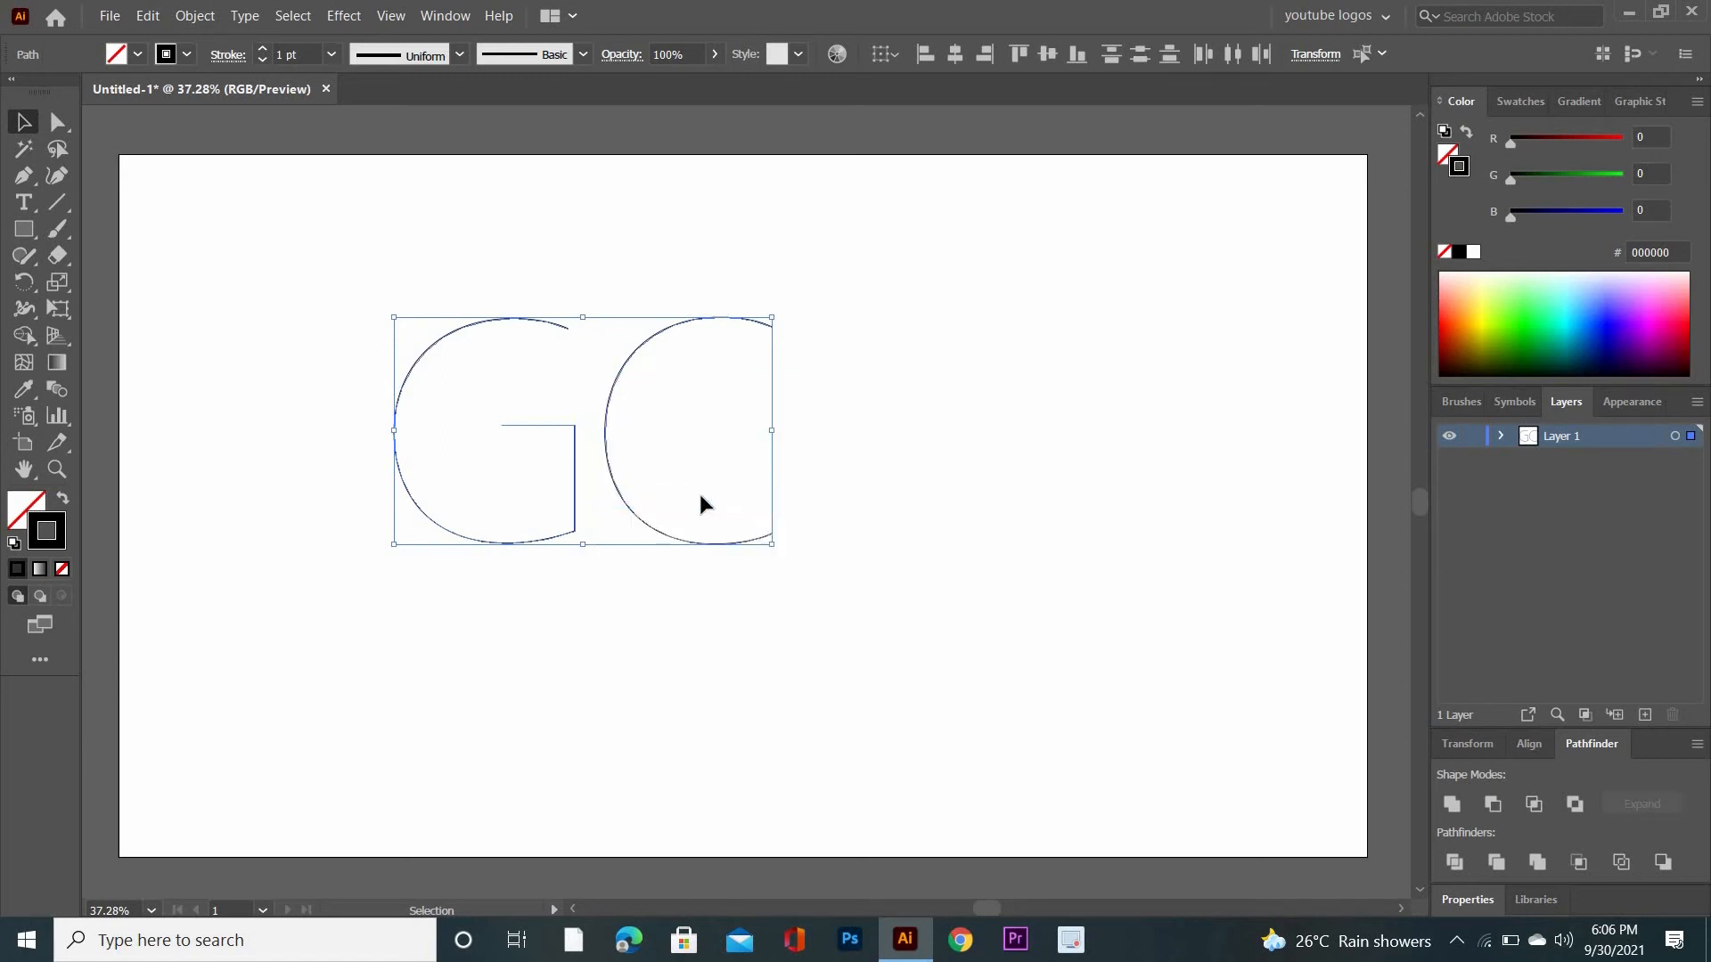
{"action": "left_click", "coordinate": [642, 290]}
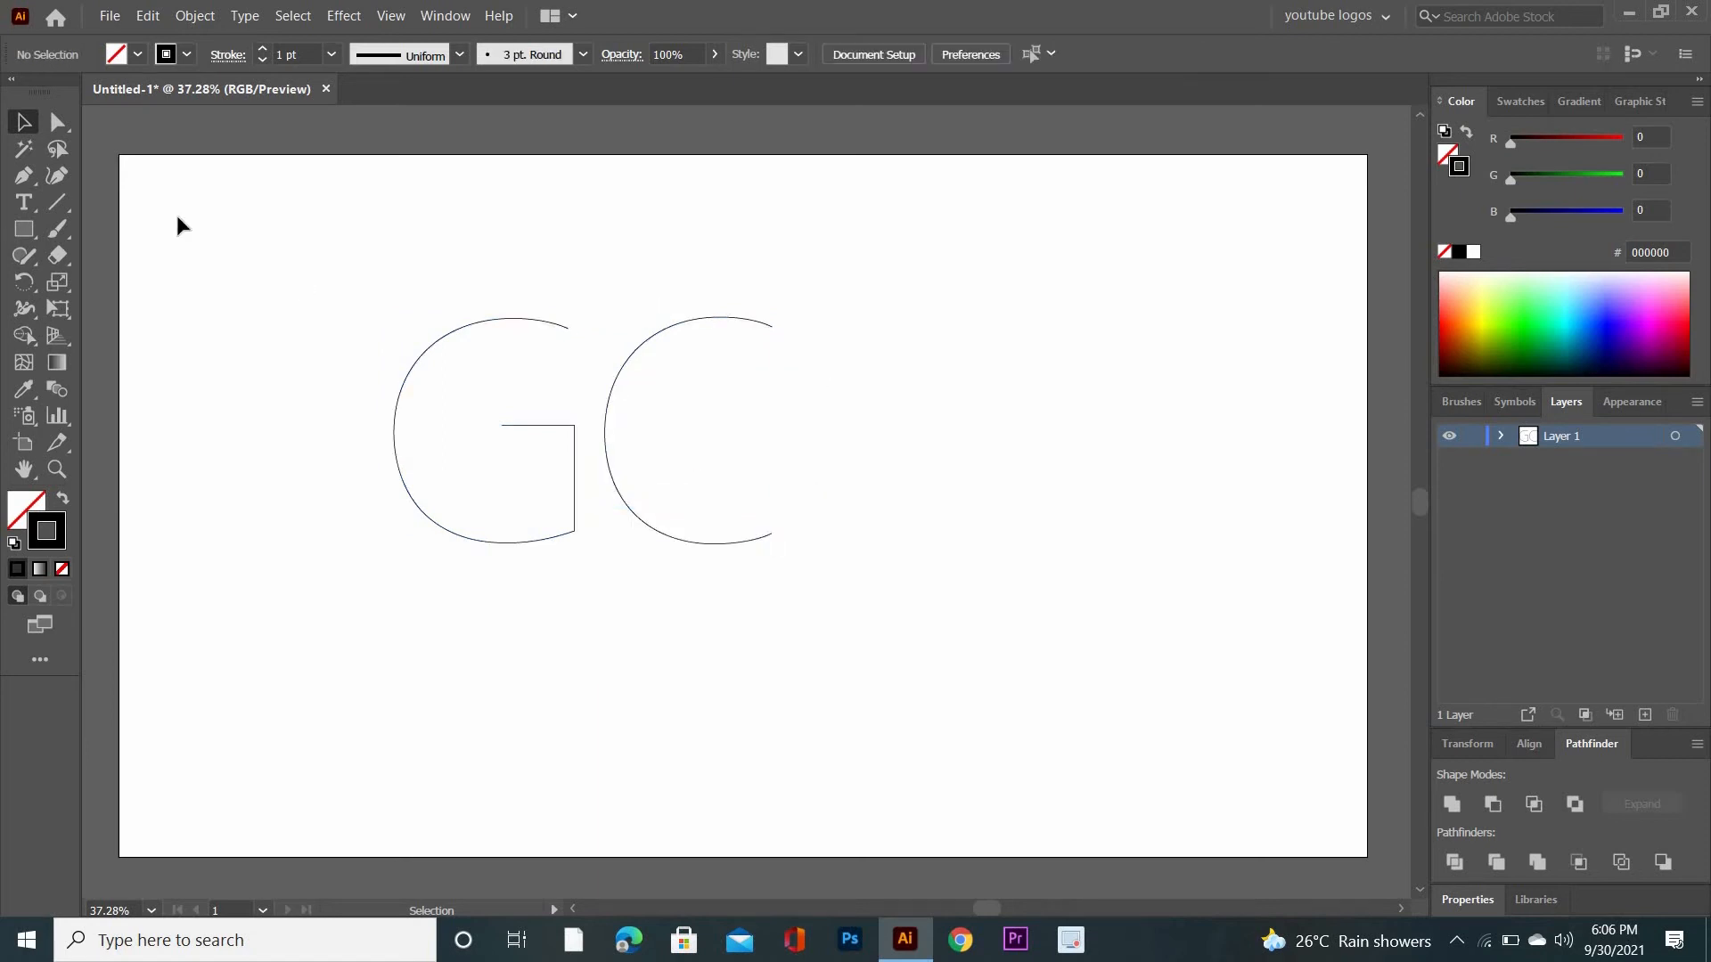
- Draw a square about 74 px wide to the upper right of the letters, with a gradient fill and no stroke
{"action": "left_click", "coordinate": [56, 234]}
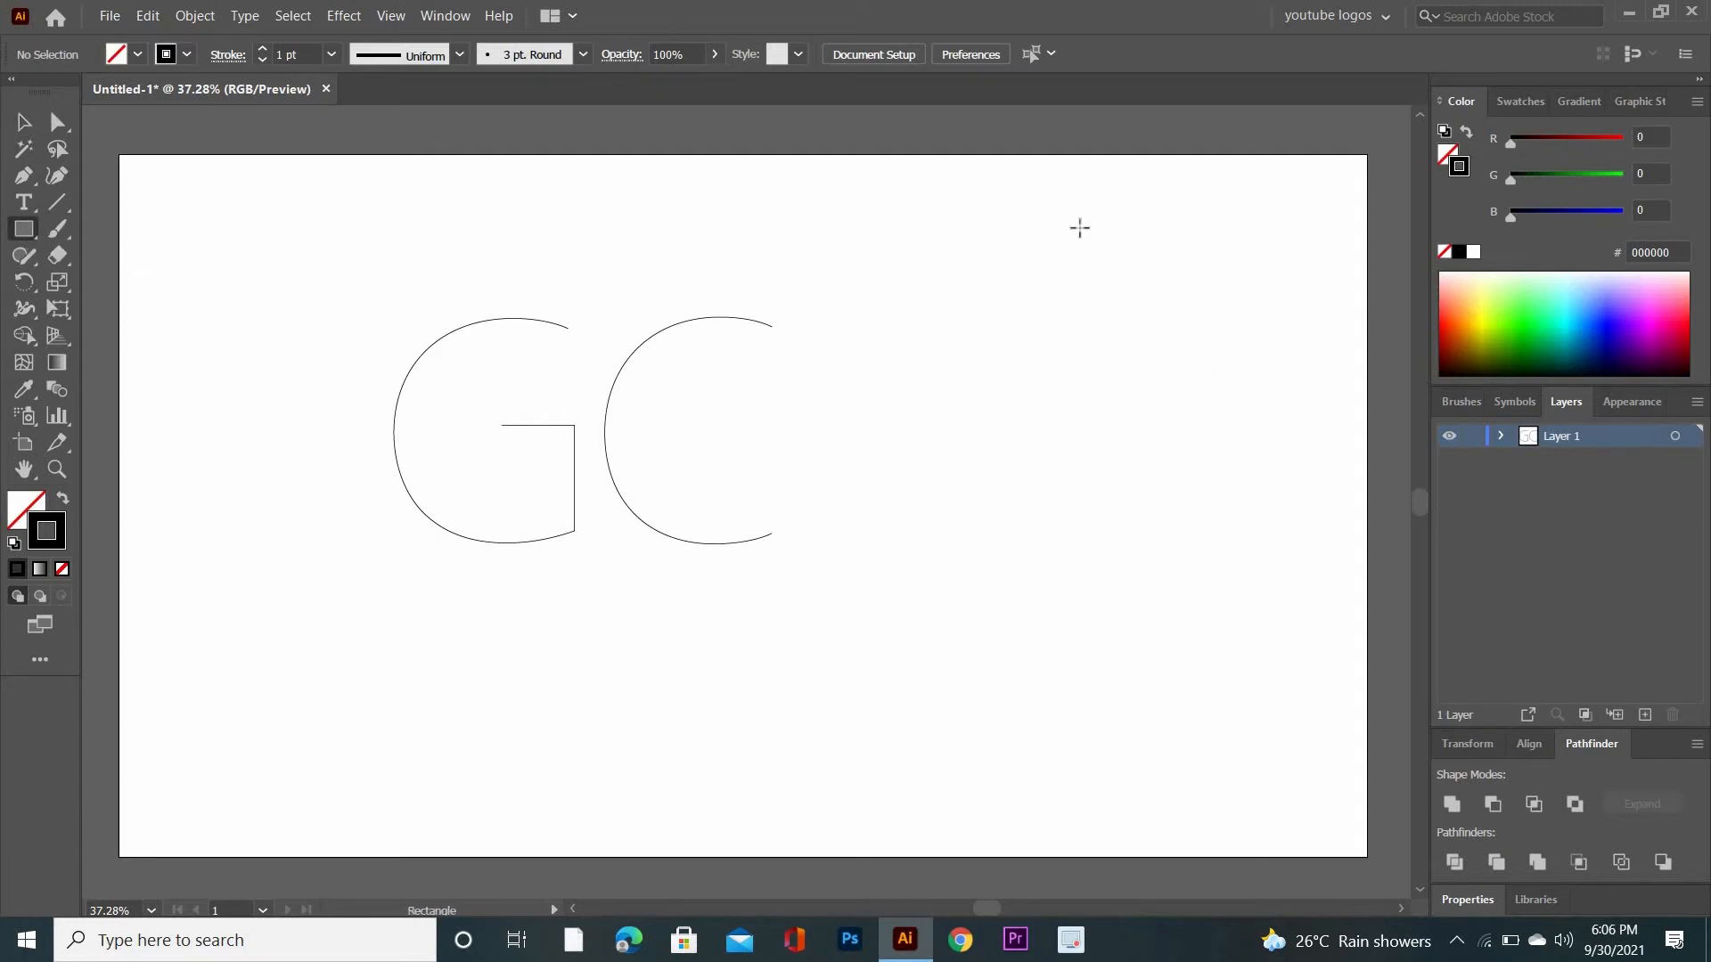
{"action": "left_click_drag", "start_coordinate": [1080, 227], "coordinate": [1105, 251]}
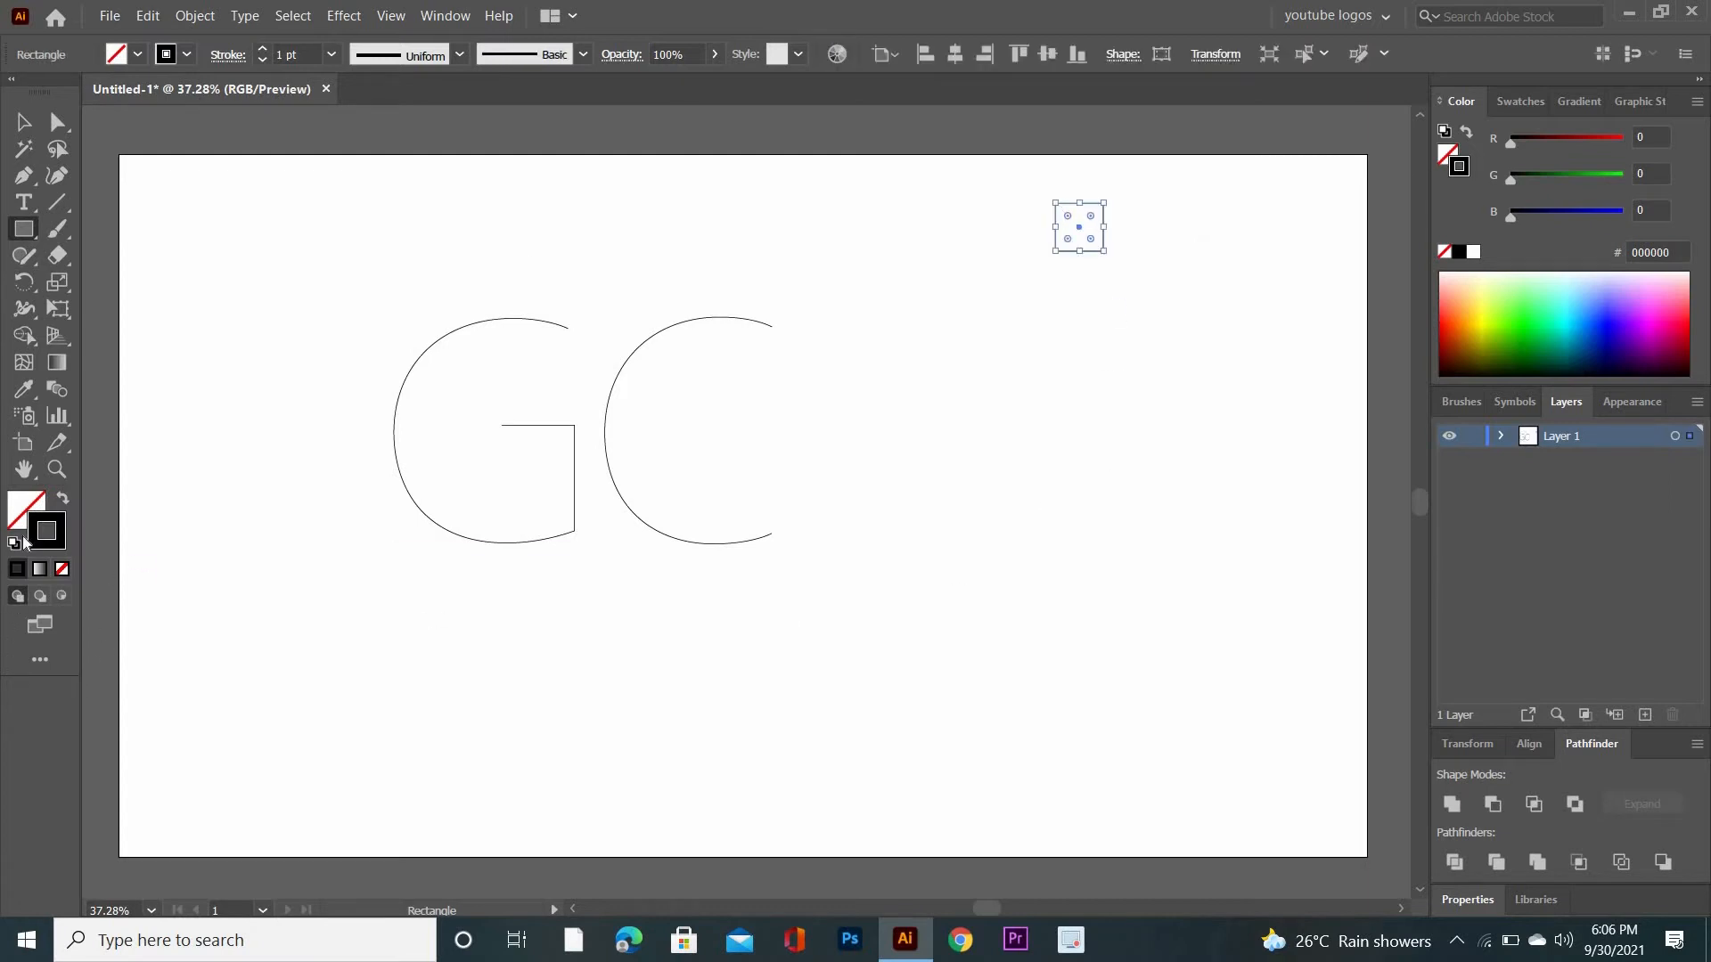
{"action": "left_click", "coordinate": [61, 570]}
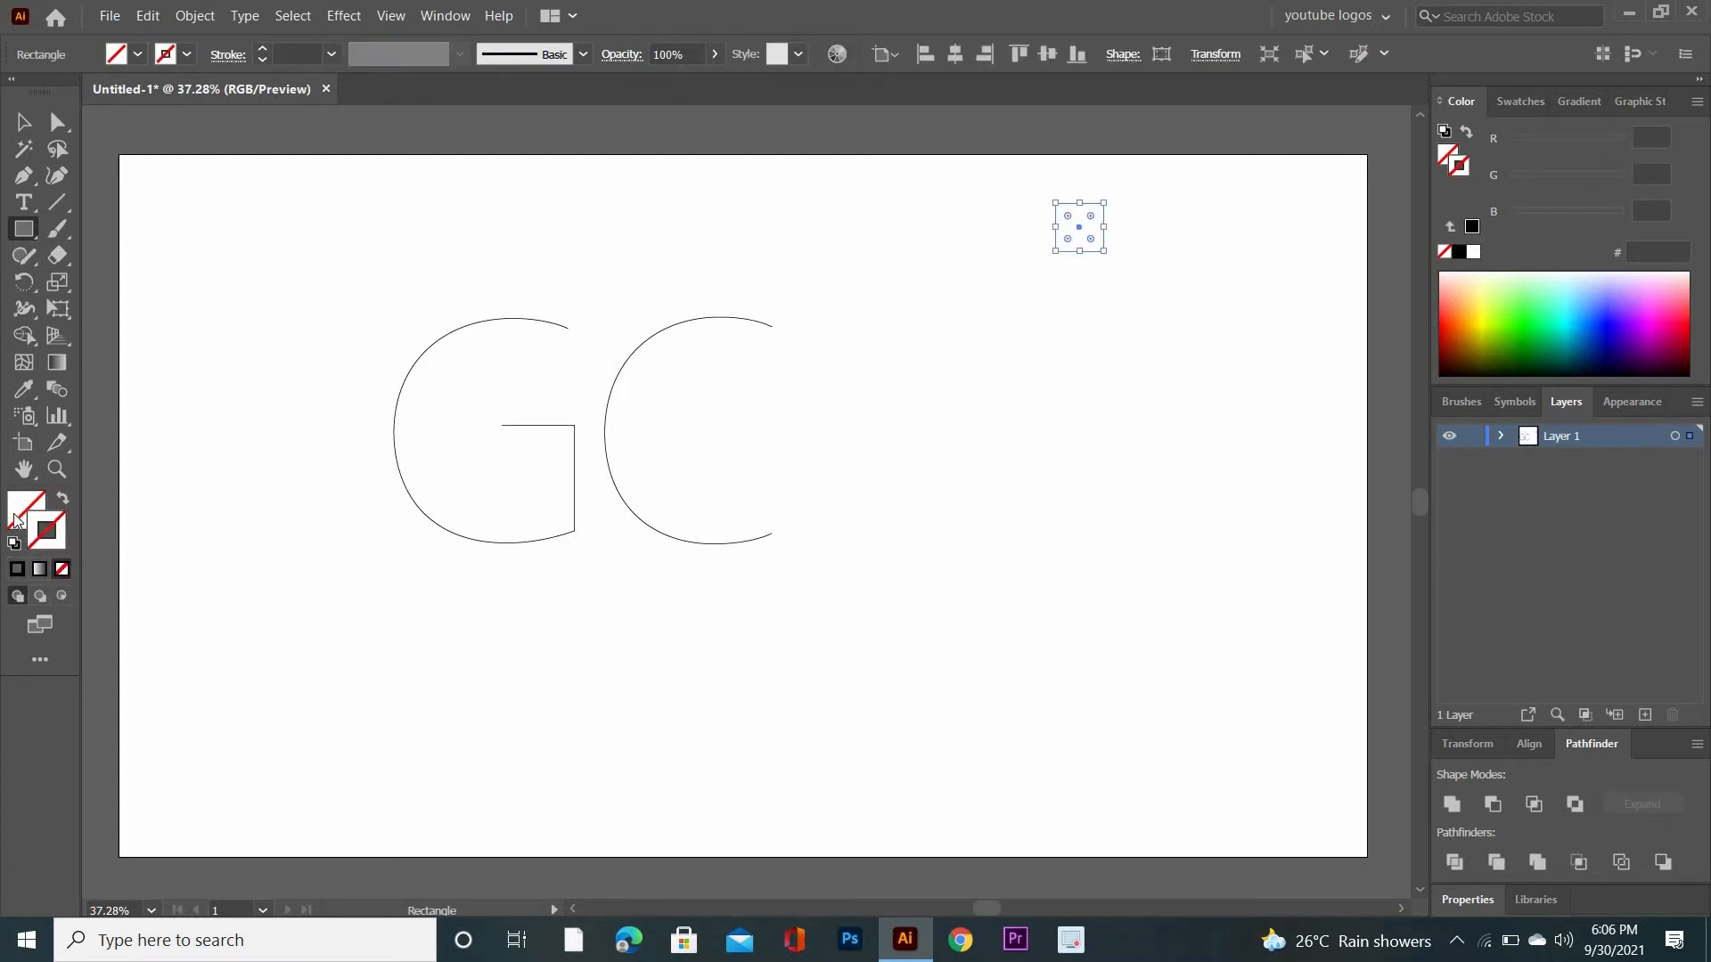
{"action": "left_click", "coordinate": [39, 568]}
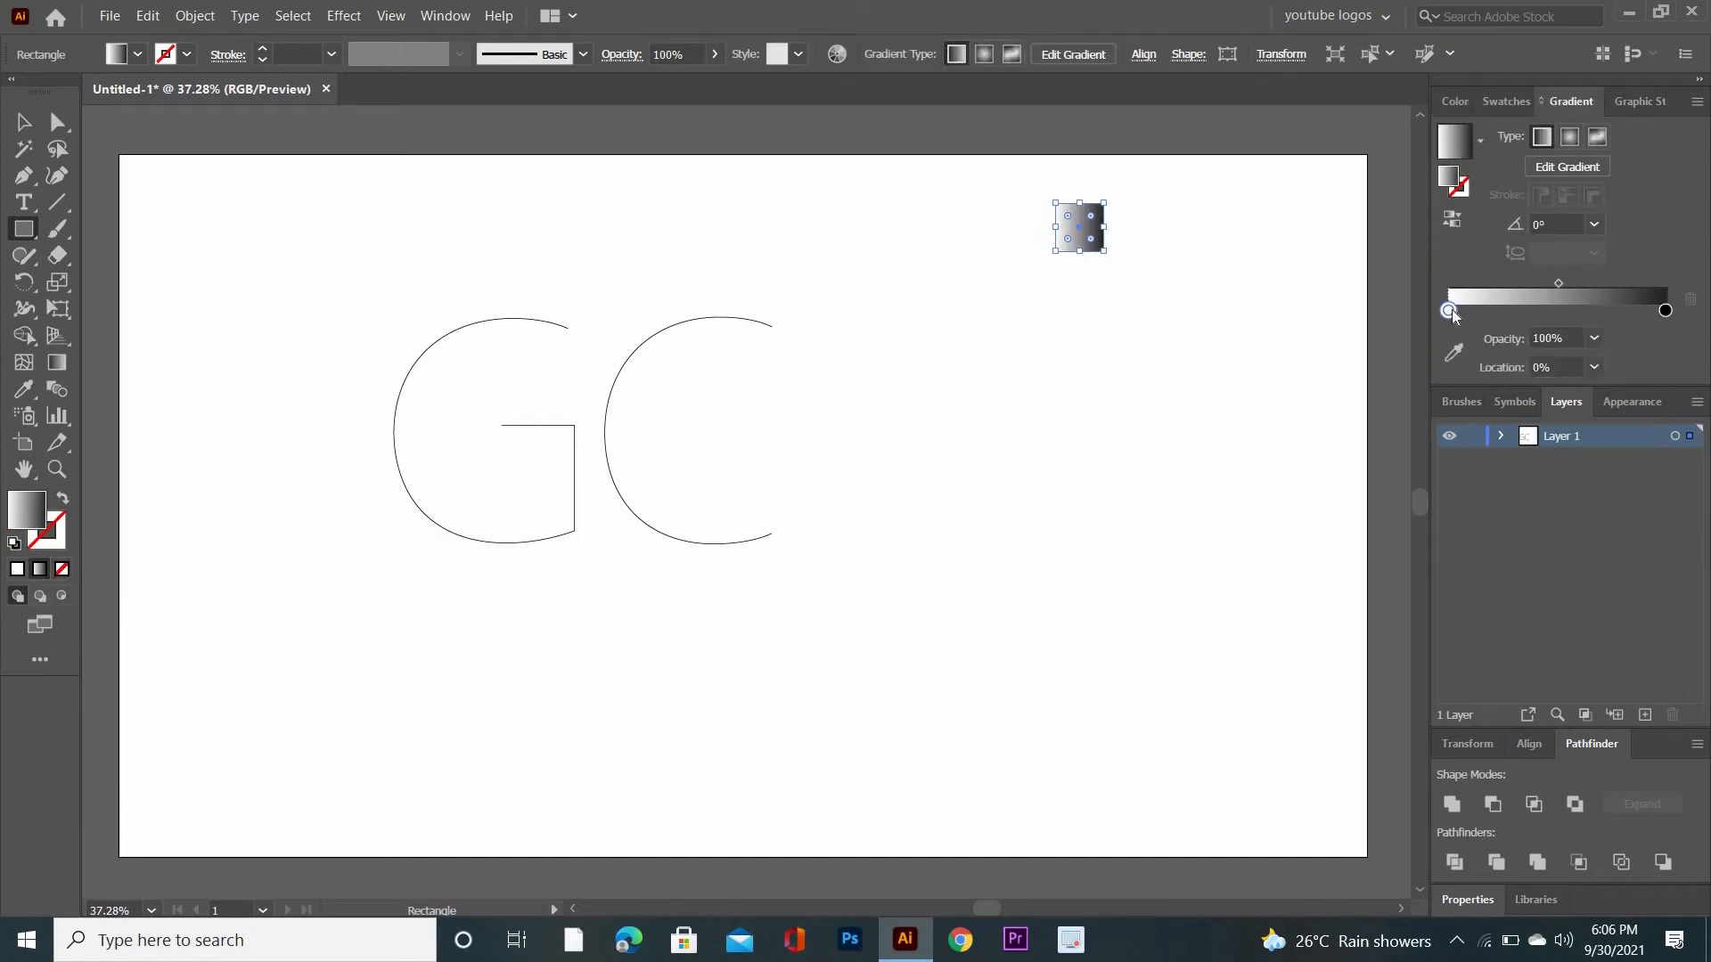
- Color the square's linear gradient from dark red at the start to yellow at the end
{"action": "double_click", "coordinate": [1450, 310]}
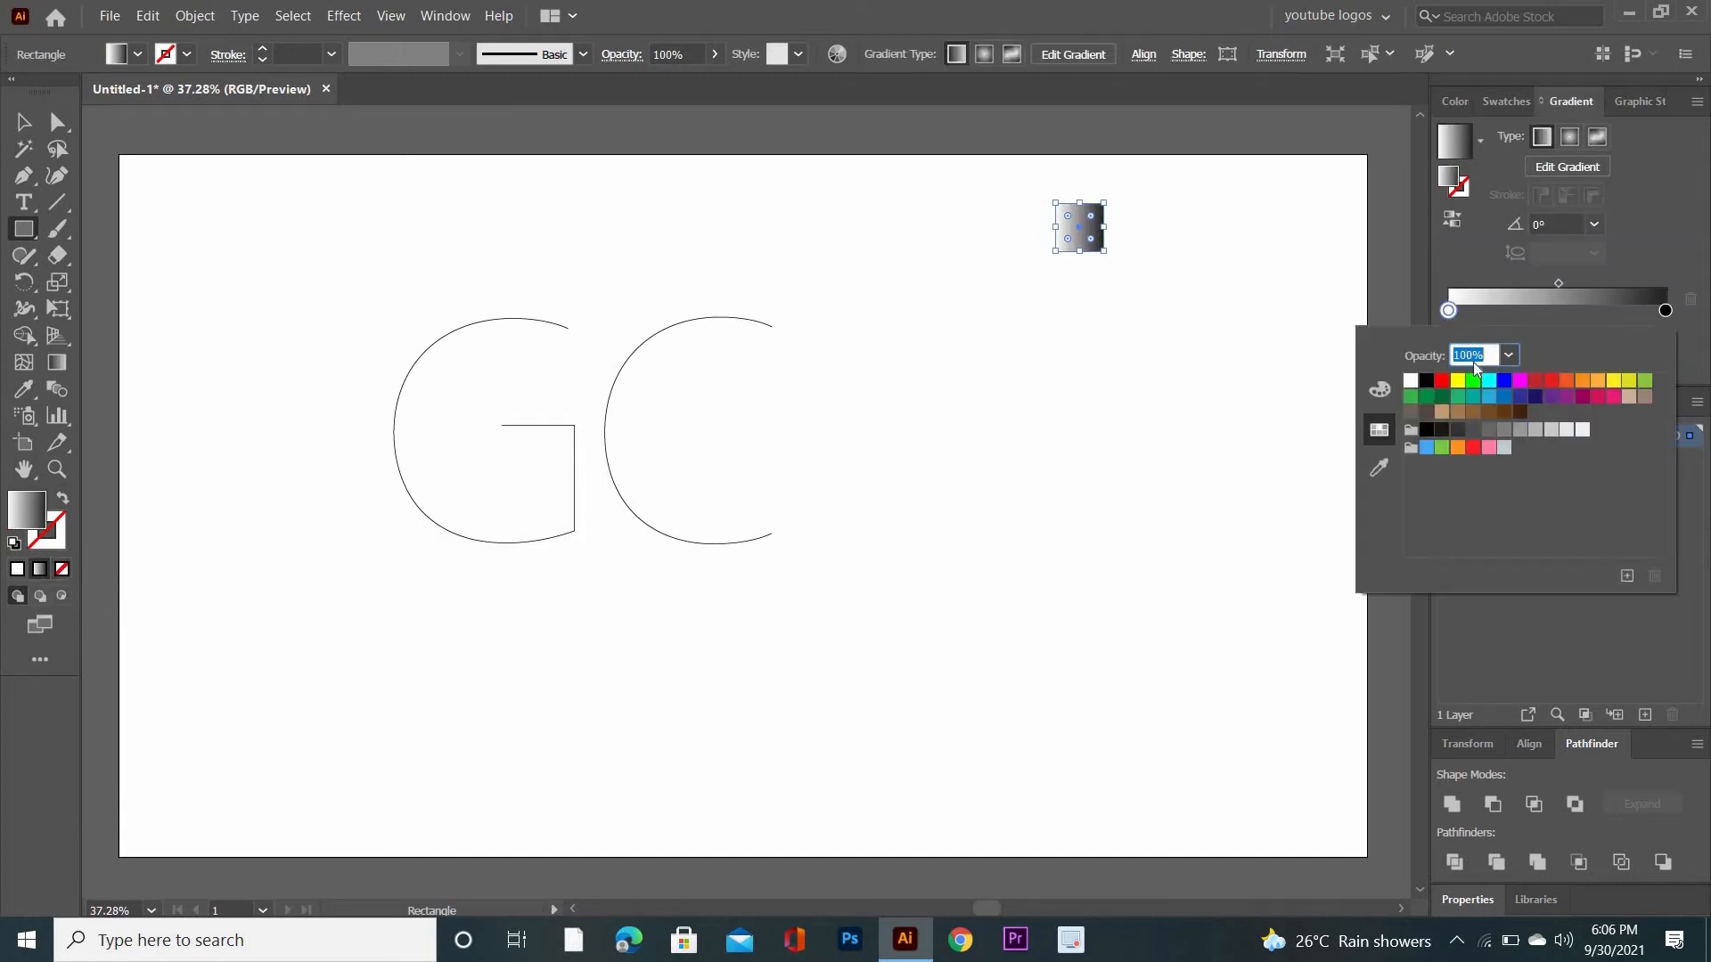
{"action": "left_click", "coordinate": [1532, 381]}
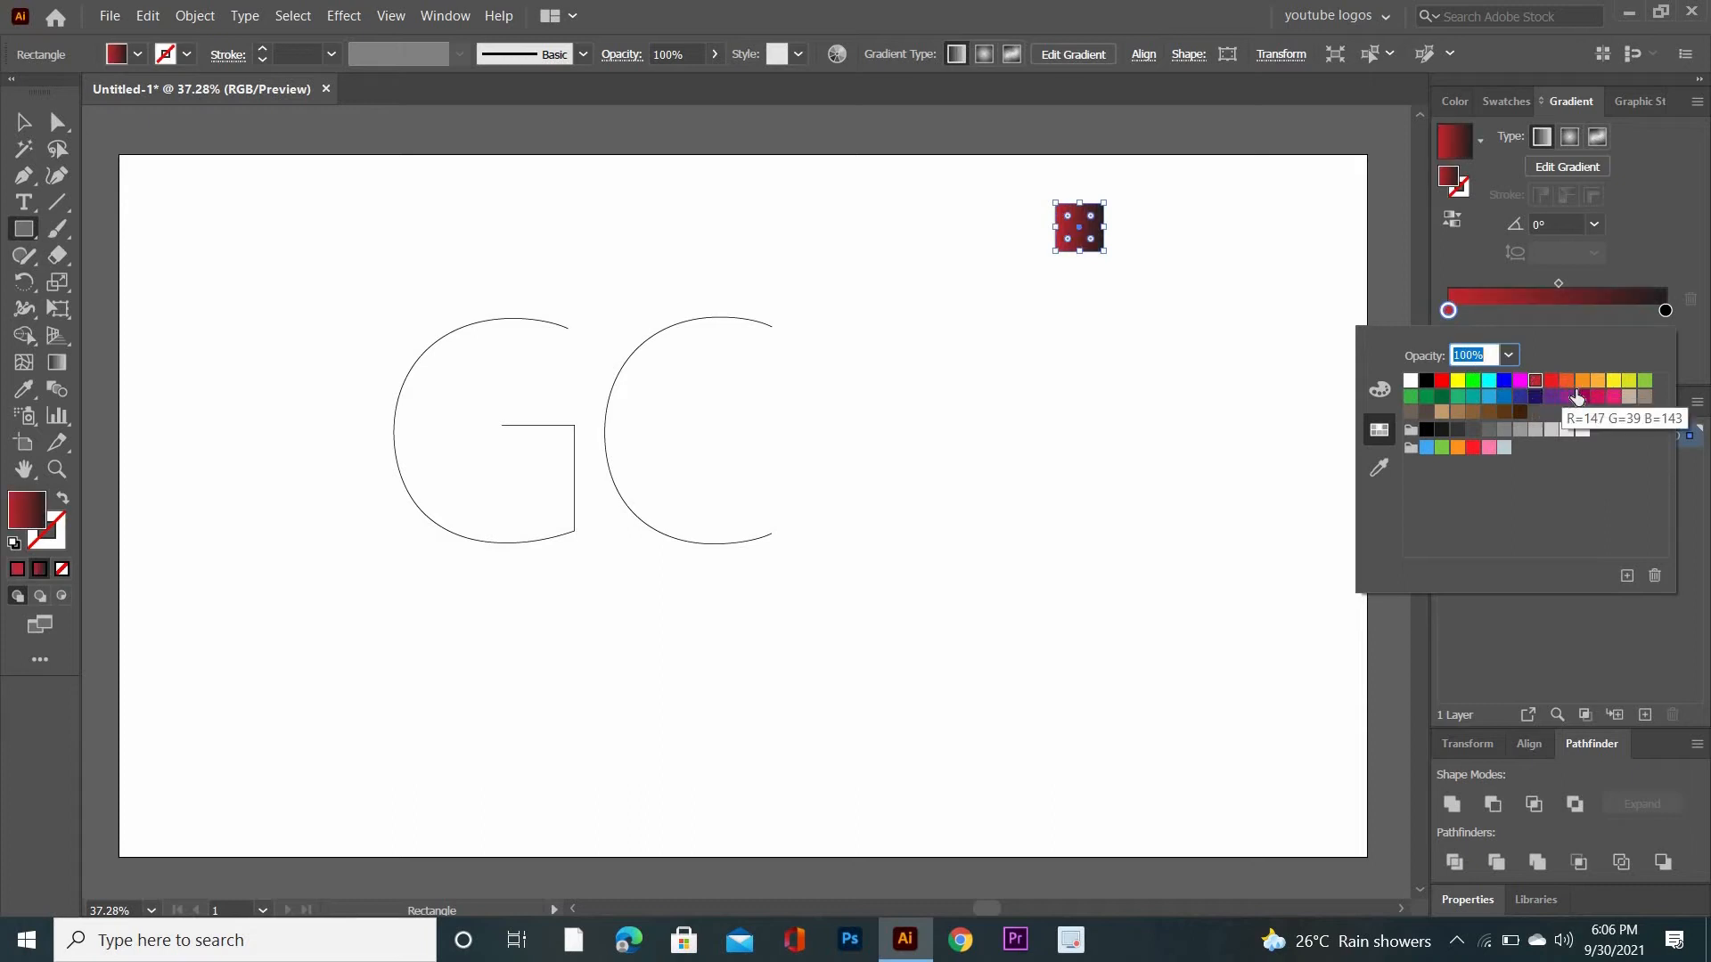
{"action": "double_click", "coordinate": [1666, 311]}
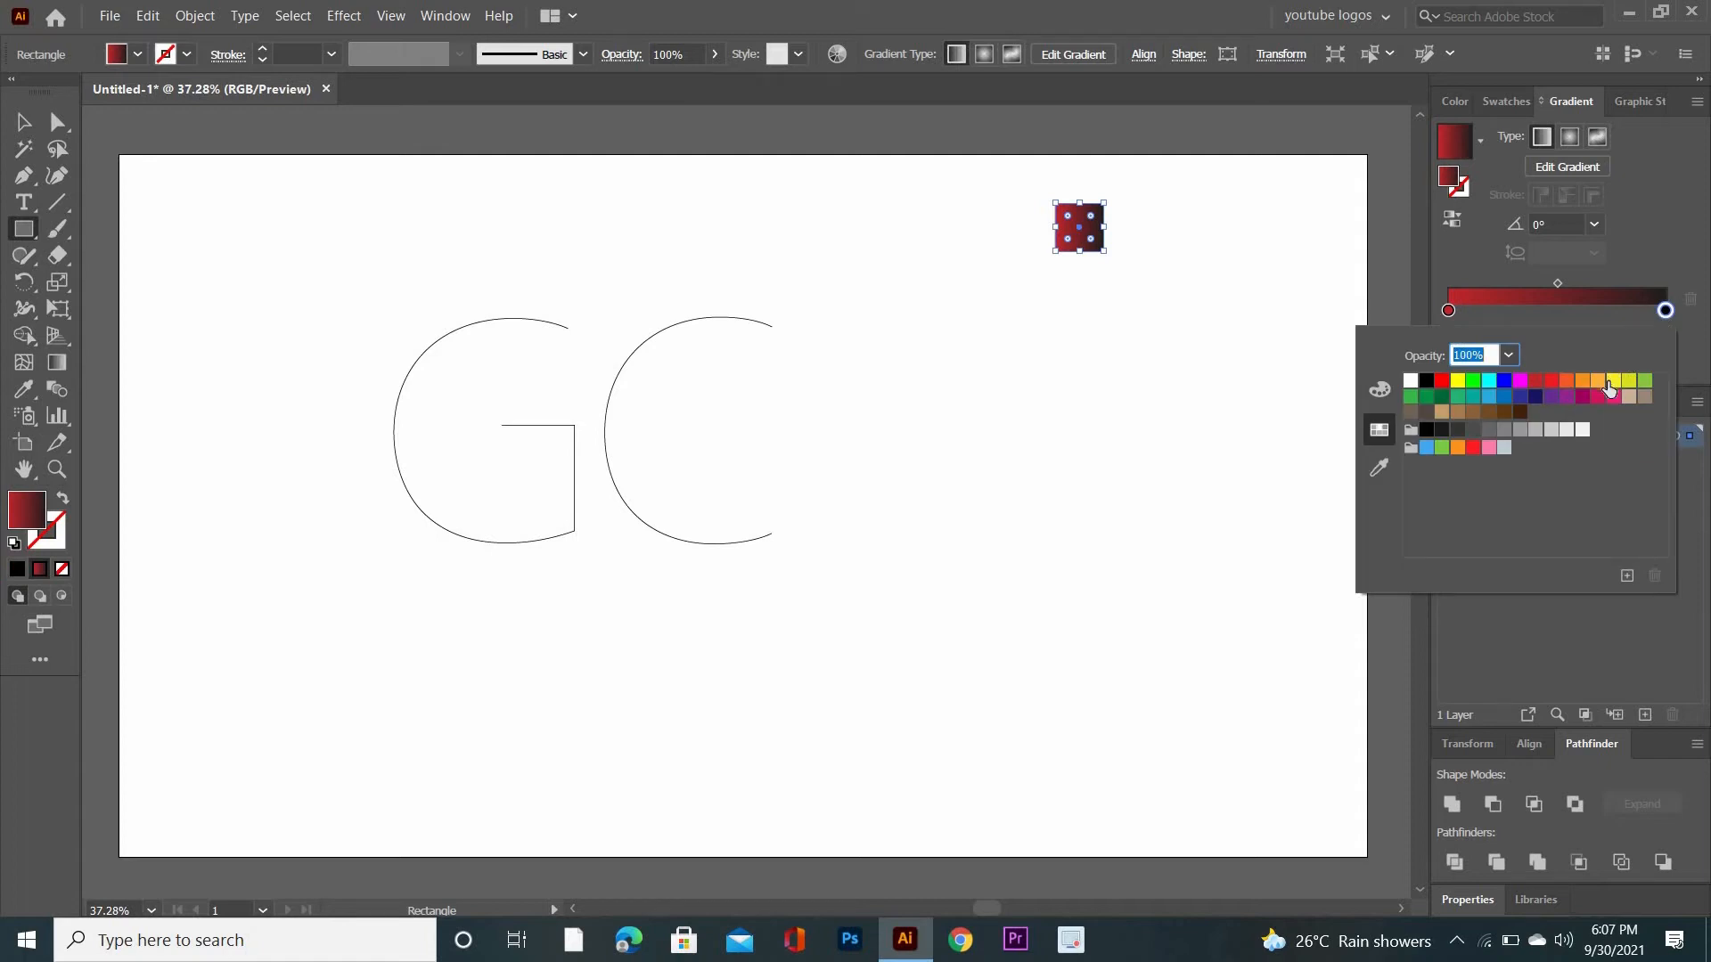
{"action": "left_click", "coordinate": [1613, 381]}
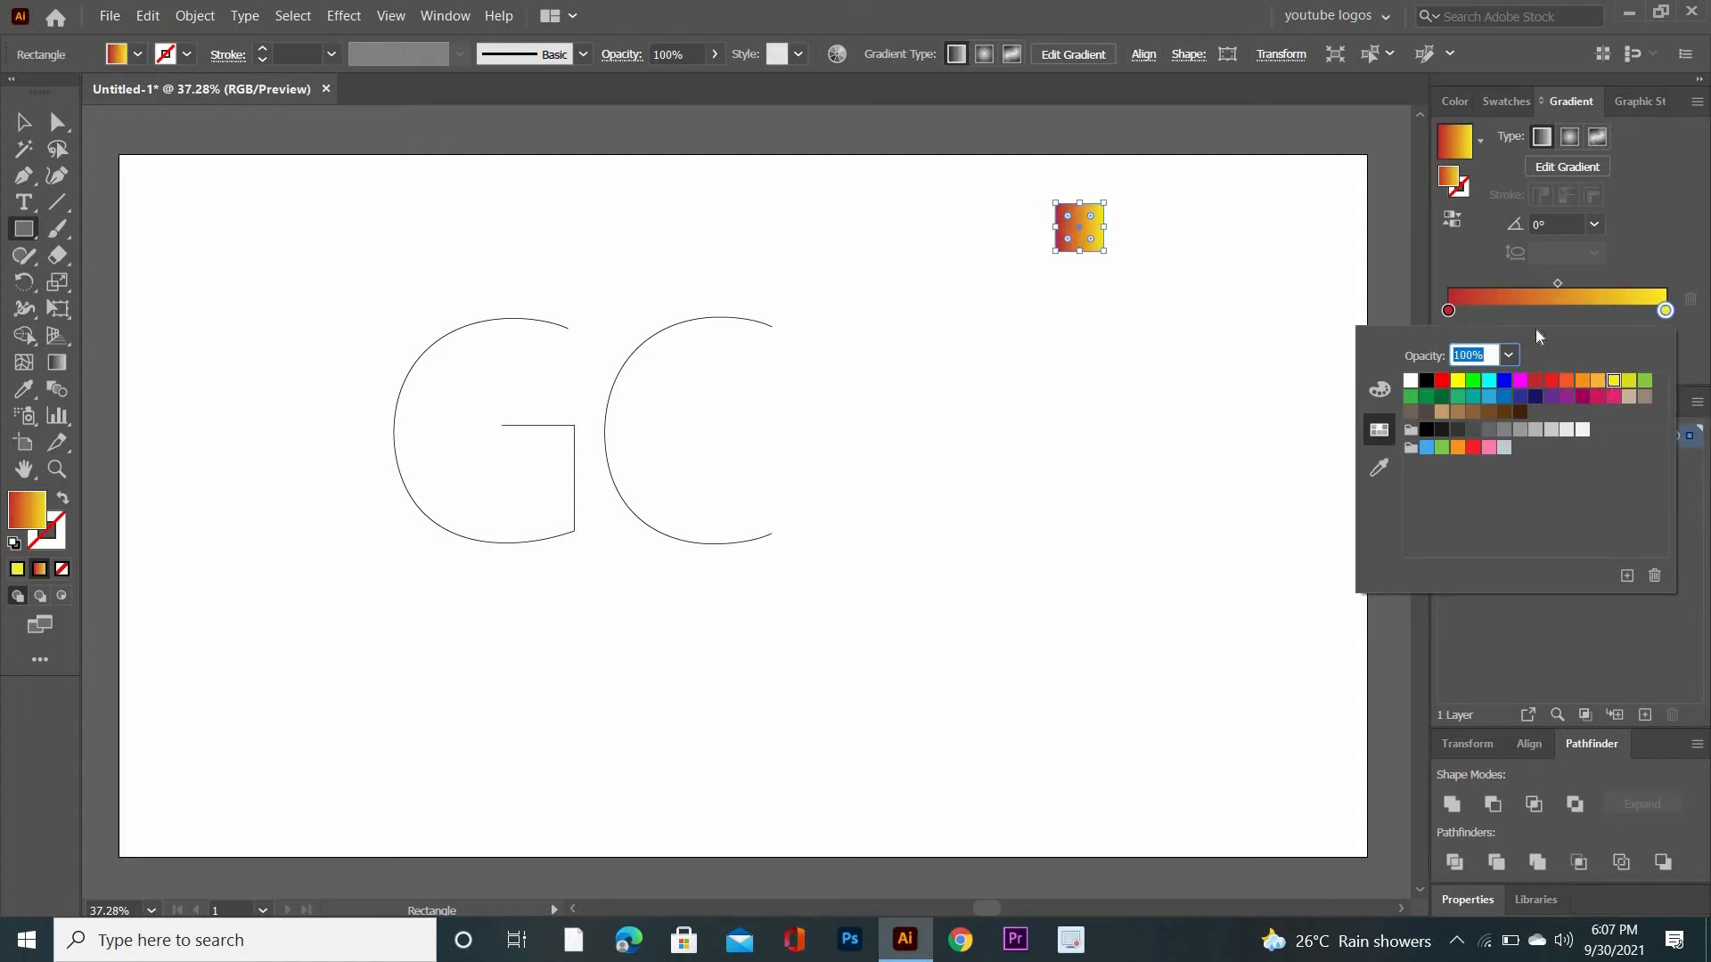
- Shift the midpoint of the red-to-yellow gradient to about 54.8%
{"action": "double_click", "coordinate": [1449, 311]}
{"action": "left_click", "coordinate": [1380, 390]}
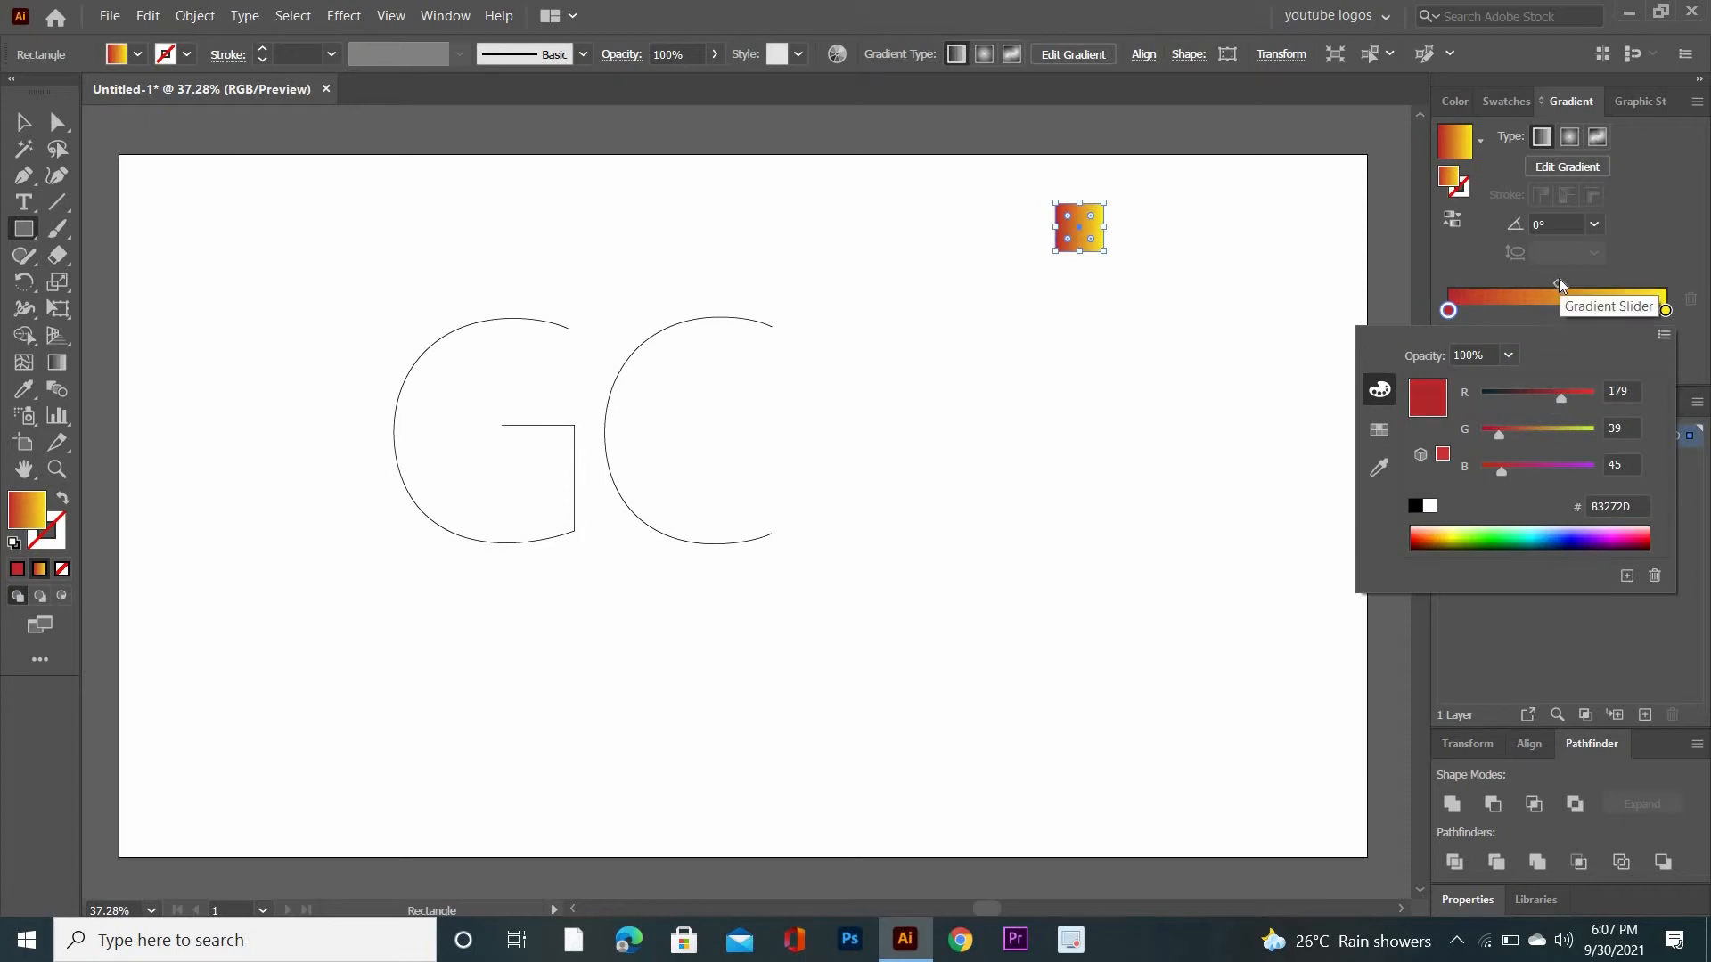
{"action": "key", "text": "Escape"}
{"action": "left_click_drag", "start_coordinate": [1558, 283], "coordinate": [1568, 282]}
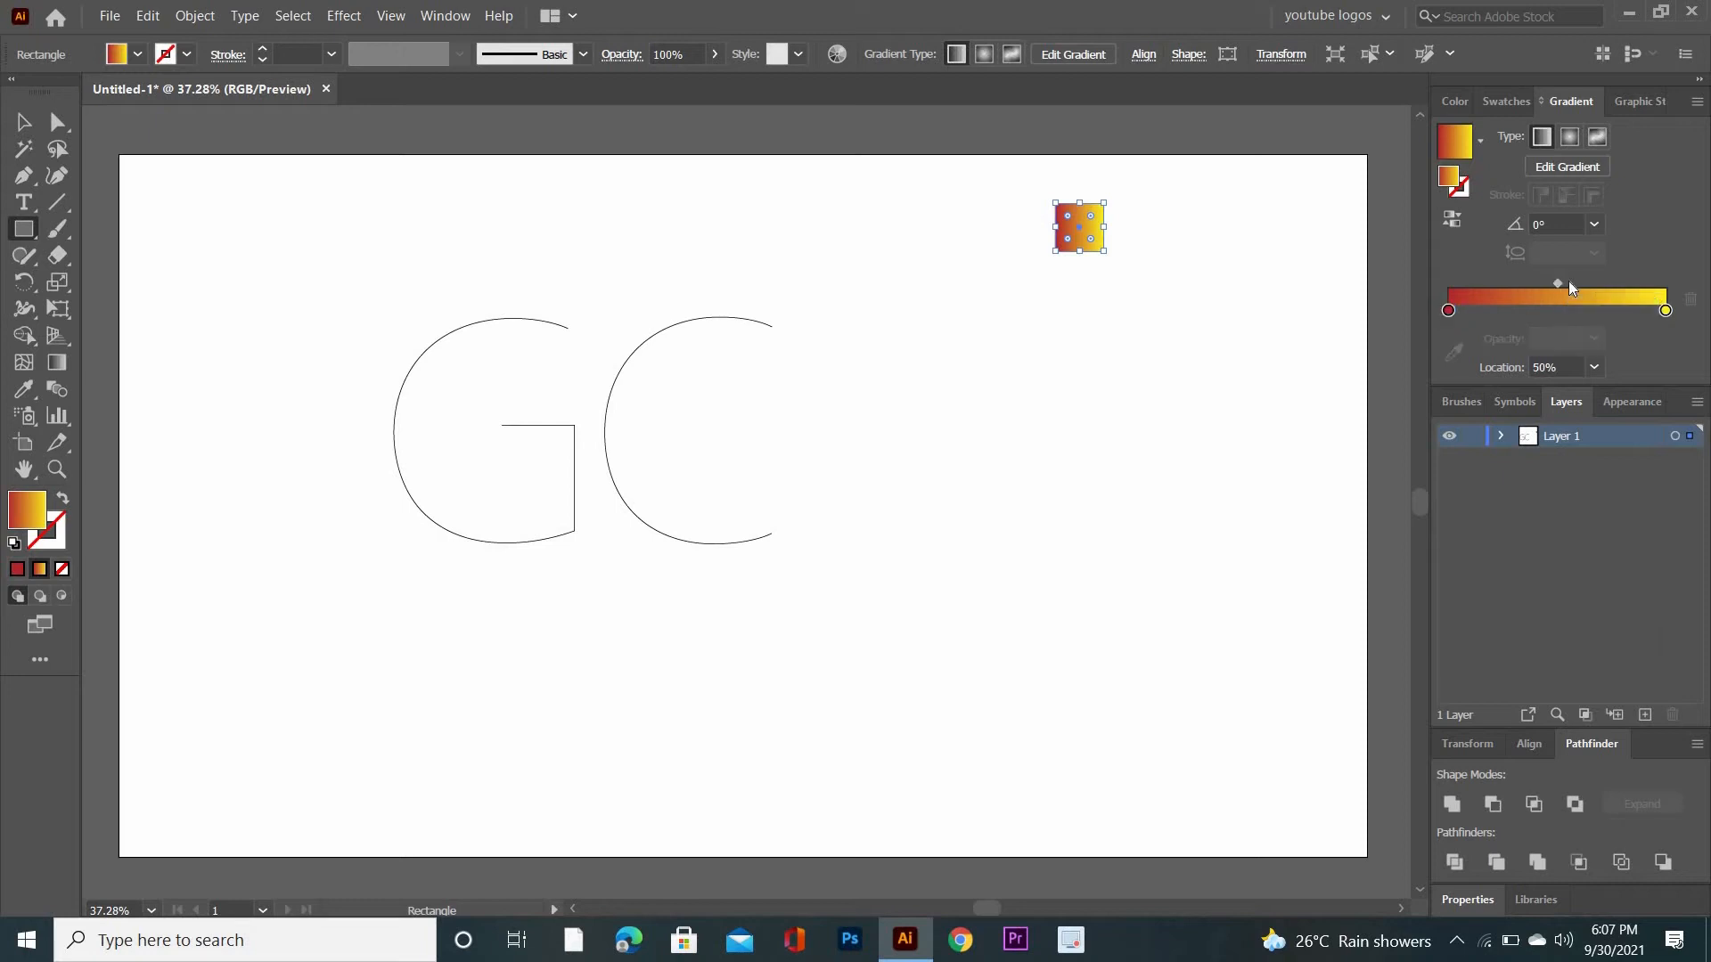
- Duplicate the gradient square straight below itself and blend the two squares using 40 specified steps
{"action": "left_click", "coordinate": [33, 126]}
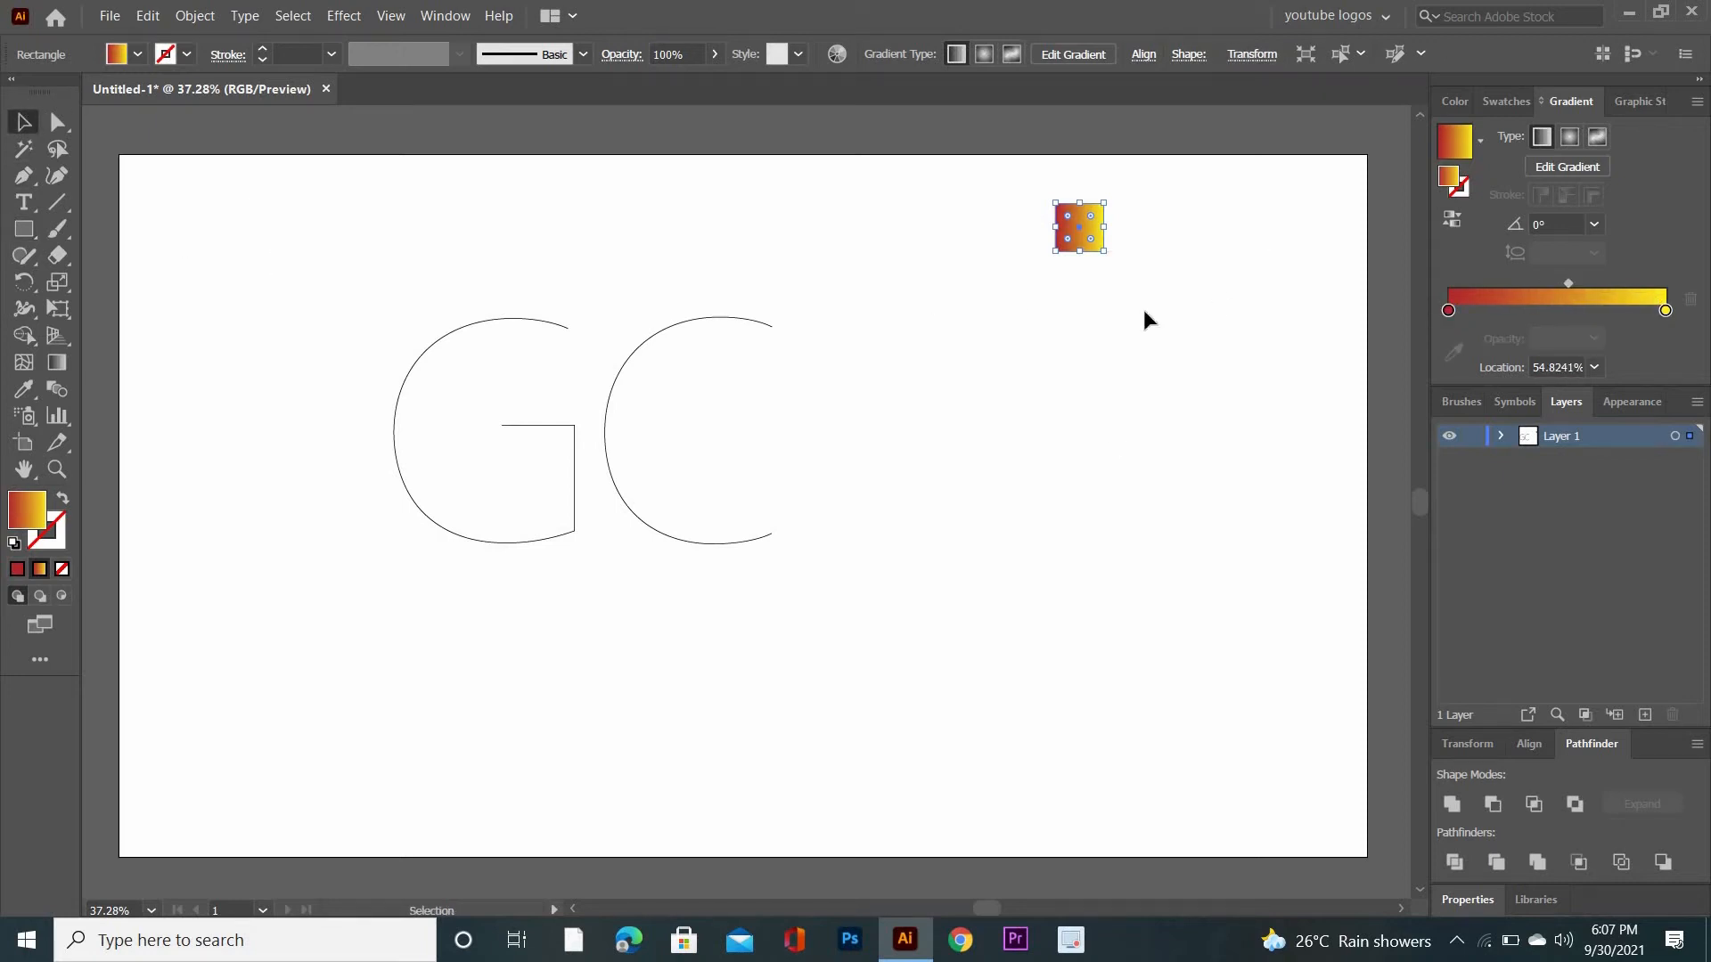
{"action": "left_click_drag", "start_coordinate": [1091, 232], "coordinate": [1087, 503]}
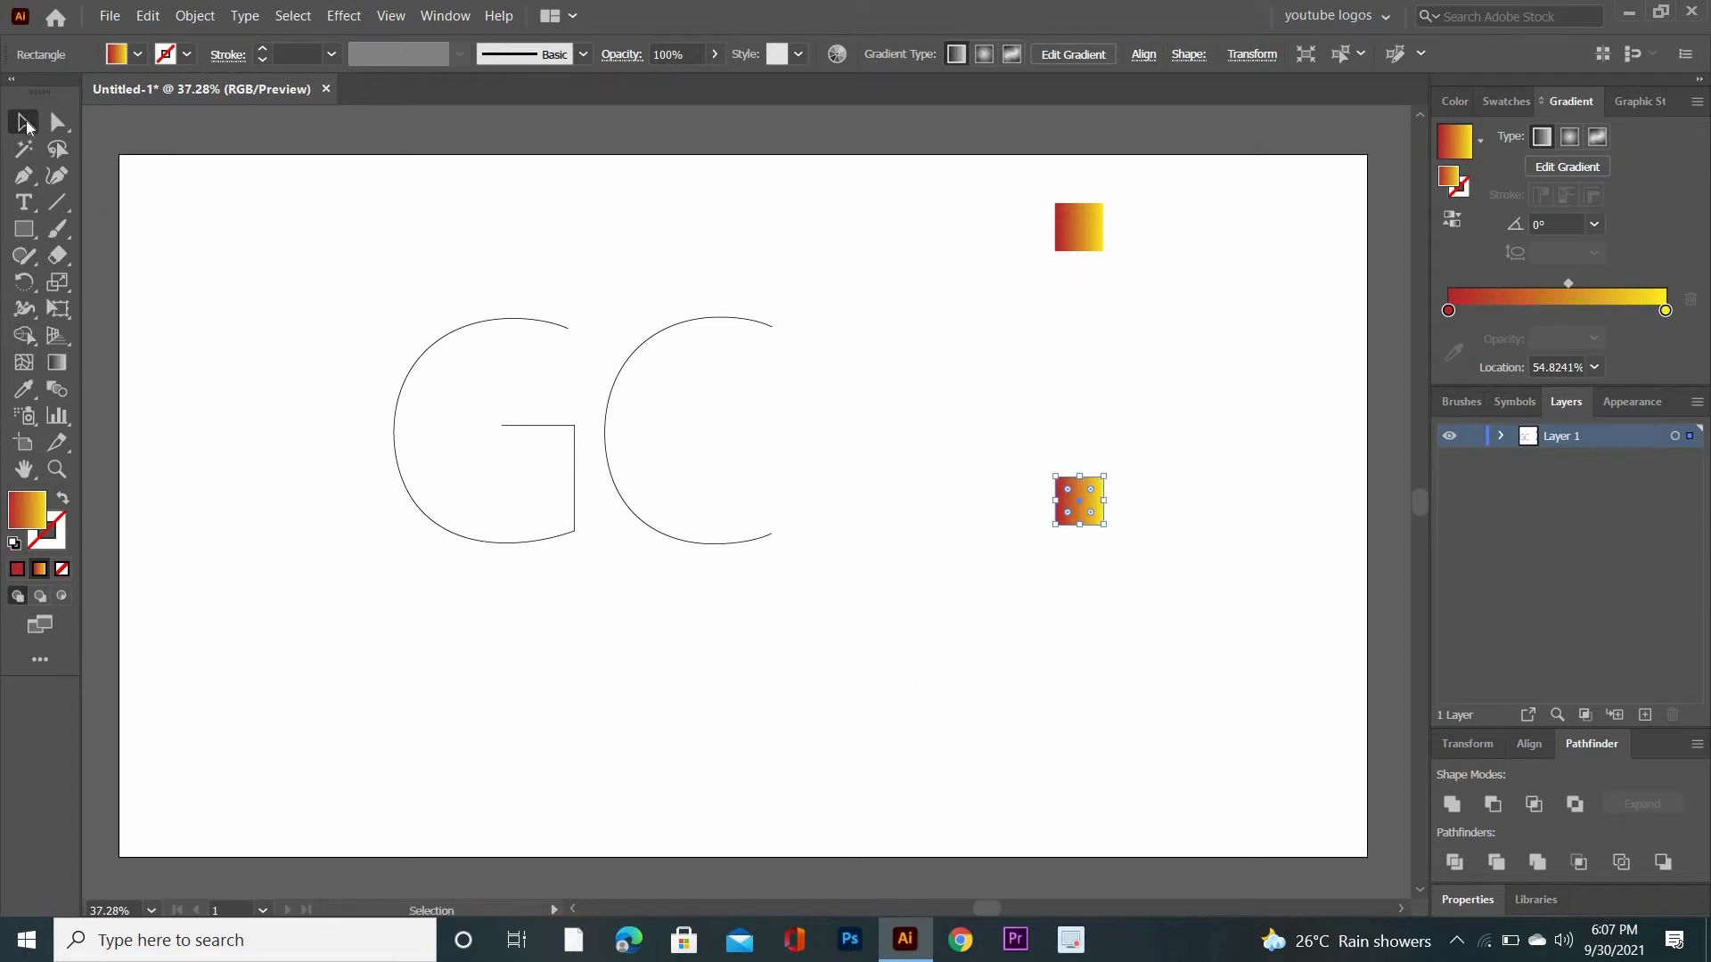
{"action": "left_click_drag", "start_coordinate": [1024, 202], "coordinate": [1110, 583]}
{"action": "key", "text": "w"}
{"action": "key", "text": "Return"}
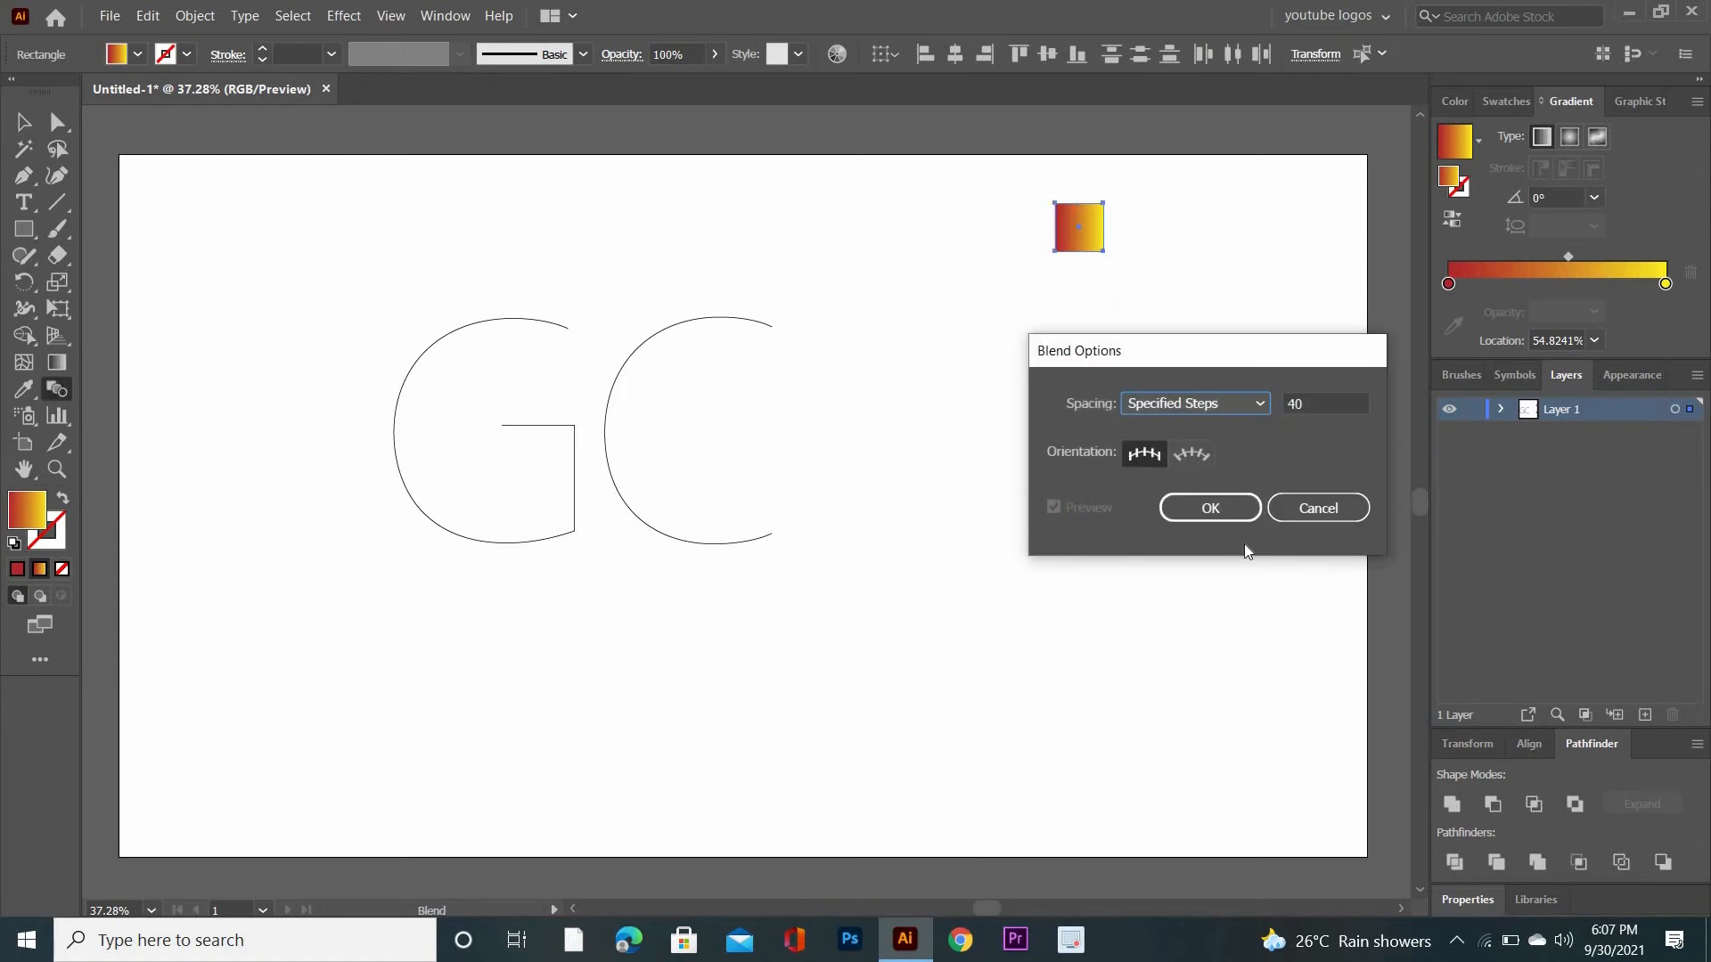
{"action": "left_click", "coordinate": [1293, 405]}
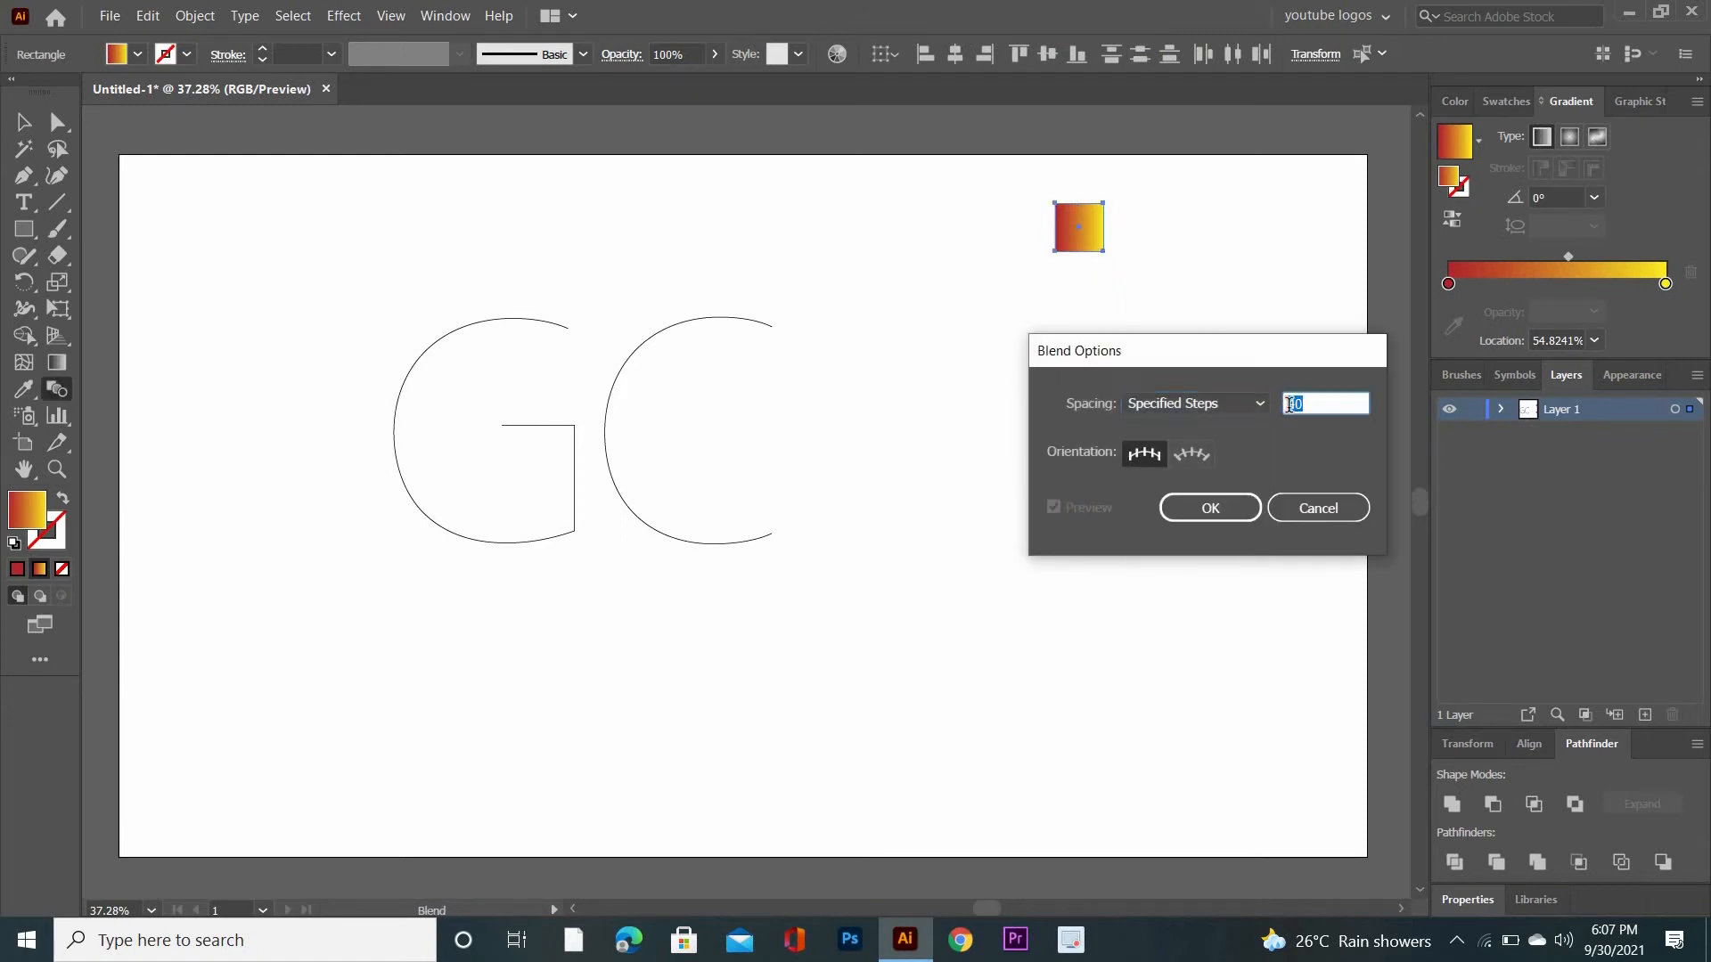
{"action": "left_click", "coordinate": [1231, 508]}
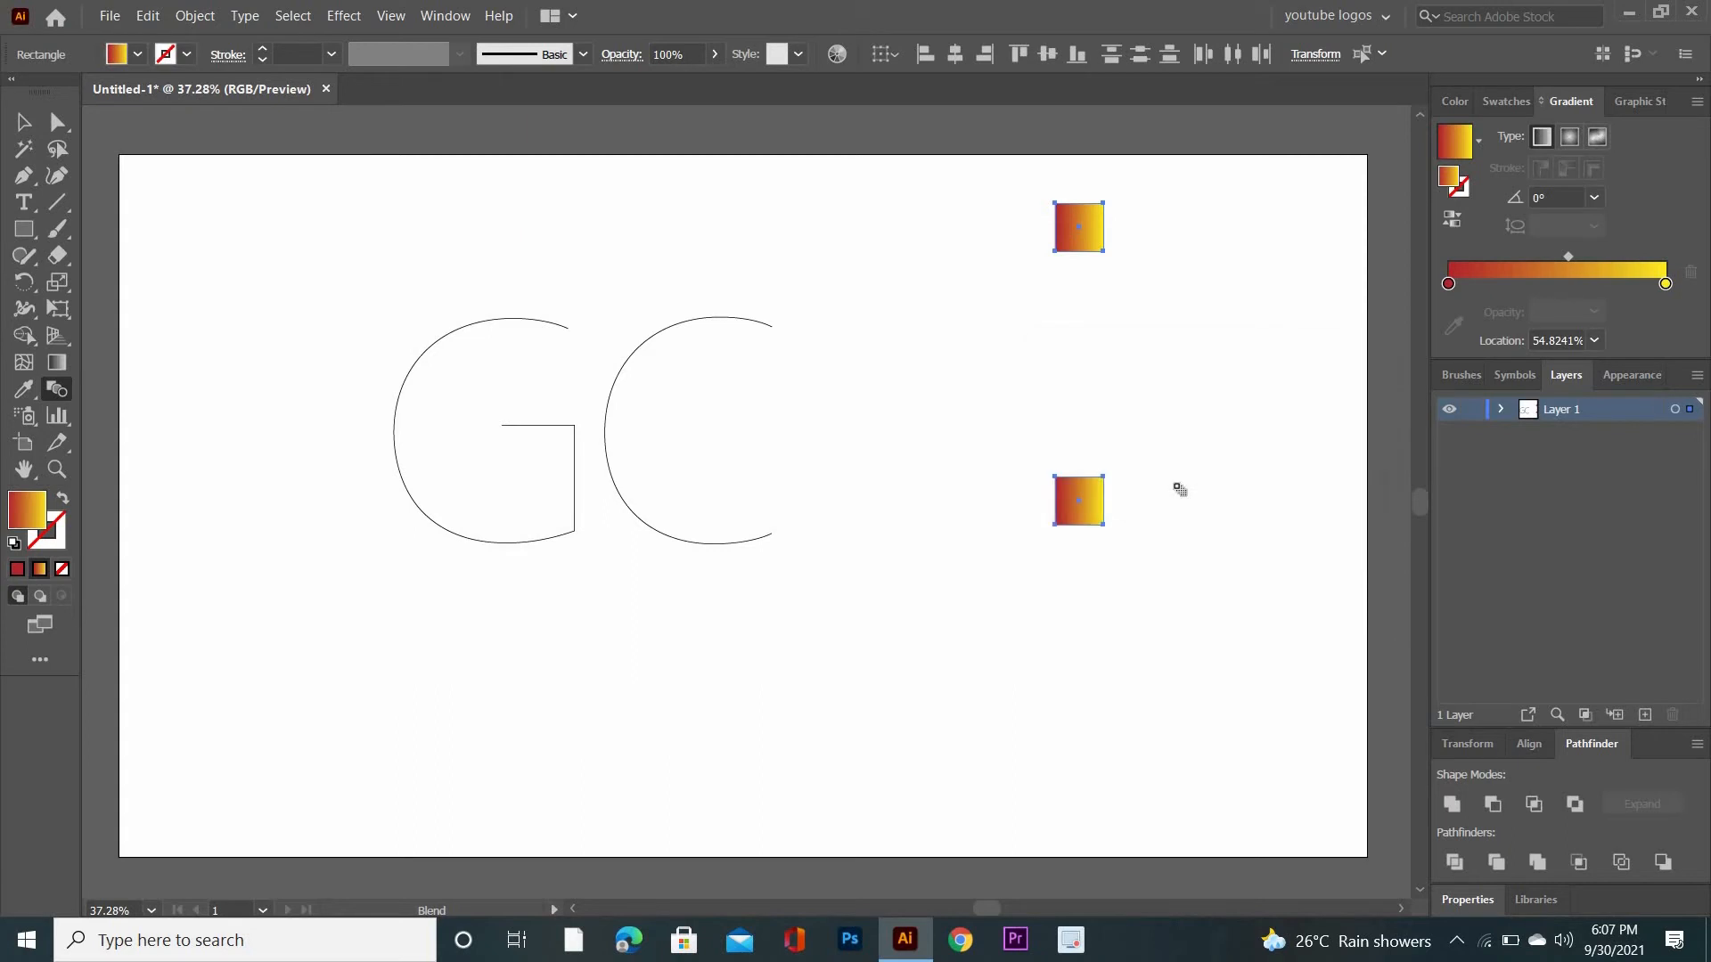
{"action": "left_click", "coordinate": [1084, 239]}
{"action": "left_click", "coordinate": [1092, 501]}
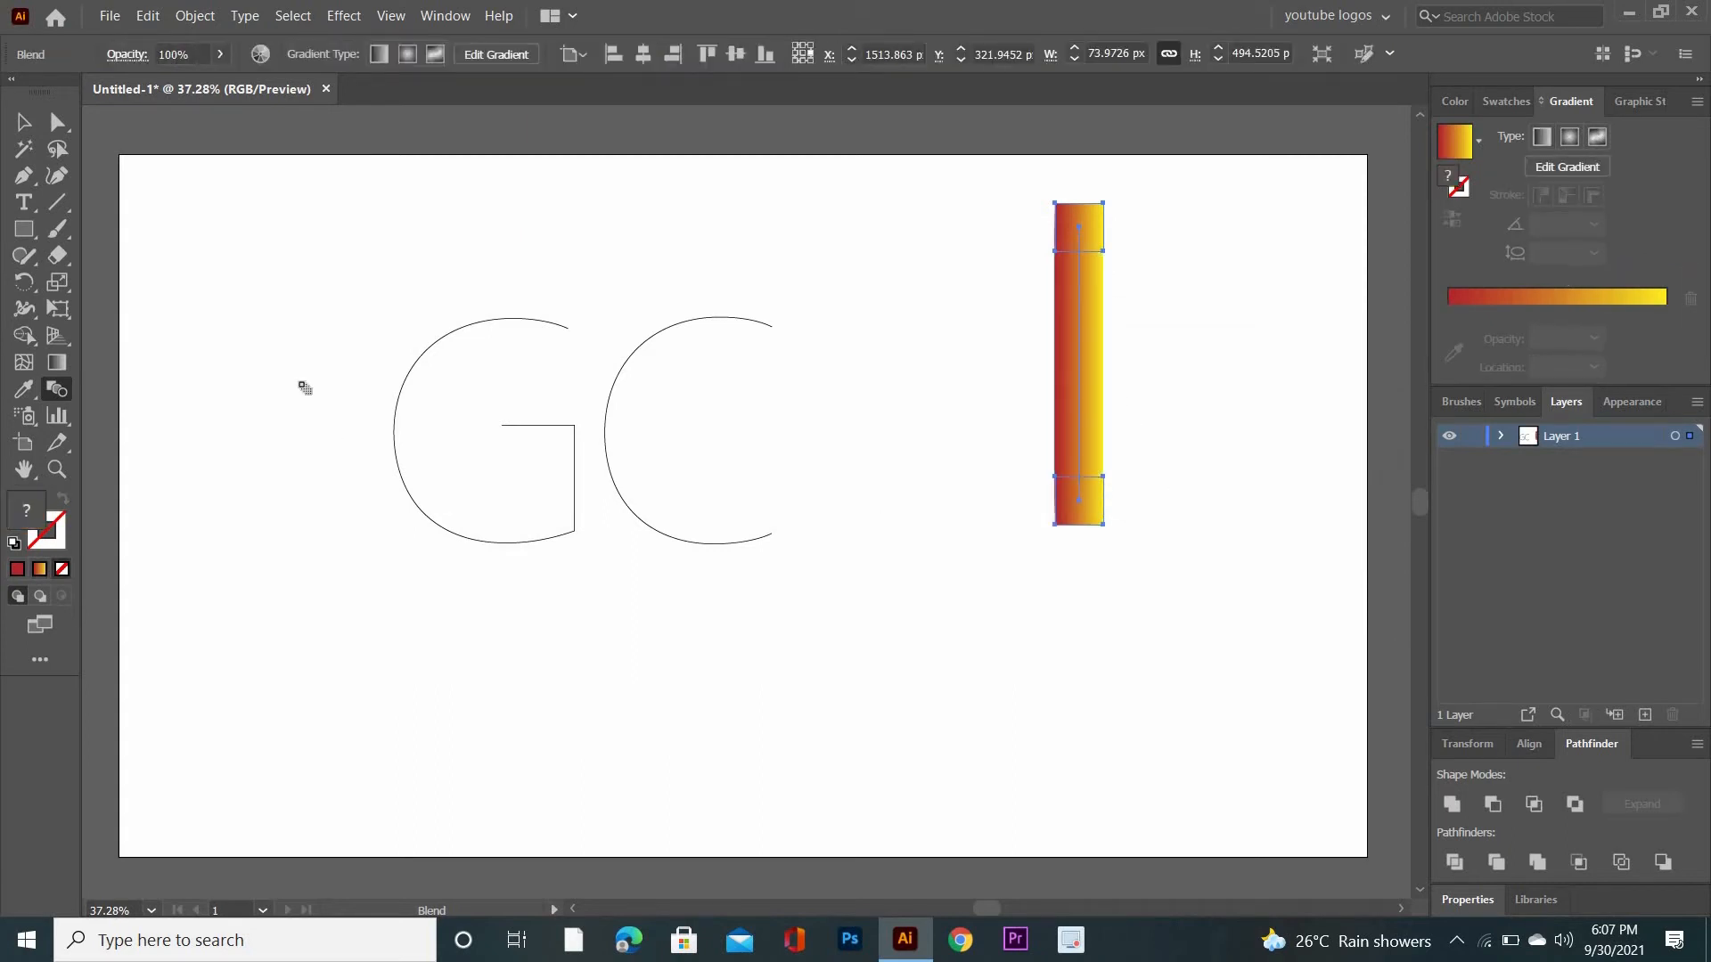
- Duplicate the blended gradient bar to the right of the original
{"action": "left_click", "coordinate": [24, 122]}
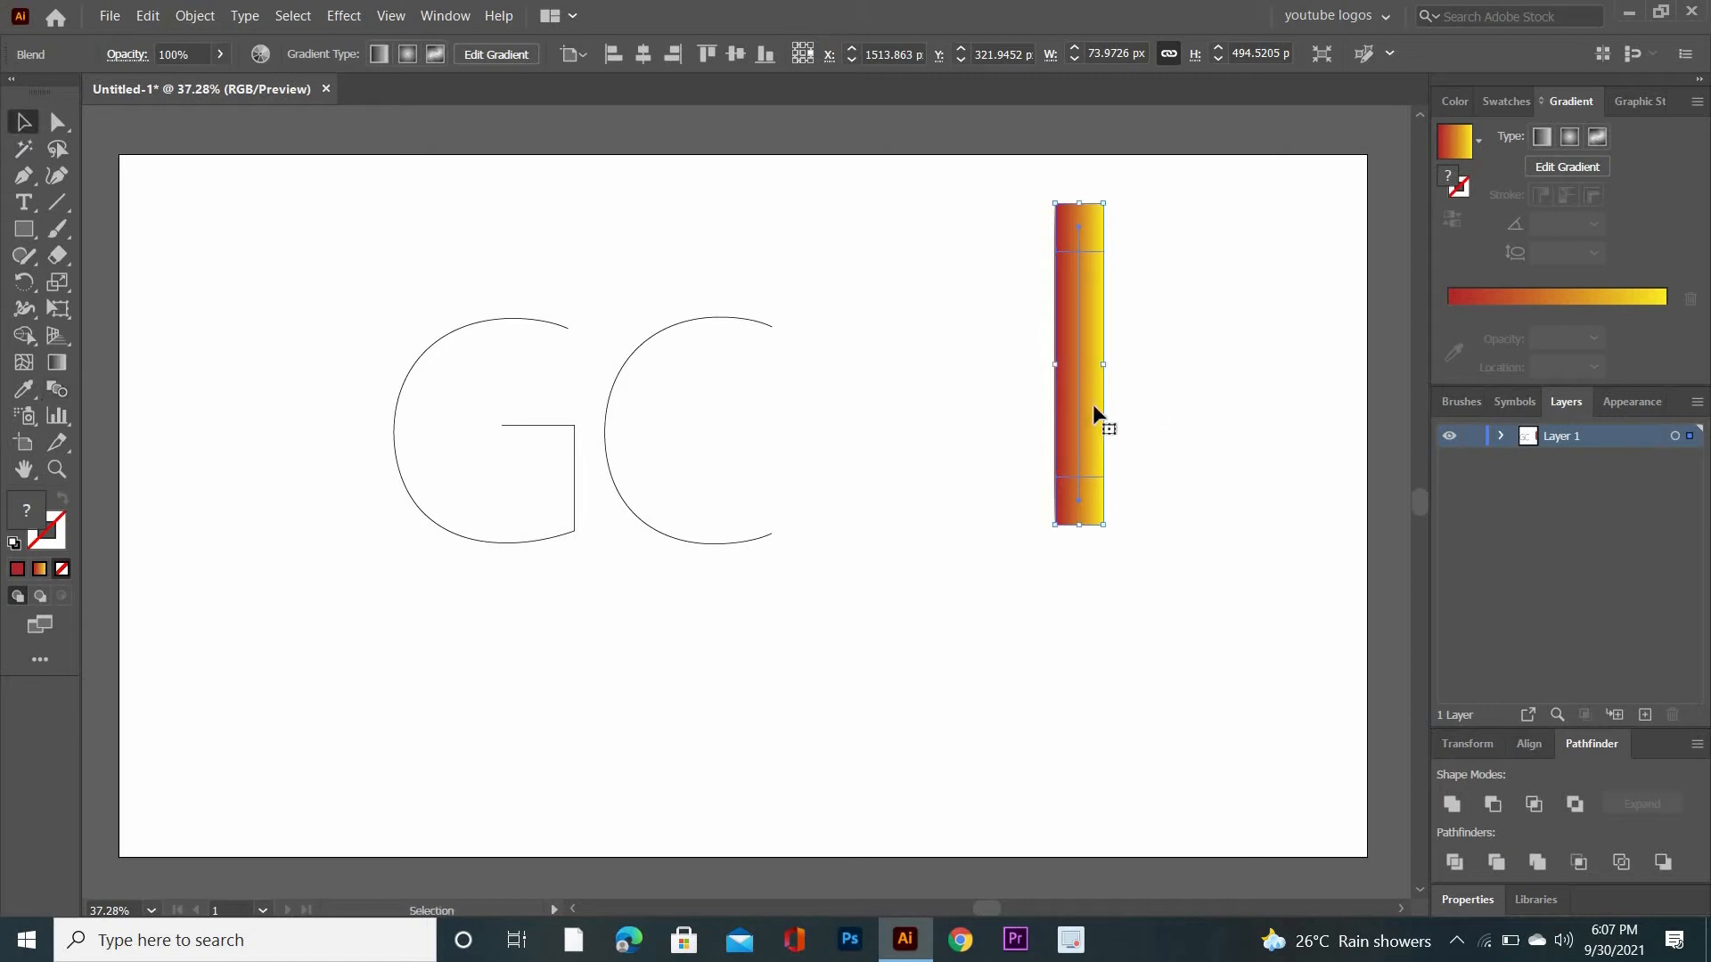
{"action": "left_click_drag", "start_coordinate": [1082, 383], "coordinate": [1265, 386]}
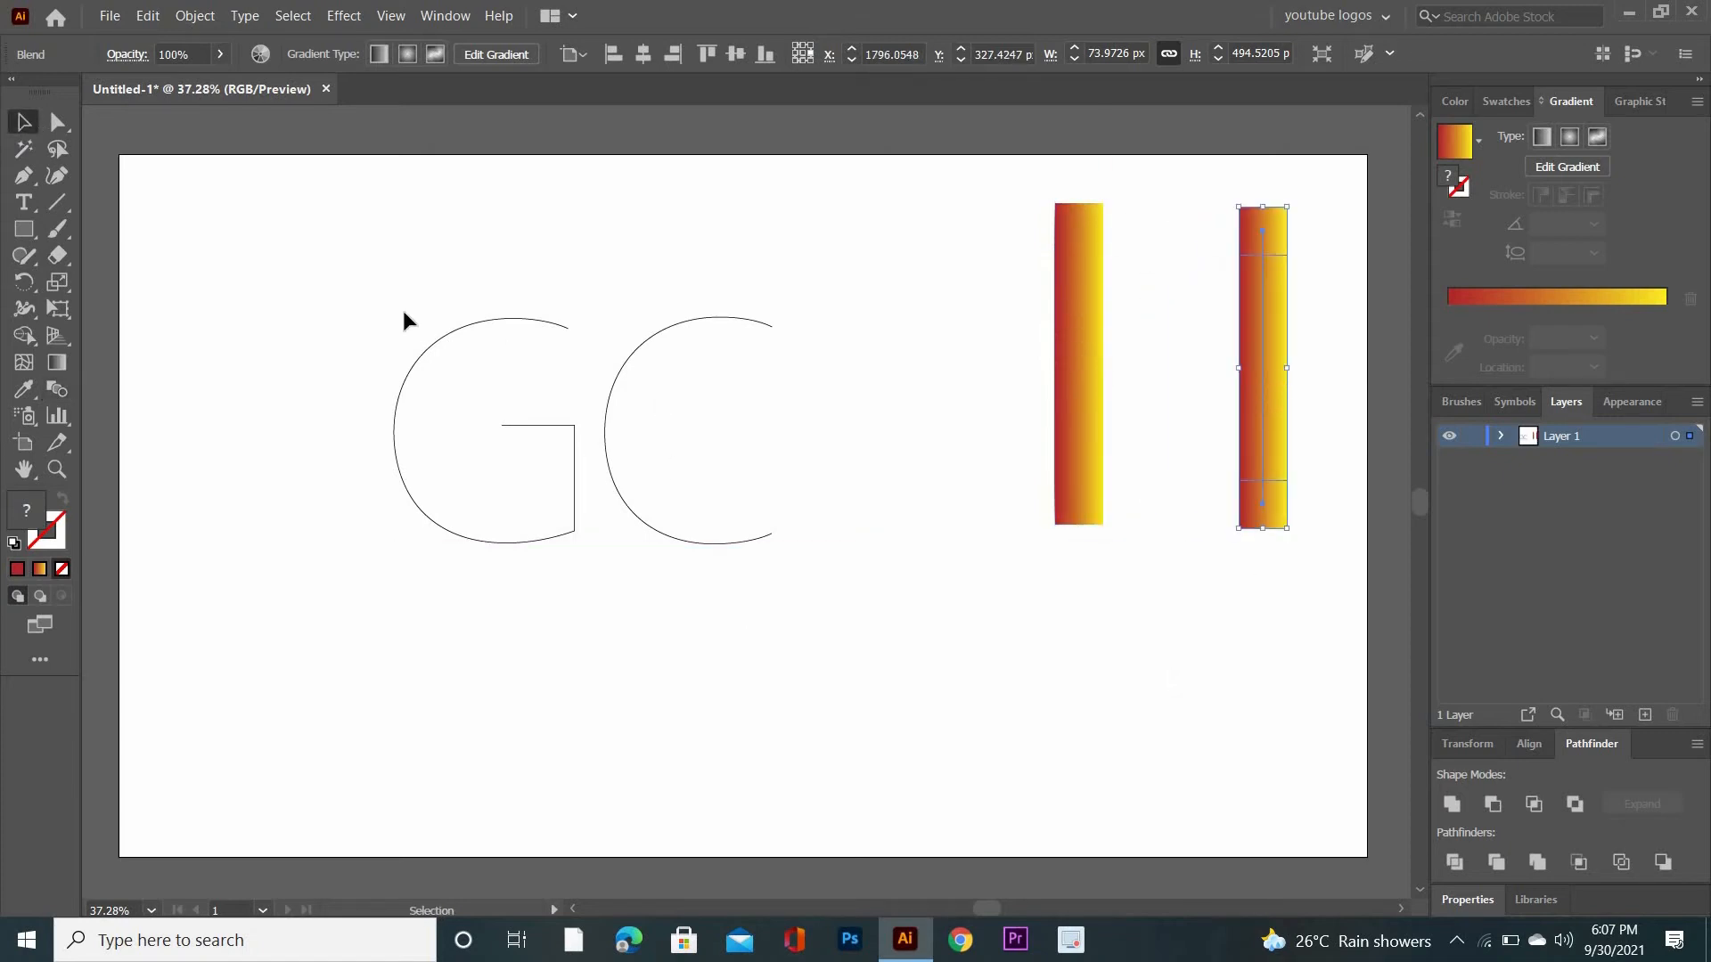
- Move the G outline up and away from the C, and place the original gradient bar just right of the C
{"action": "left_click_drag", "start_coordinate": [291, 342], "coordinate": [385, 493]}
{"action": "left_click_drag", "start_coordinate": [1073, 321], "coordinate": [911, 399]}
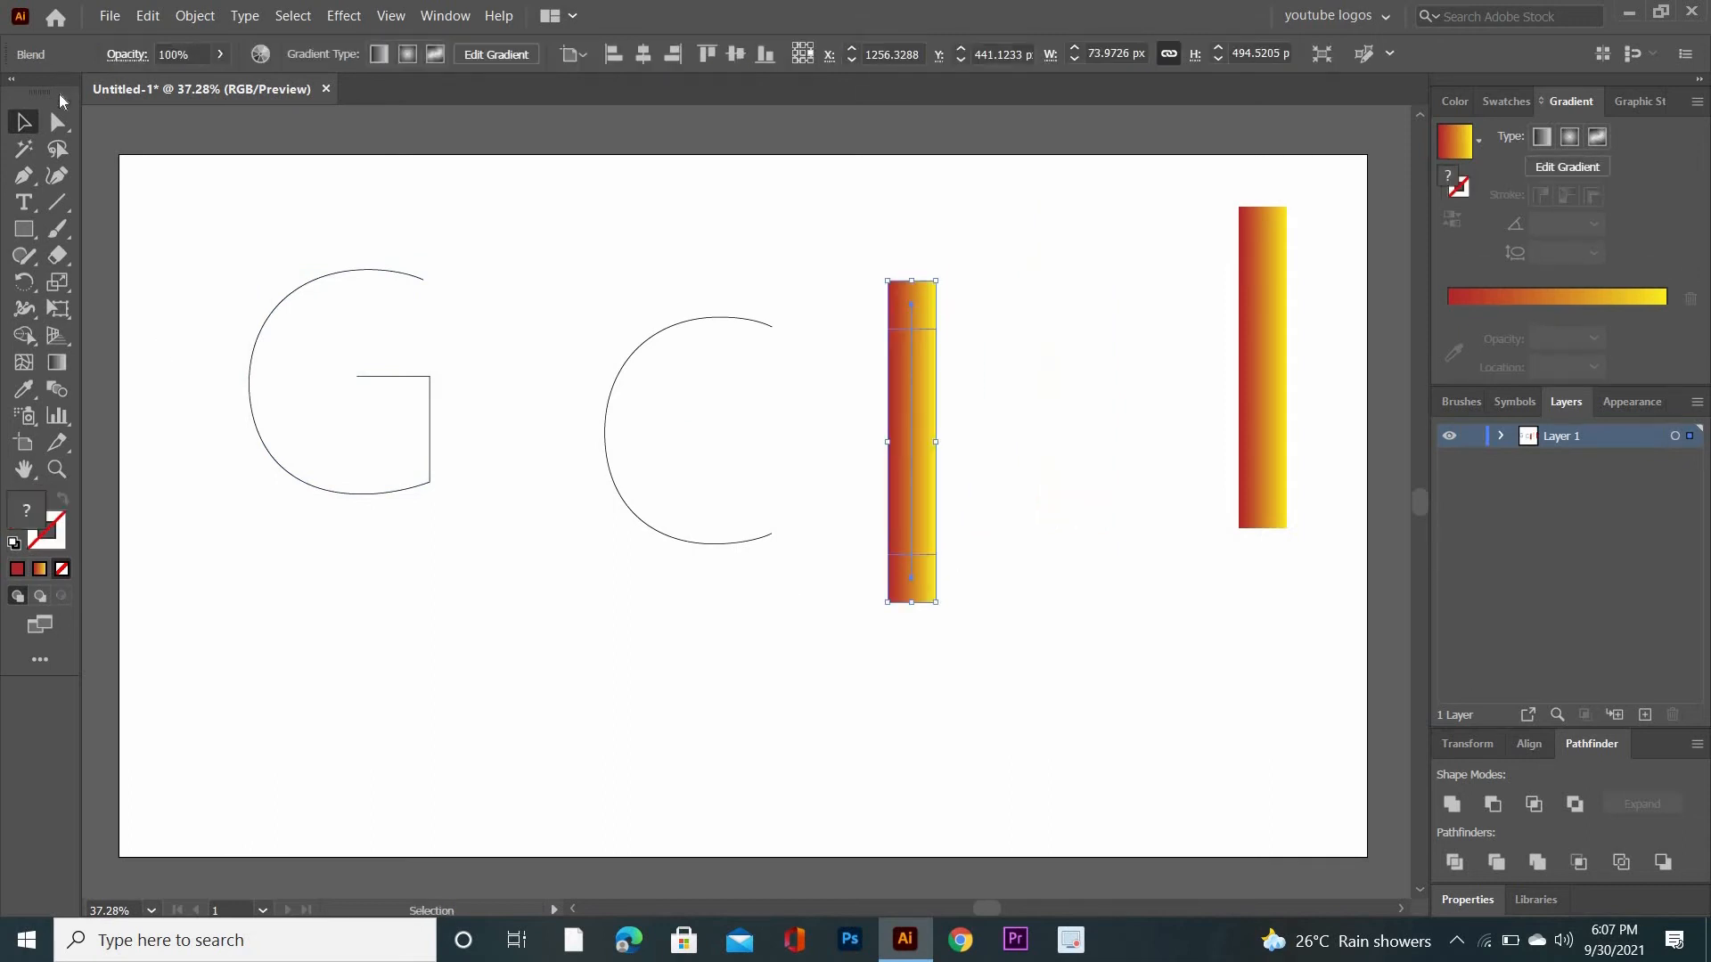
- Reshape the C outline by shifting its upper and lower open end points slightly
{"action": "left_click", "coordinate": [57, 121]}
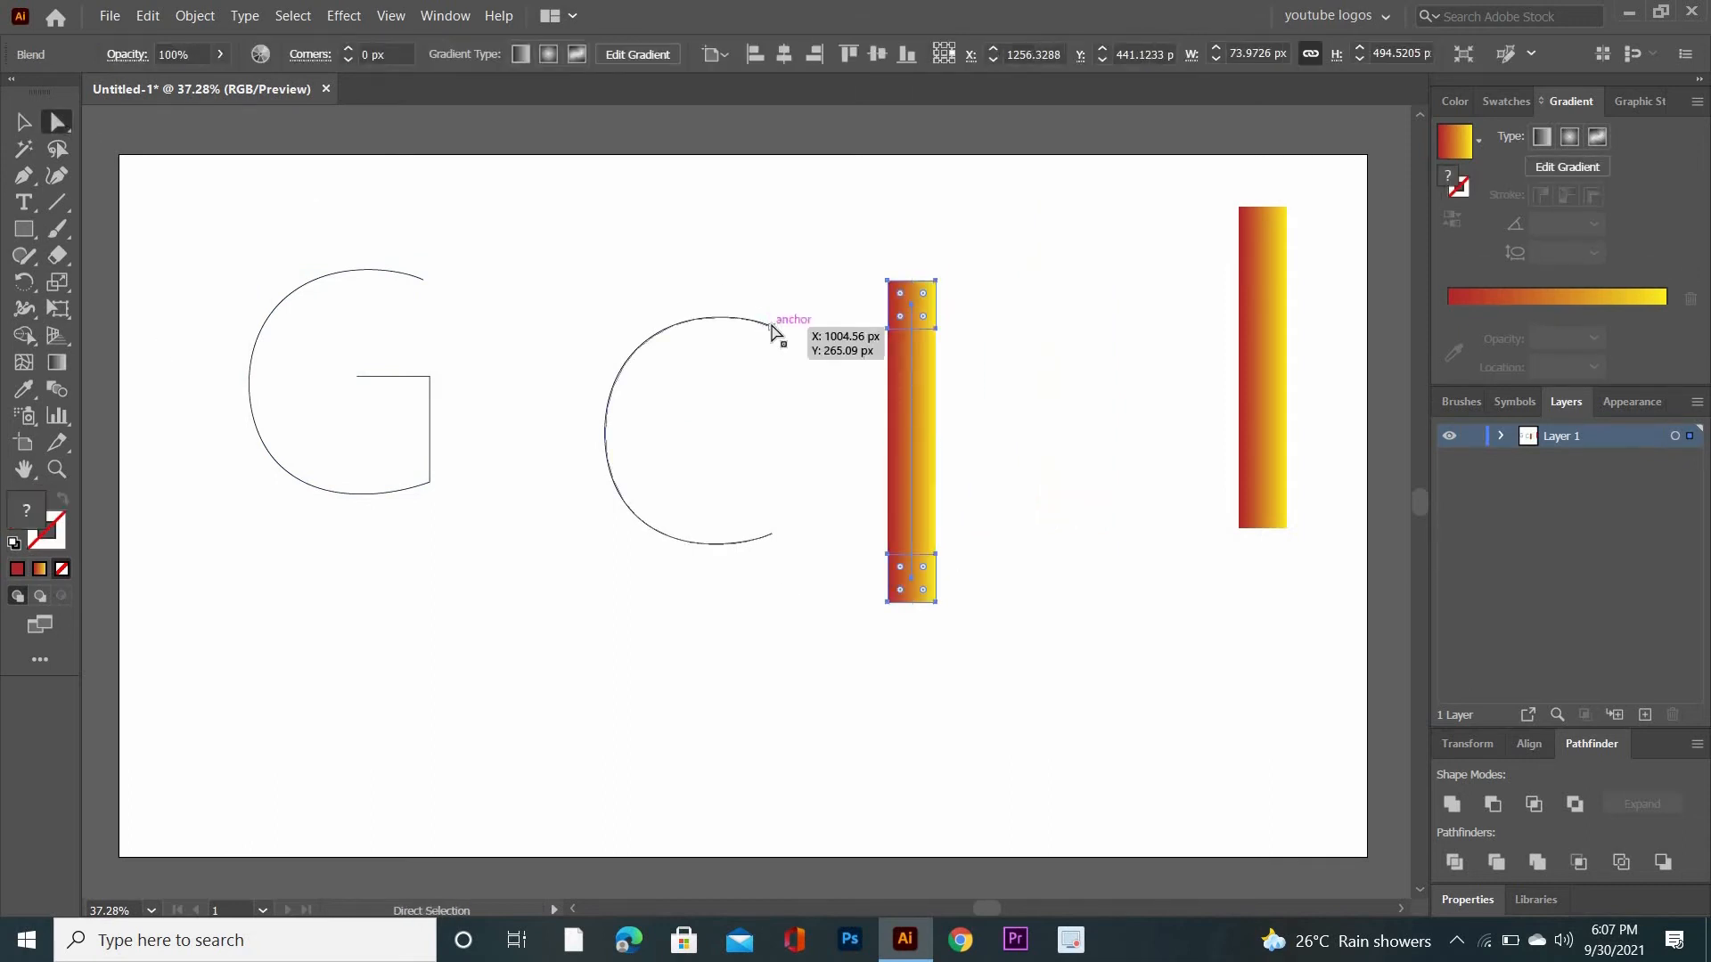
{"action": "left_click_drag", "start_coordinate": [769, 330], "coordinate": [766, 334]}
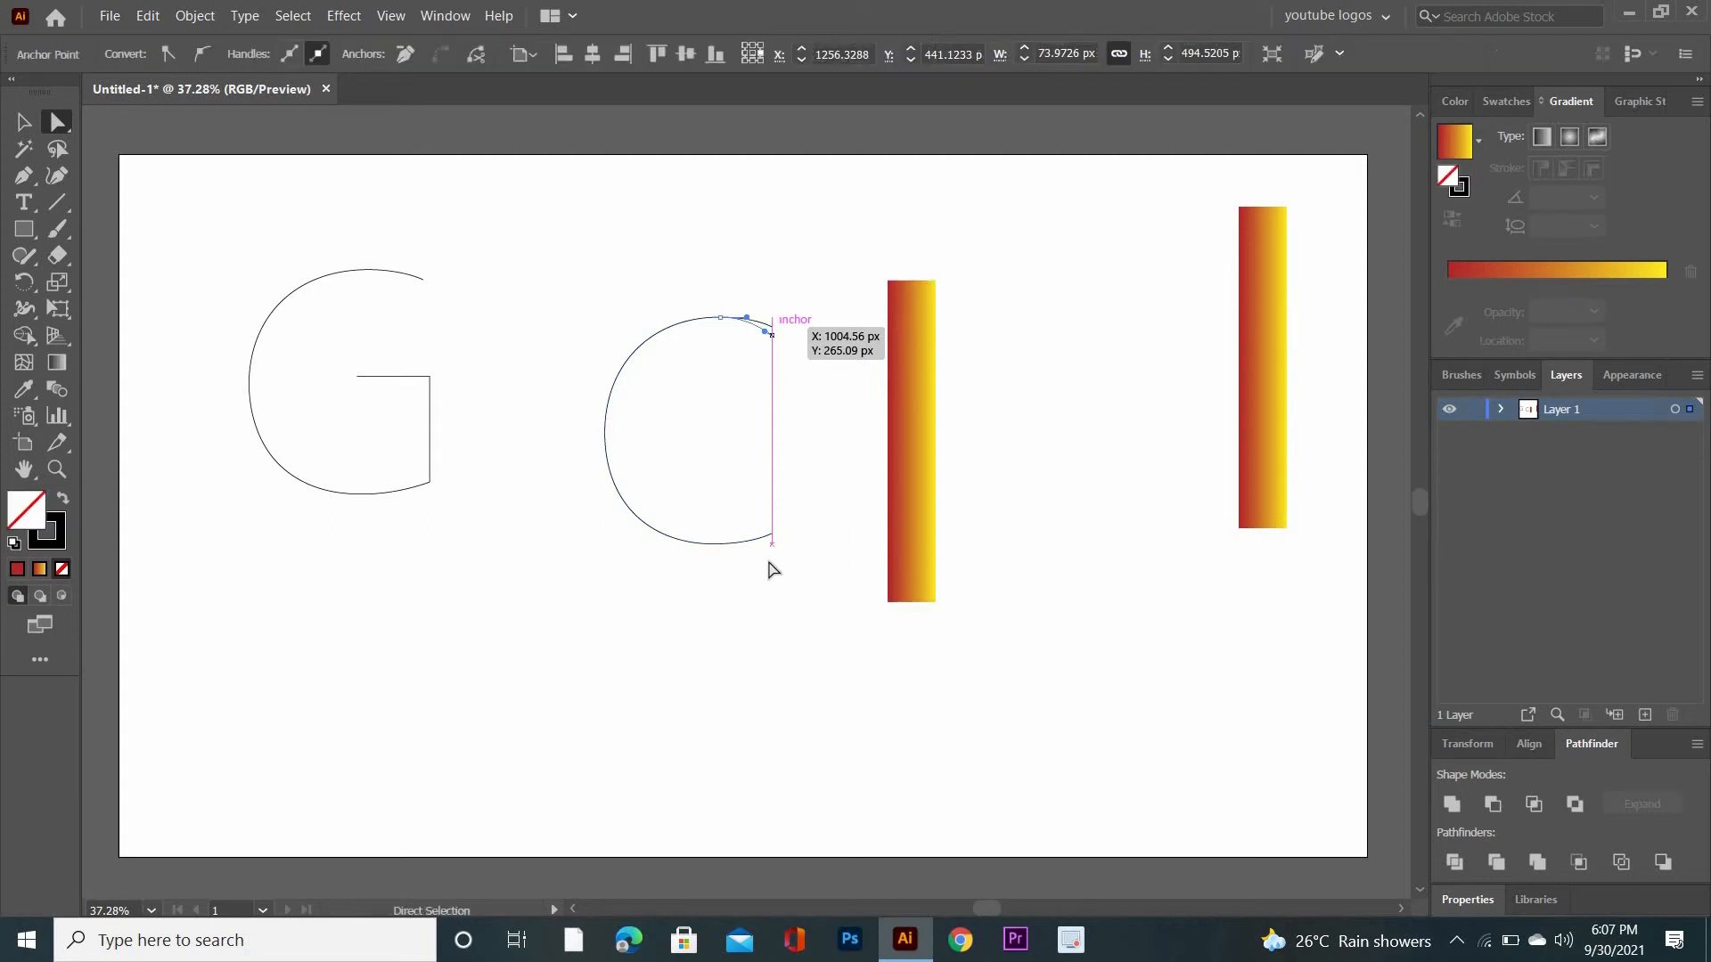
{"action": "left_click_drag", "start_coordinate": [773, 538], "coordinate": [763, 545]}
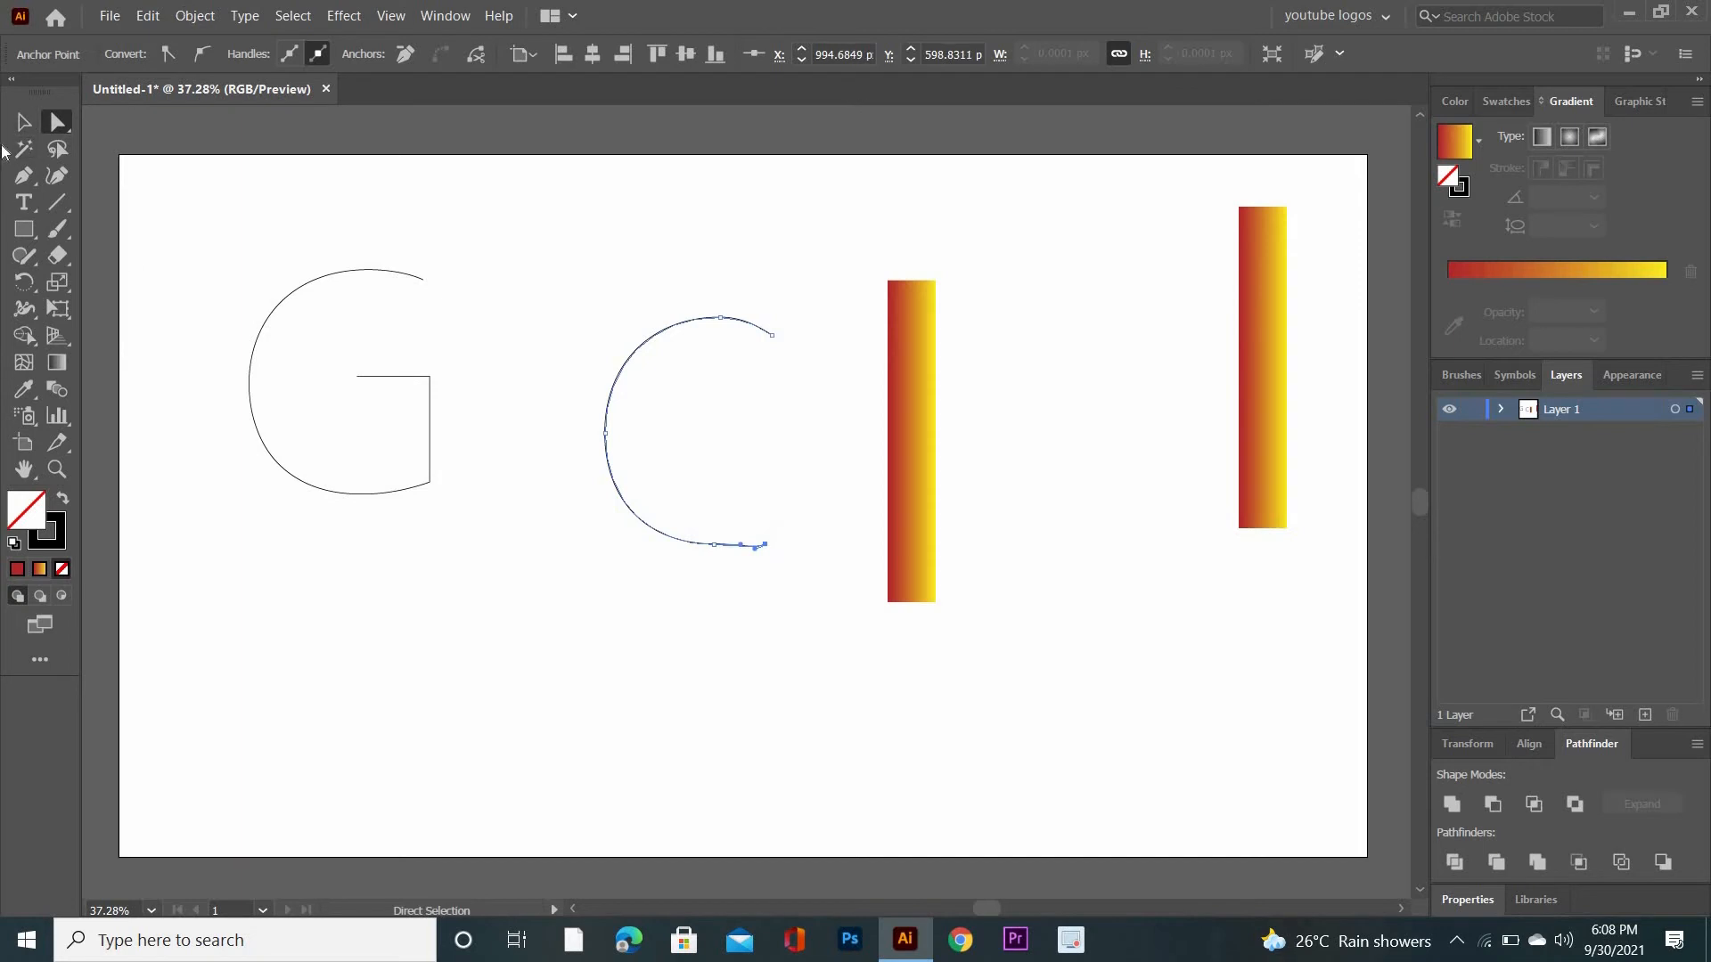
- Replace the spine of the gradient bar beside the C with the C outline
{"action": "left_click", "coordinate": [23, 121]}
{"action": "left_click_drag", "start_coordinate": [517, 257], "coordinate": [991, 635]}
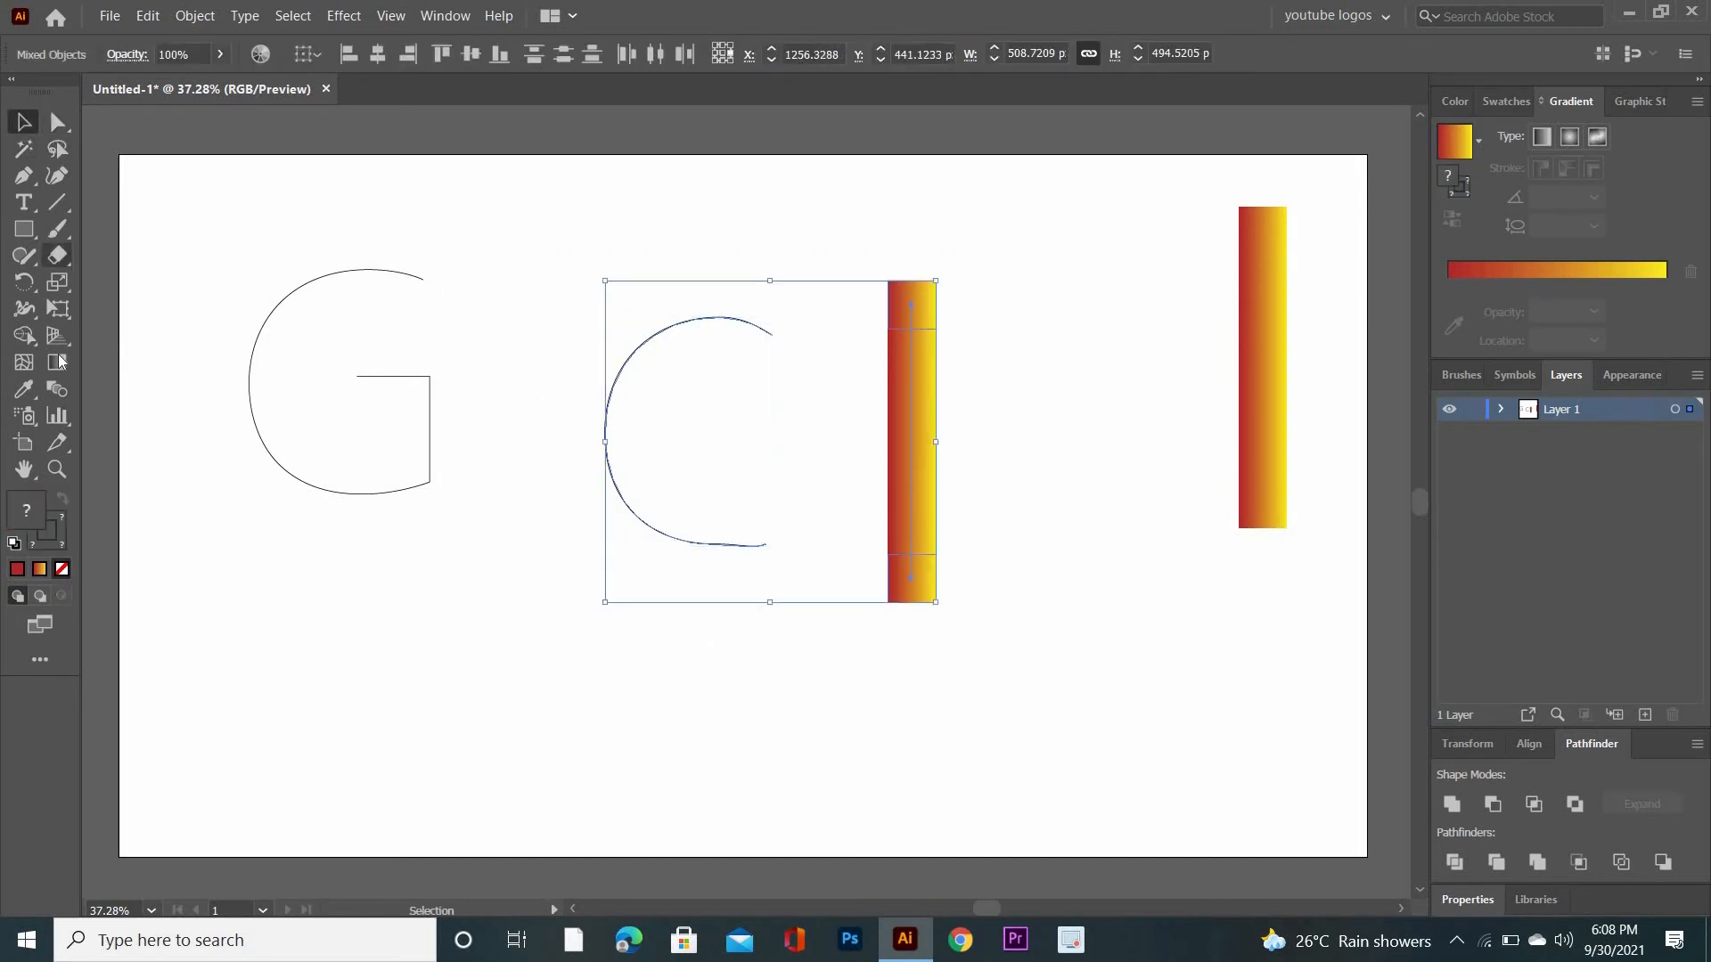
{"action": "left_click", "coordinate": [195, 16]}
{"action": "mouse_move", "coordinate": [273, 542]}
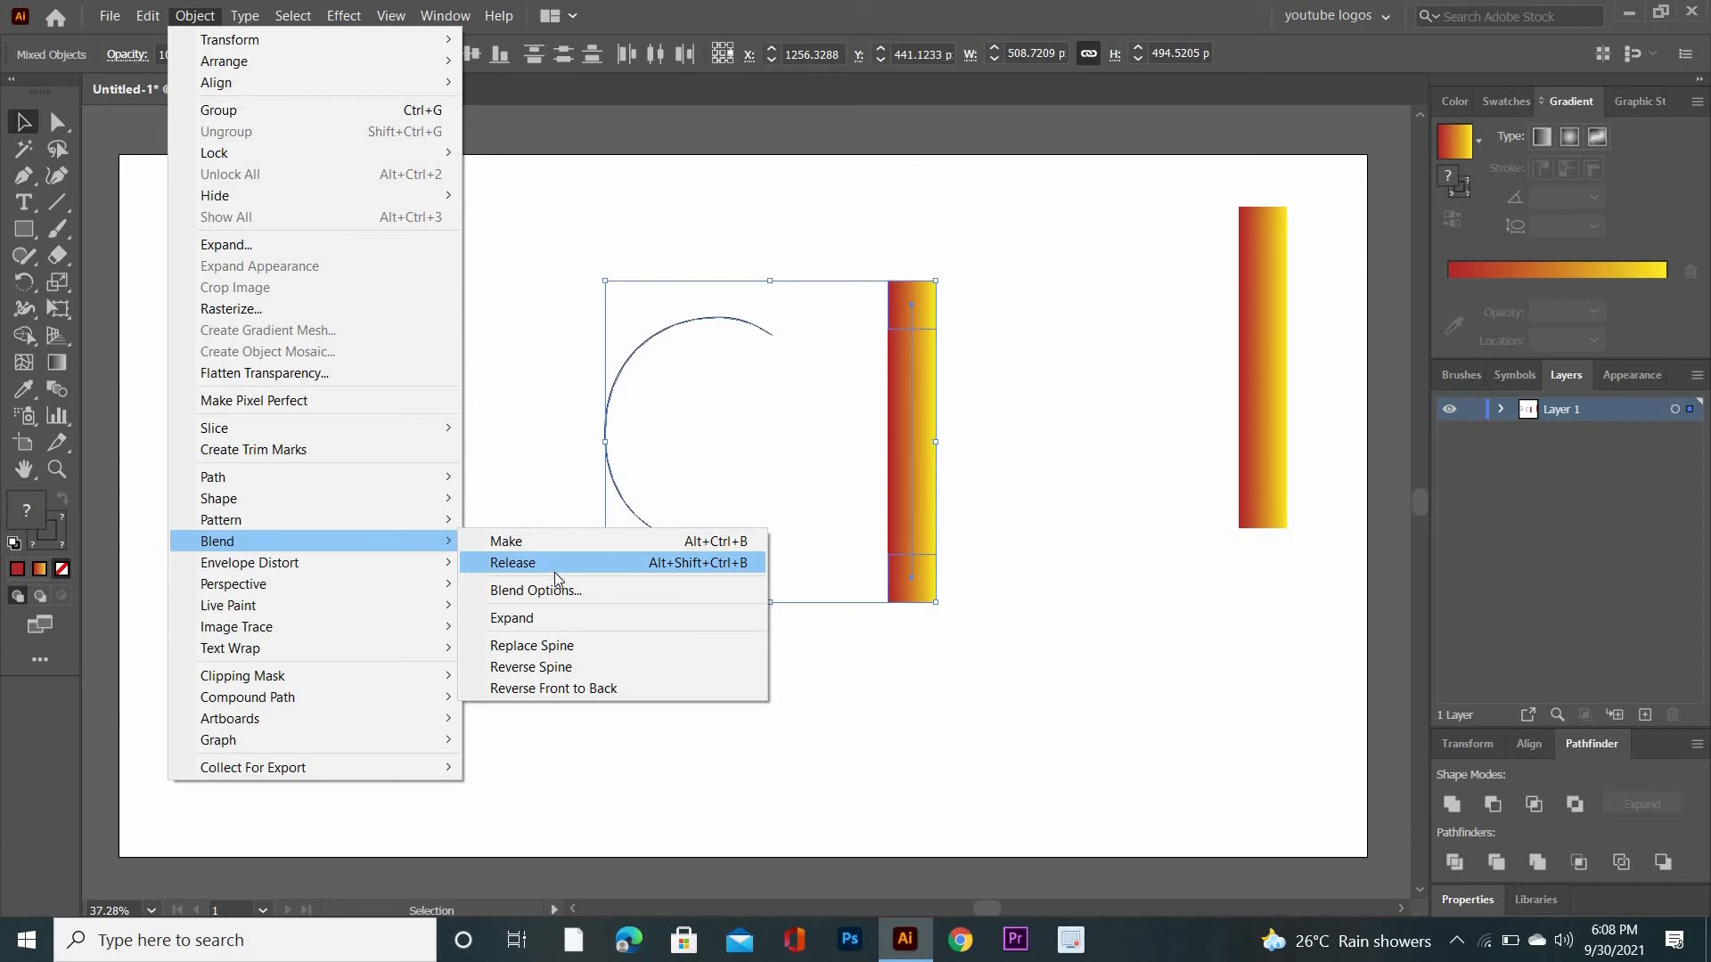
{"action": "left_click", "coordinate": [584, 646]}
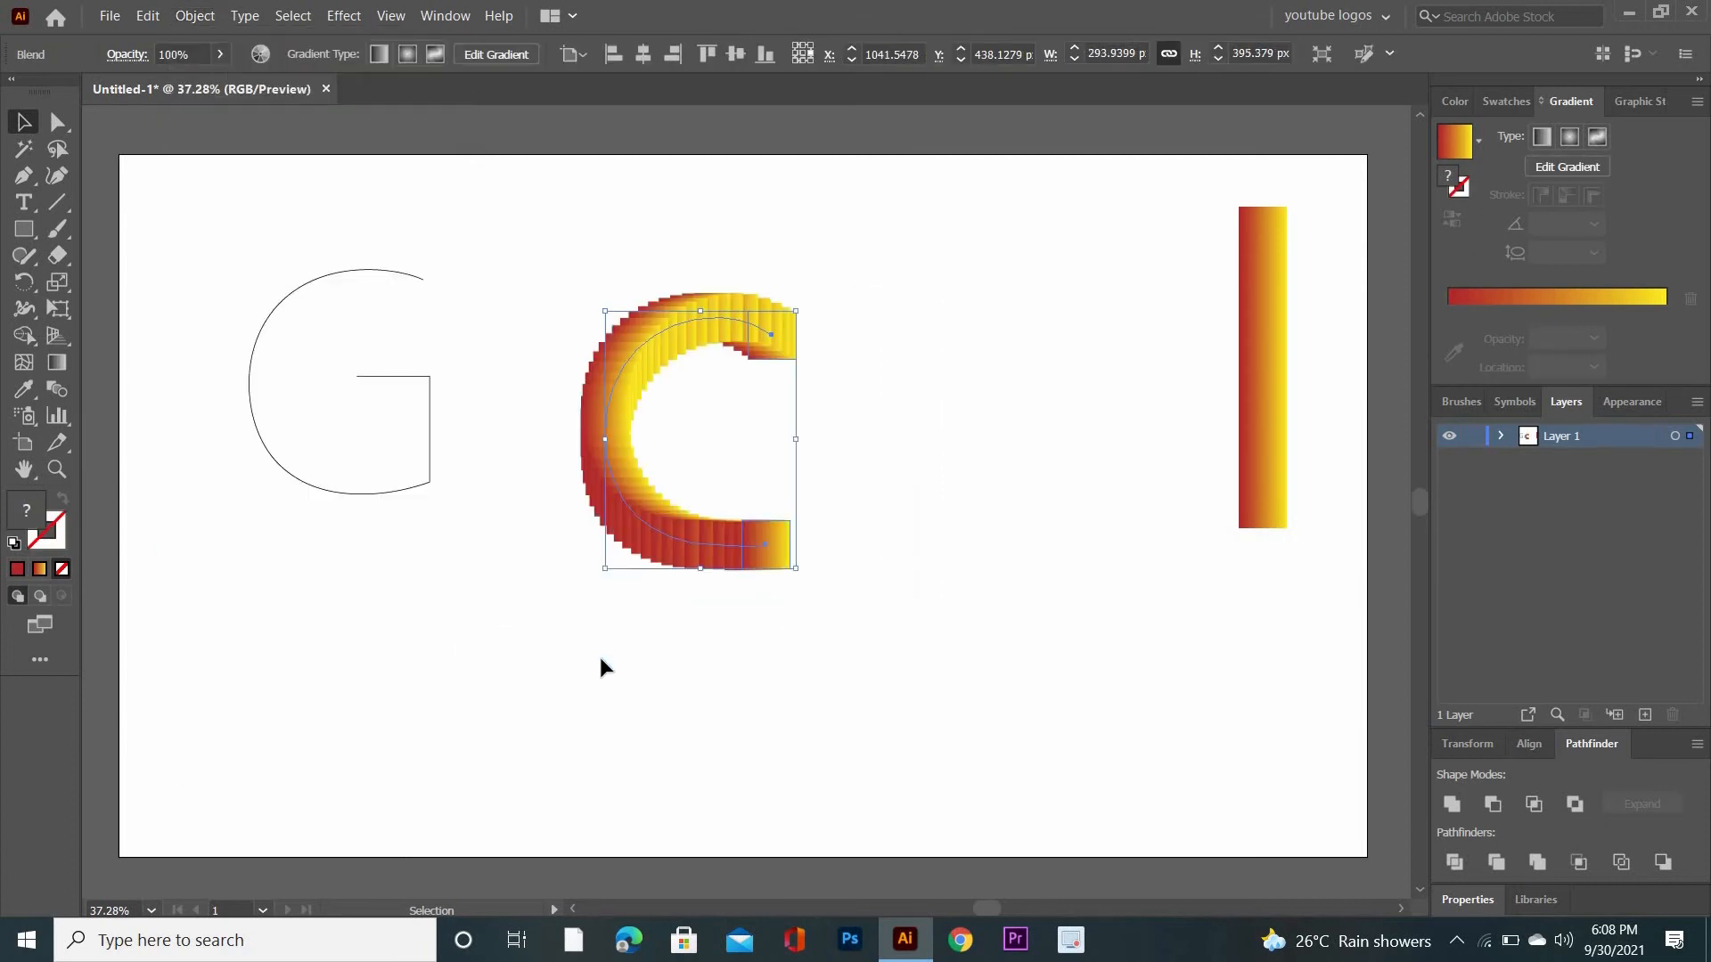
{"action": "left_click", "coordinate": [659, 424]}
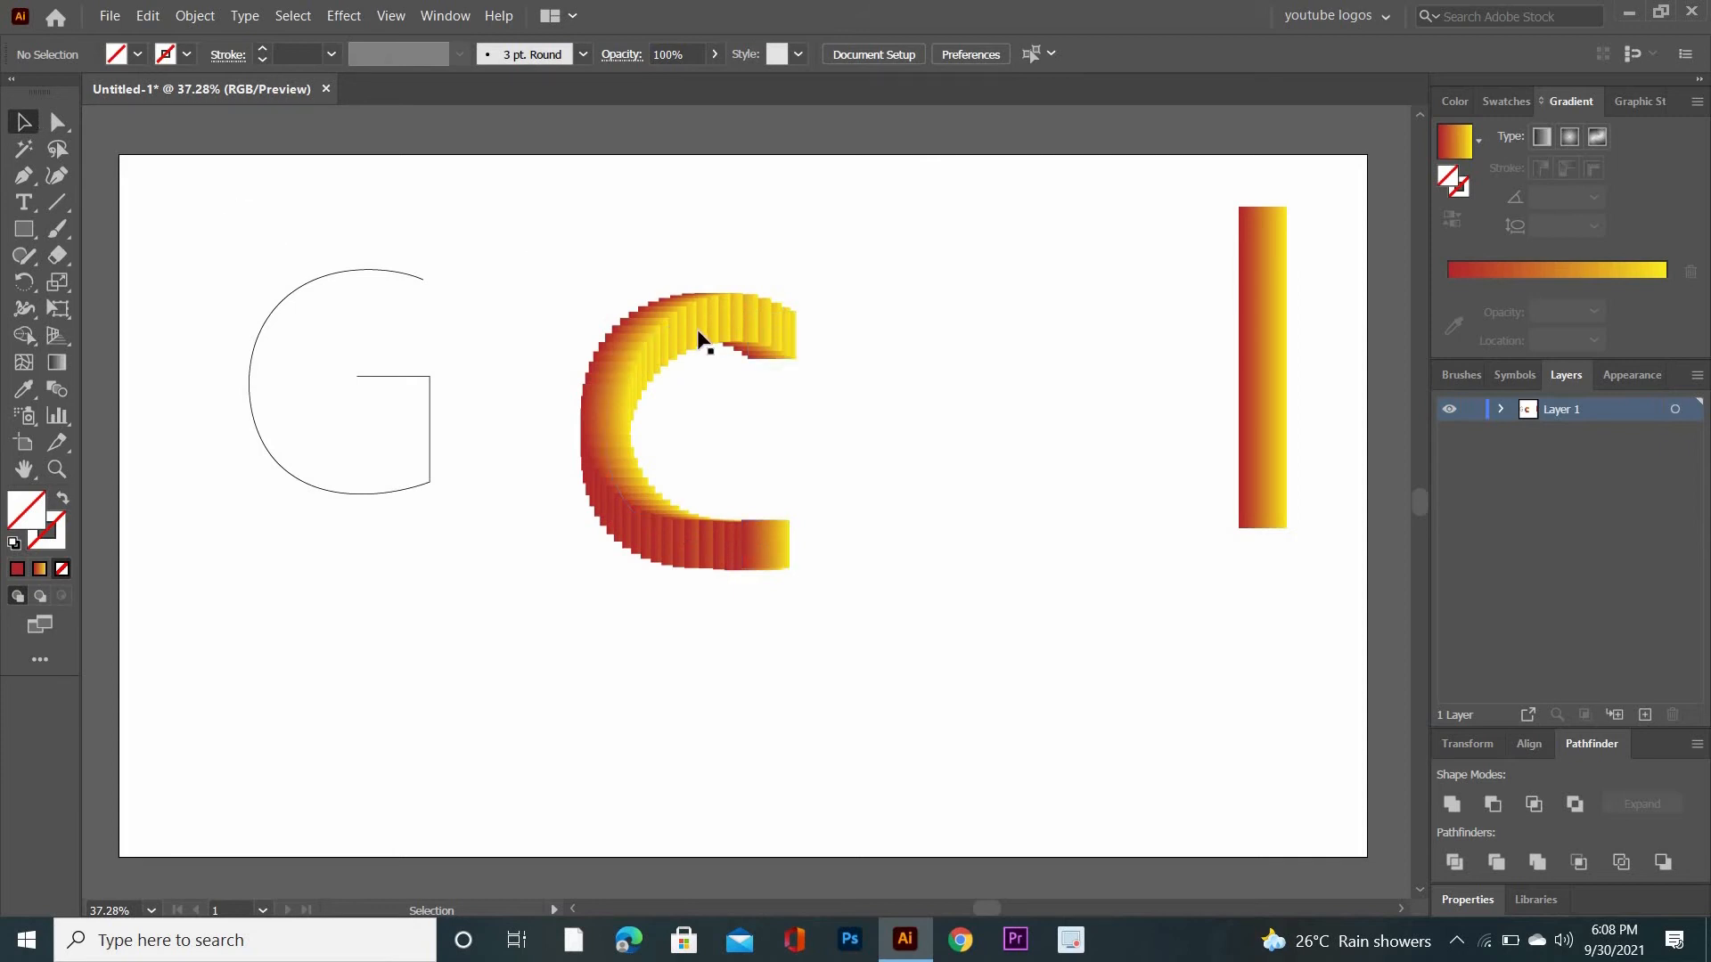
- Shift the blended C slightly left and move the G outline between the C and the remaining gradient bar
{"action": "left_click_drag", "start_coordinate": [657, 336], "coordinate": [599, 328]}
{"action": "left_click_drag", "start_coordinate": [270, 215], "coordinate": [455, 477]}
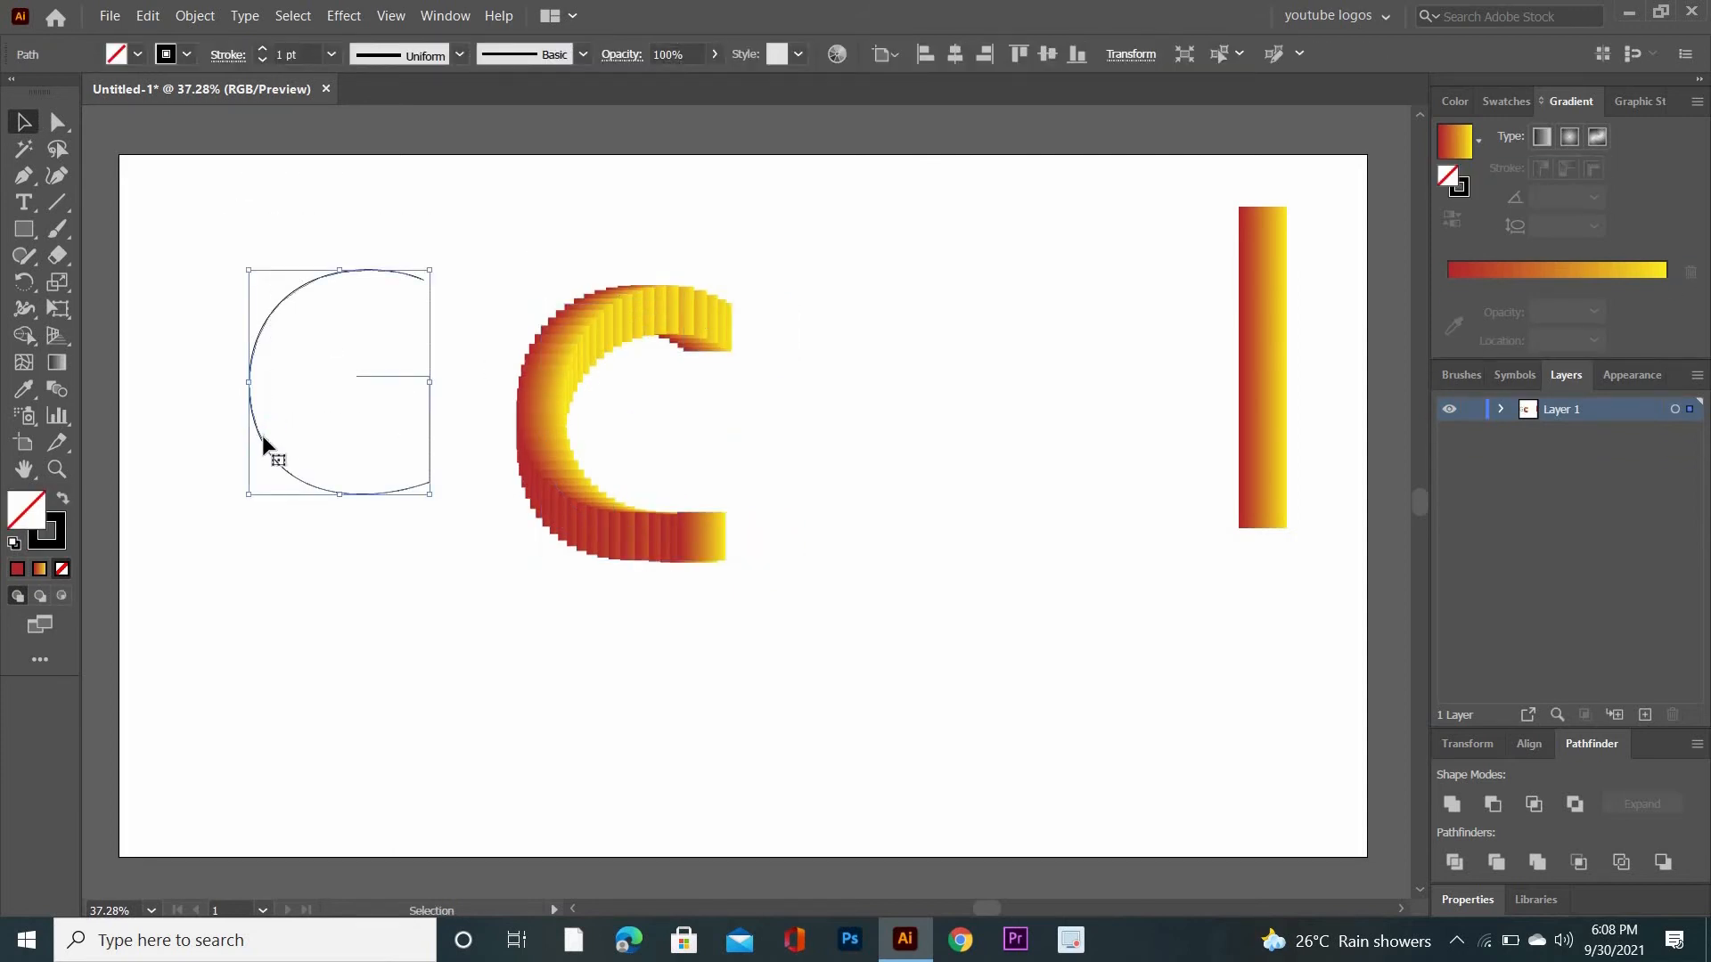
{"action": "left_click_drag", "start_coordinate": [262, 435], "coordinate": [945, 449]}
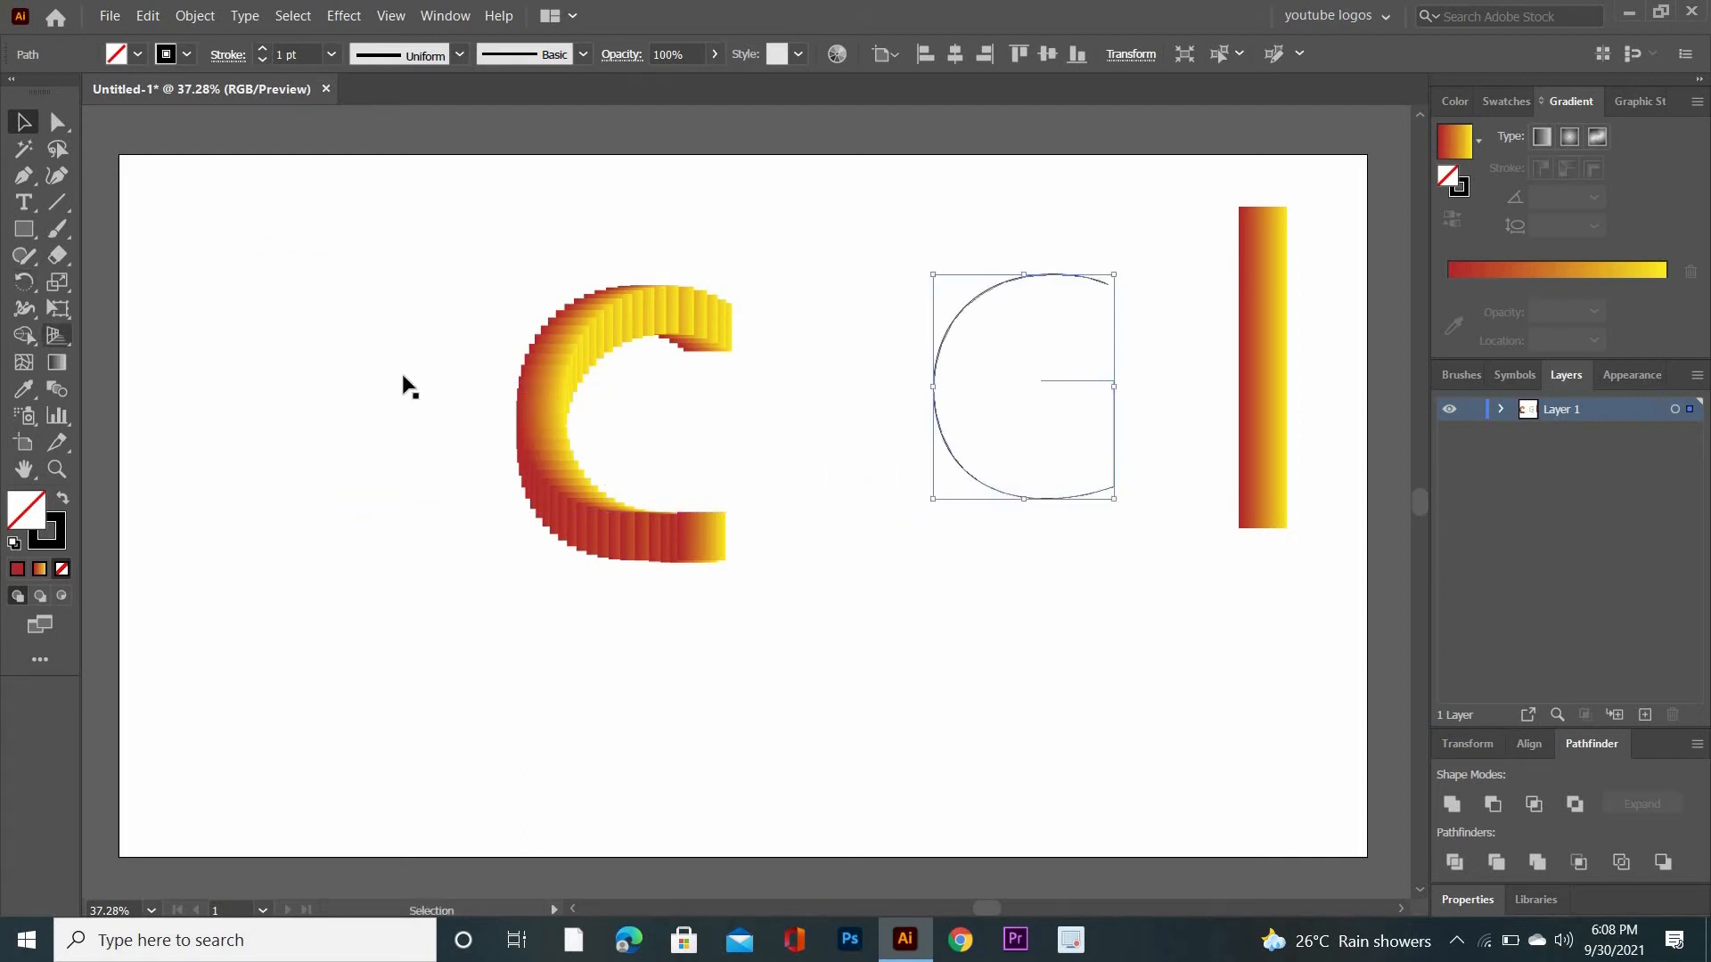
- Reshape the G outline by shifting its upper end point and the two corner points of its crossbar and stem
{"action": "left_click", "coordinate": [57, 122]}
{"action": "left_click", "coordinate": [1096, 600]}
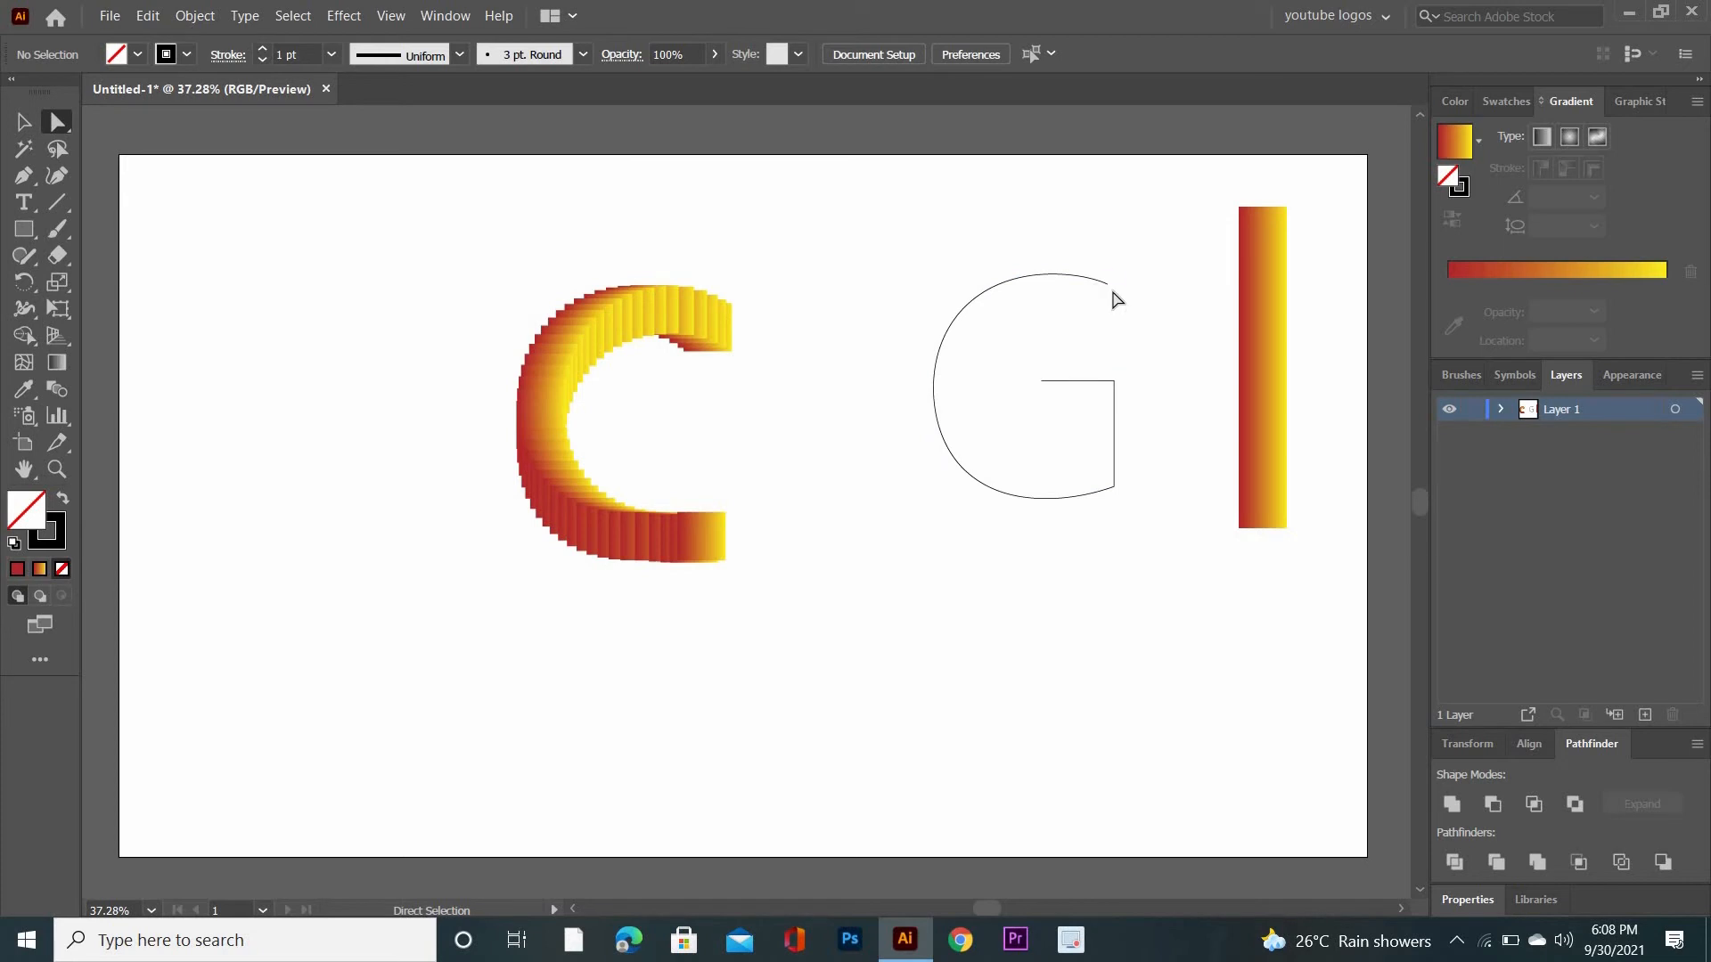
{"action": "left_click_drag", "start_coordinate": [1105, 285], "coordinate": [1114, 277]}
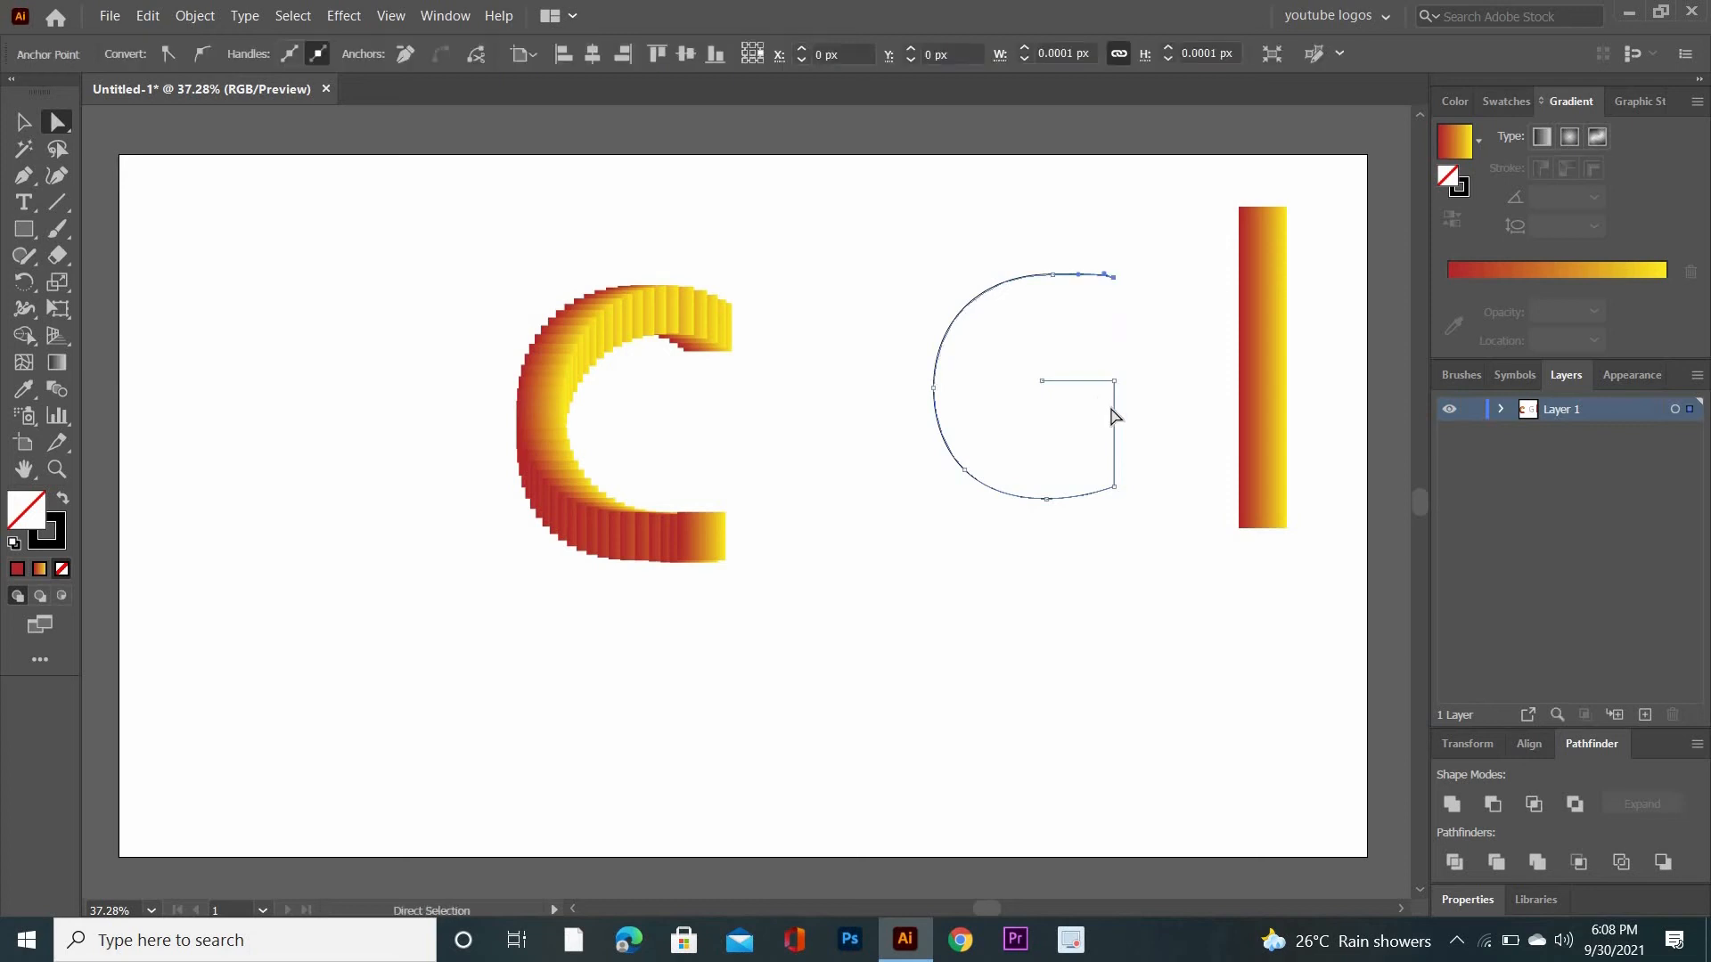
{"action": "left_click_drag", "start_coordinate": [1119, 383], "coordinate": [1096, 417]}
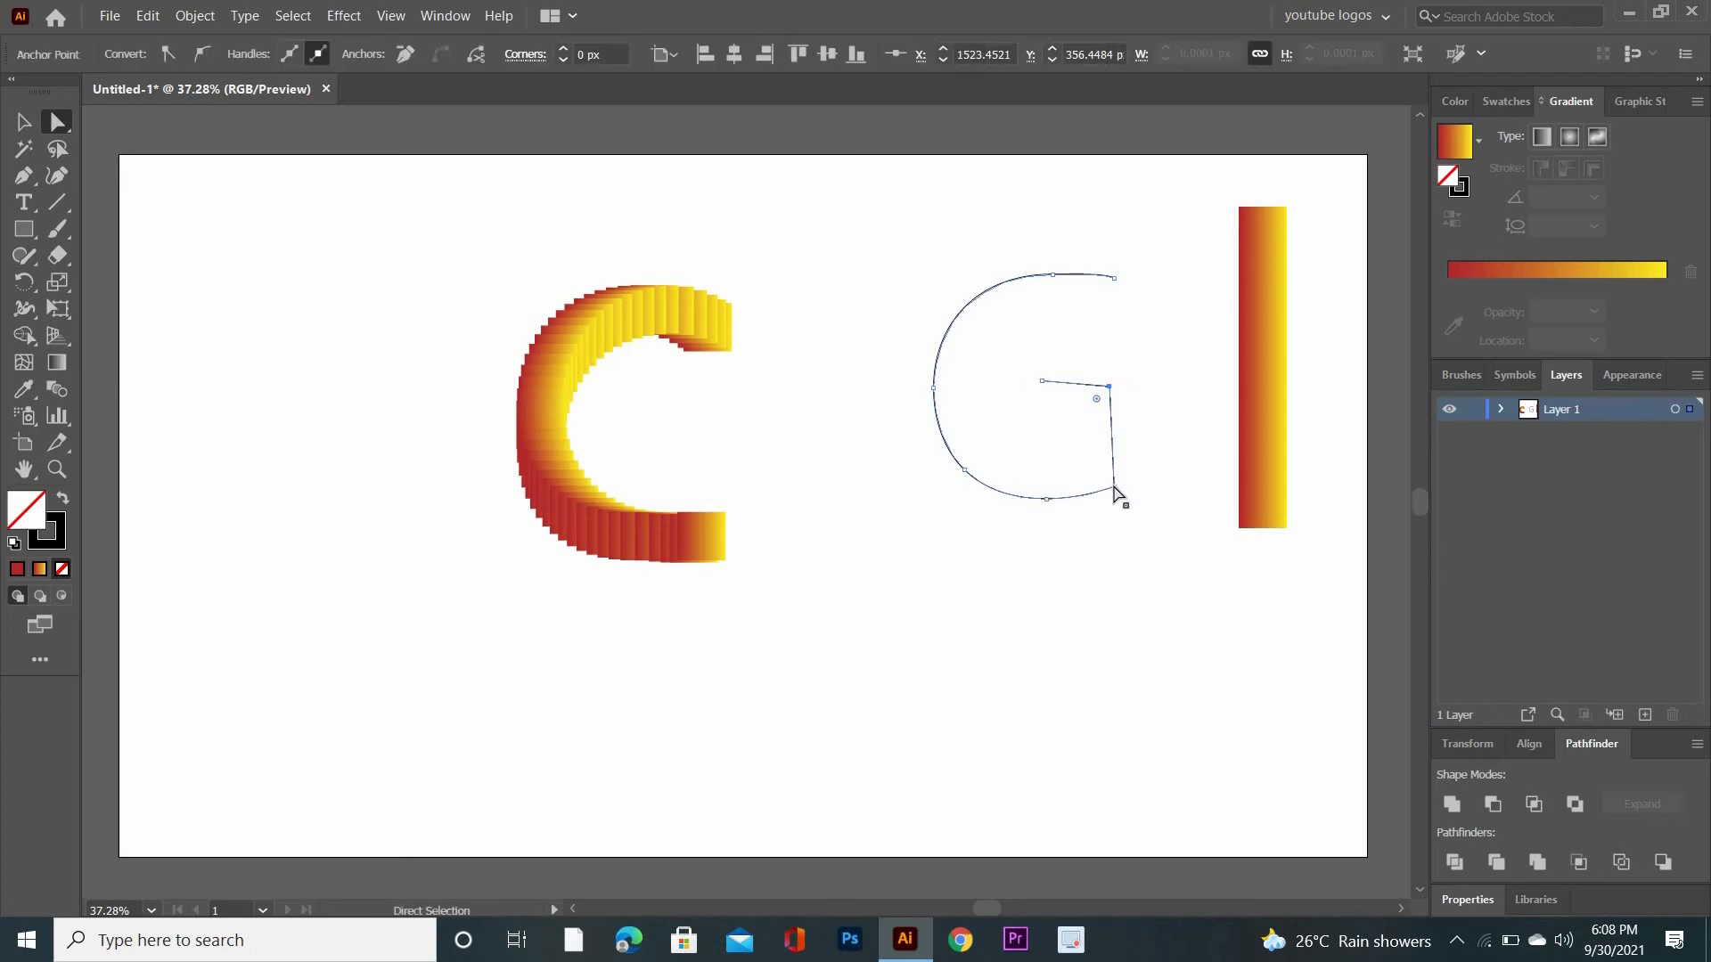
{"action": "left_click_drag", "start_coordinate": [1115, 487], "coordinate": [1119, 483]}
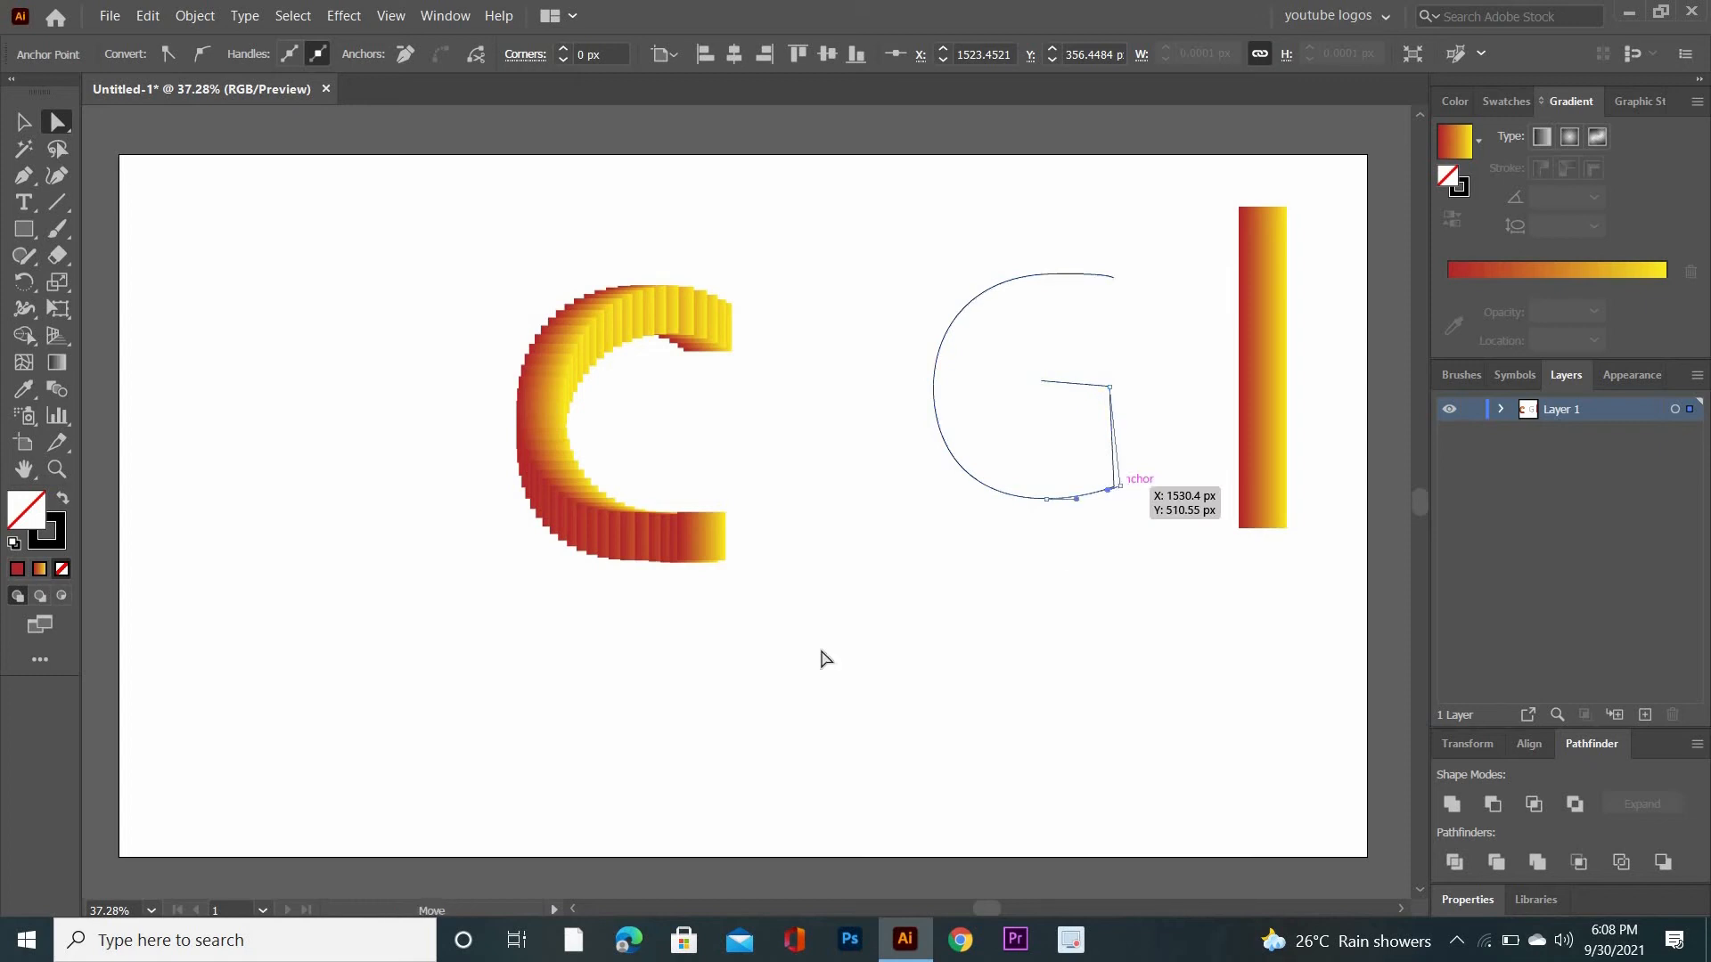
- Replace the spine of the remaining gradient bar with the G outline
{"action": "left_click", "coordinate": [34, 121]}
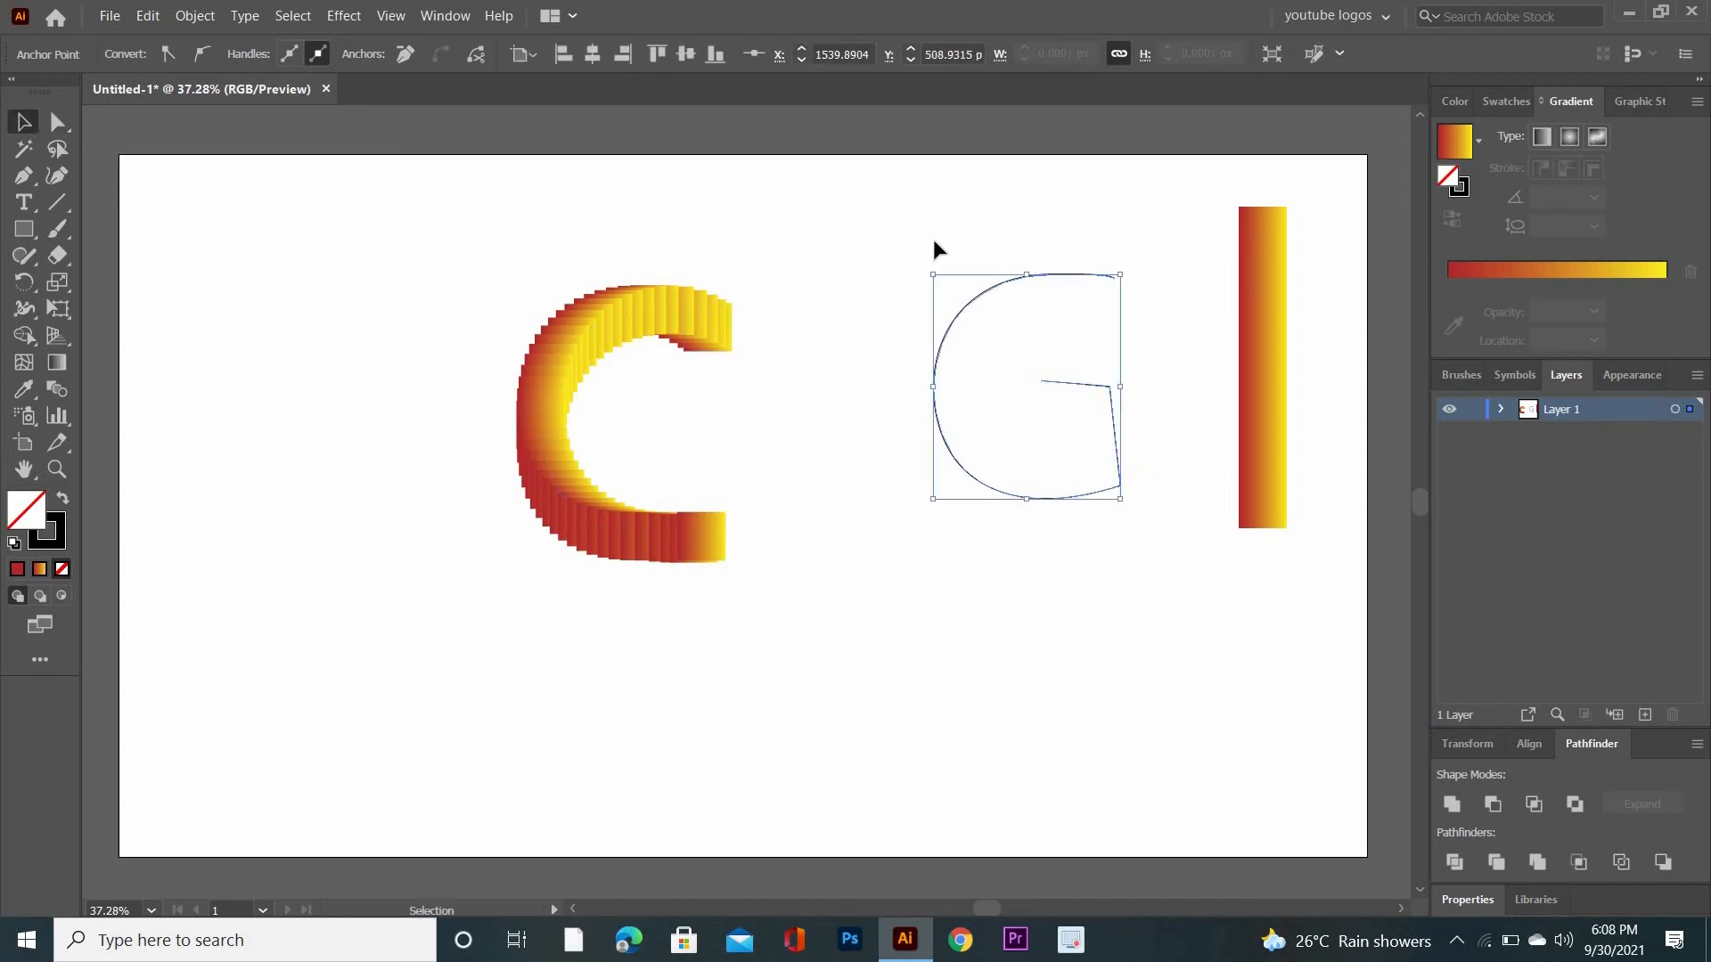
{"action": "left_click_drag", "start_coordinate": [934, 239], "coordinate": [1287, 545]}
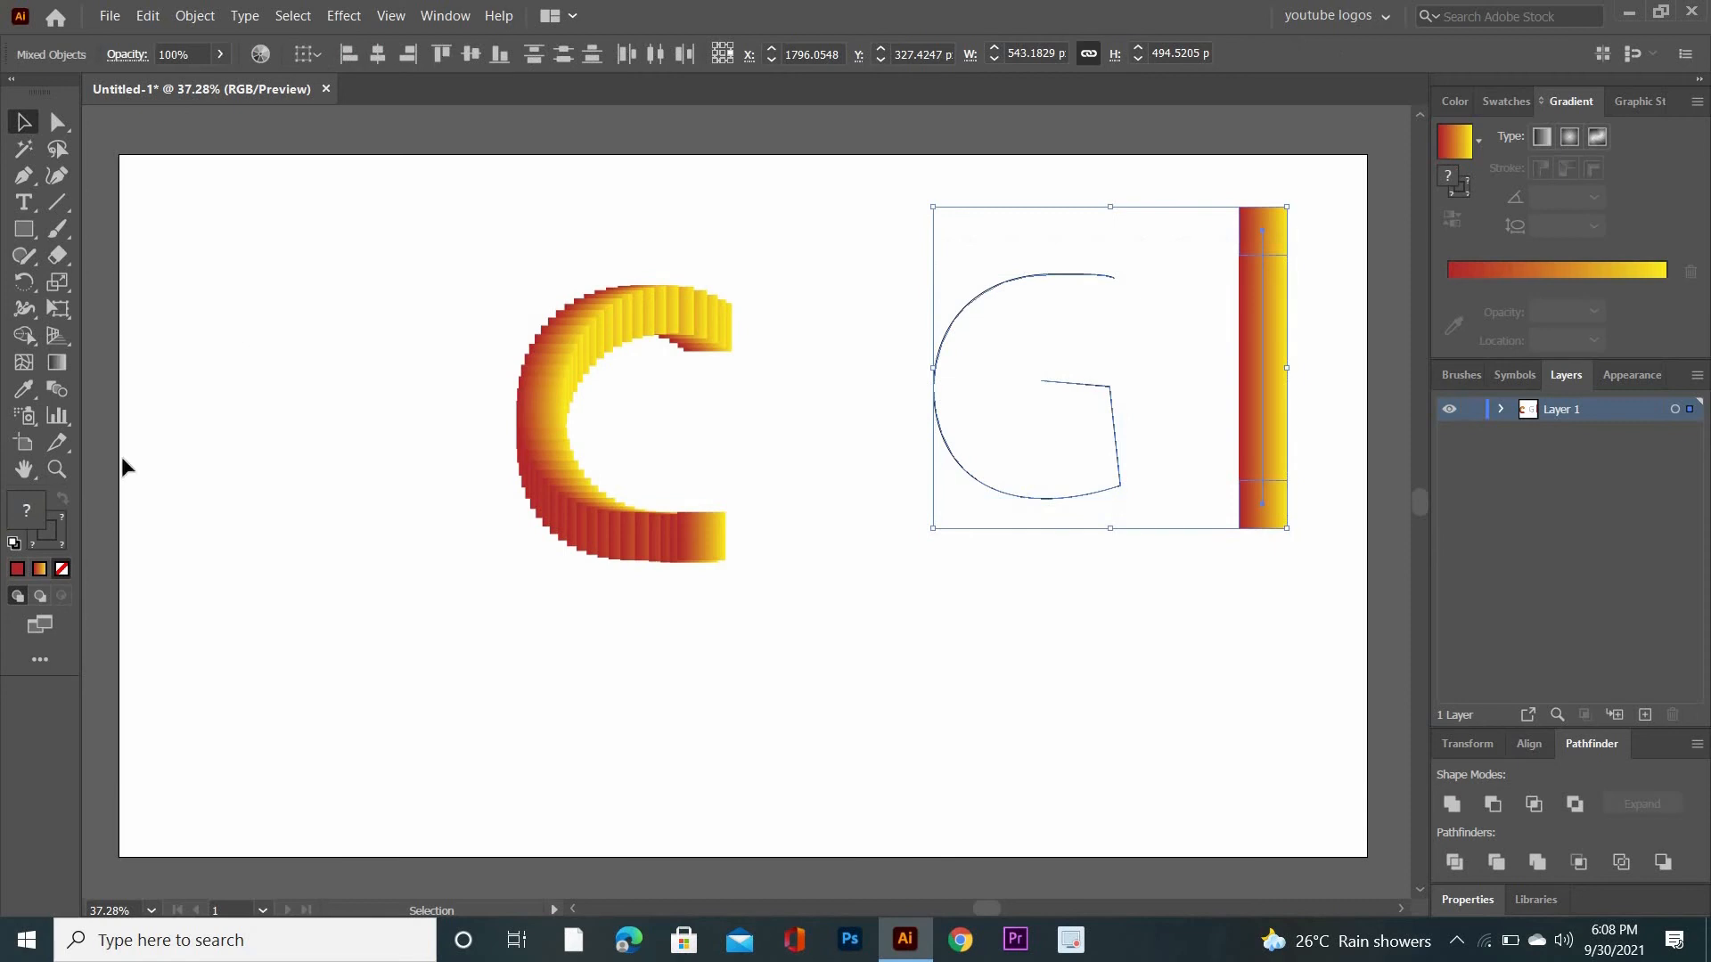
{"action": "left_click", "coordinate": [195, 16]}
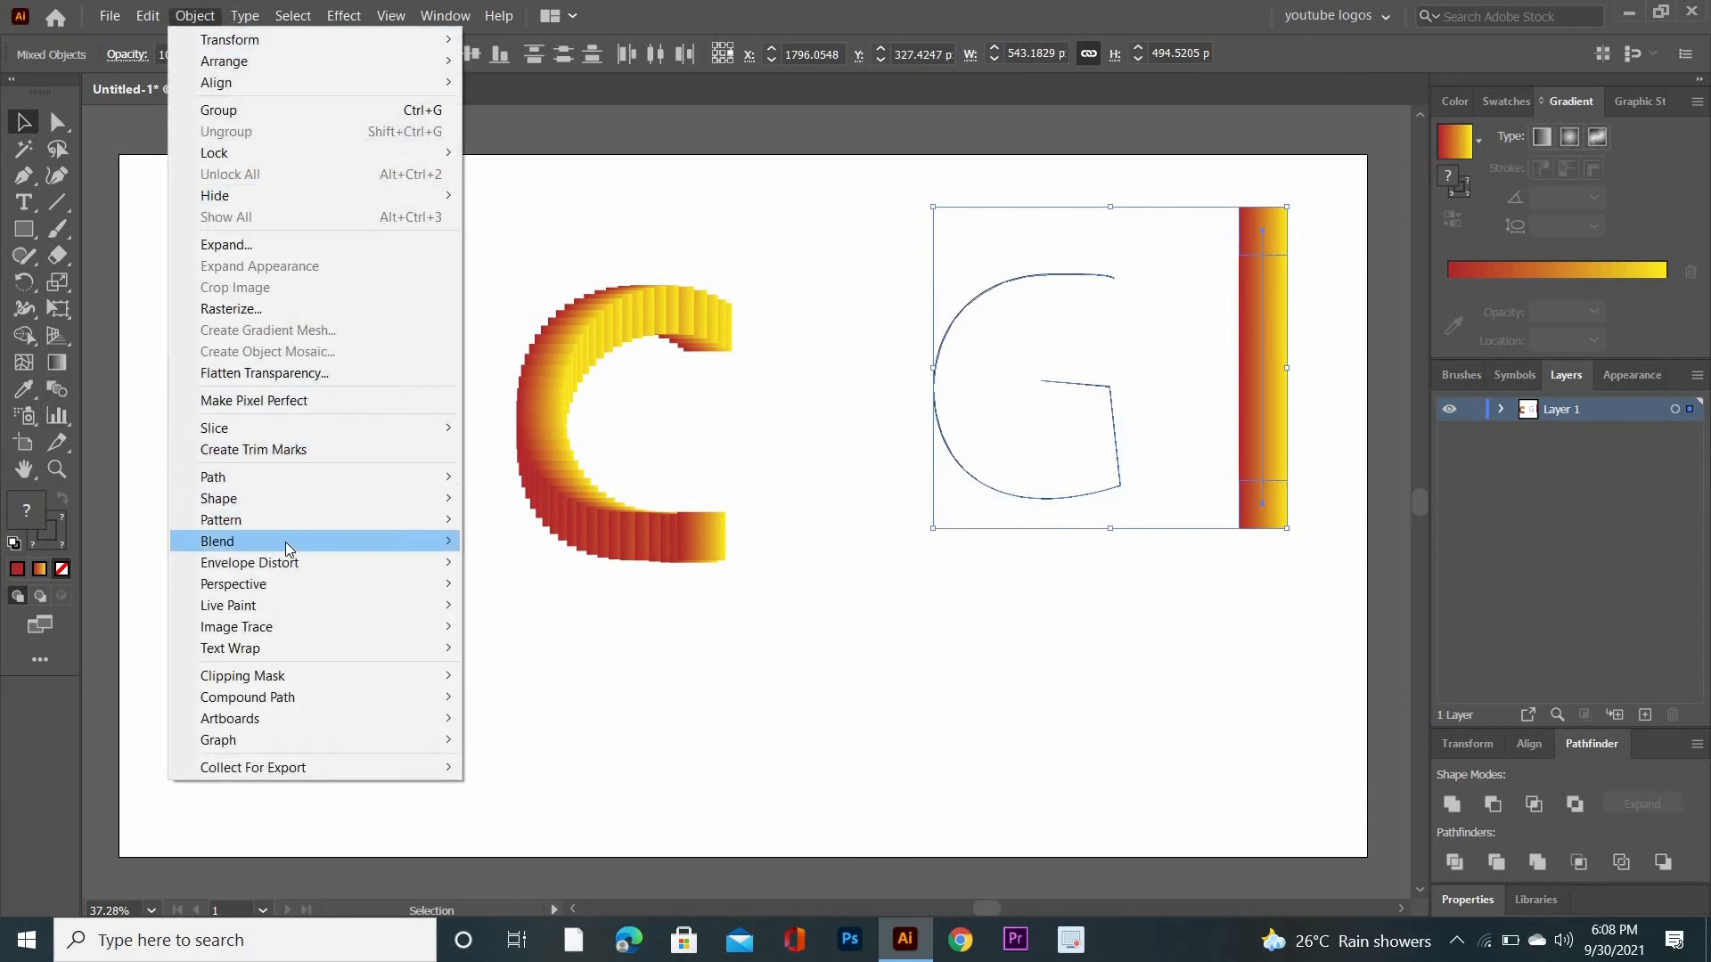
{"action": "mouse_move", "coordinate": [355, 558]}
{"action": "left_click", "coordinate": [531, 645]}
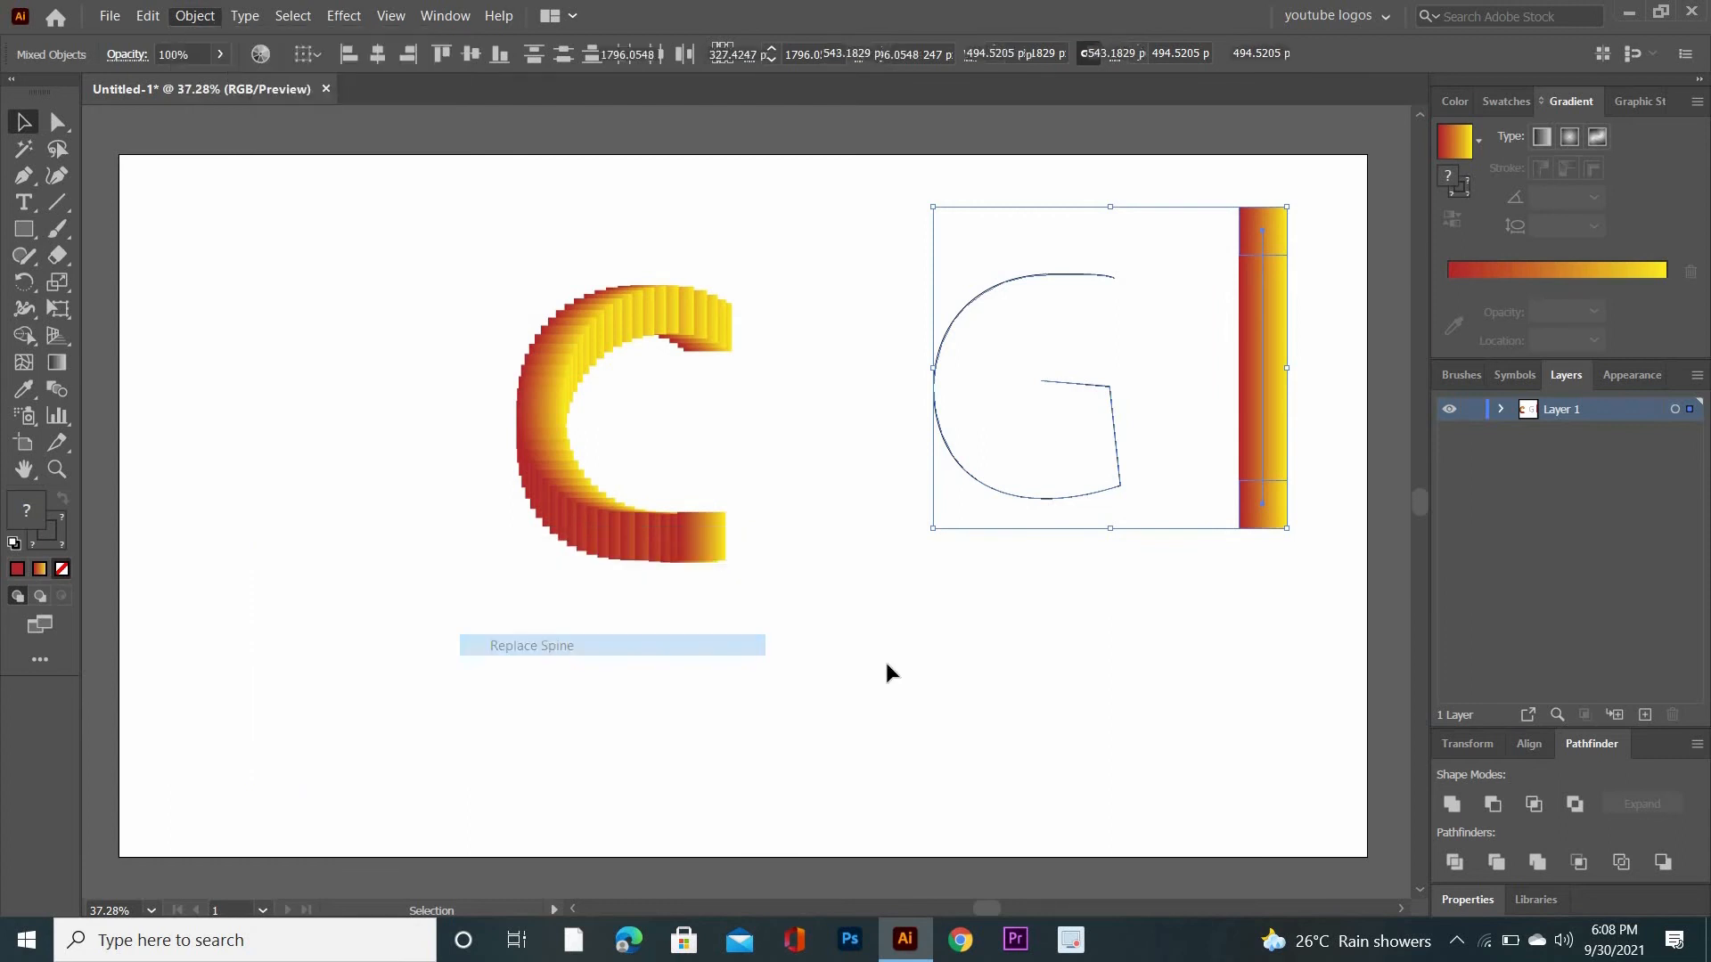
- Move the blended G down and left so it sits close beside the C
{"action": "left_click", "coordinate": [12, 127]}
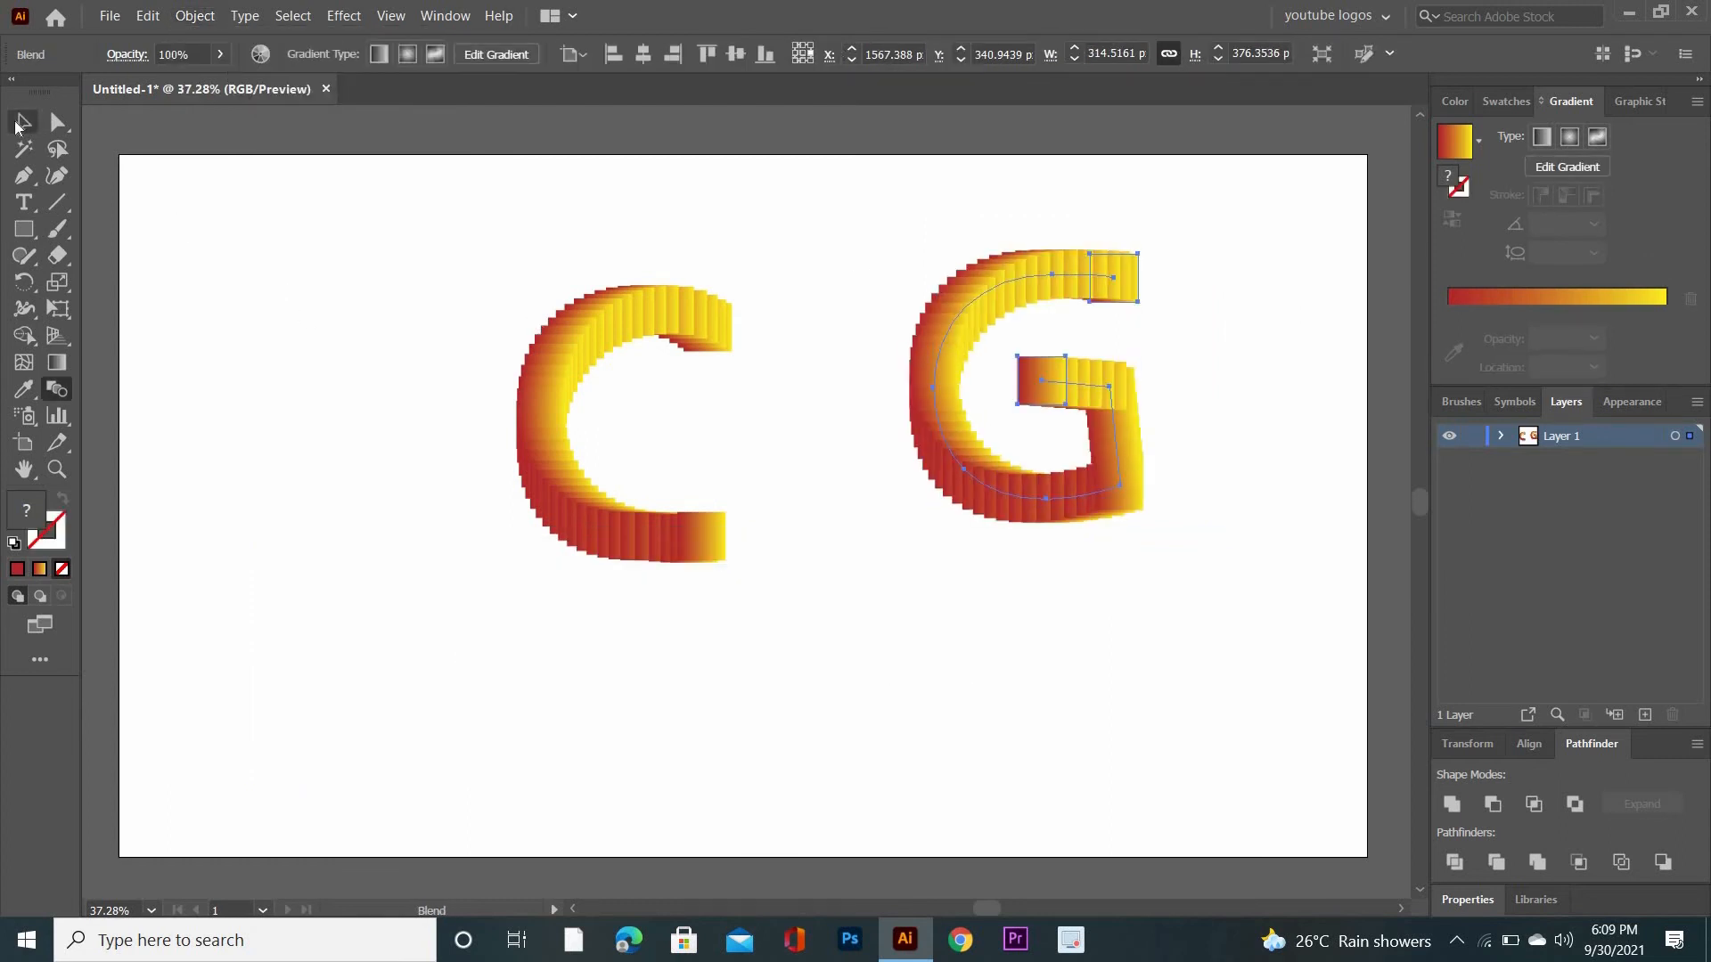
{"action": "left_click_drag", "start_coordinate": [892, 216], "coordinate": [1209, 583]}
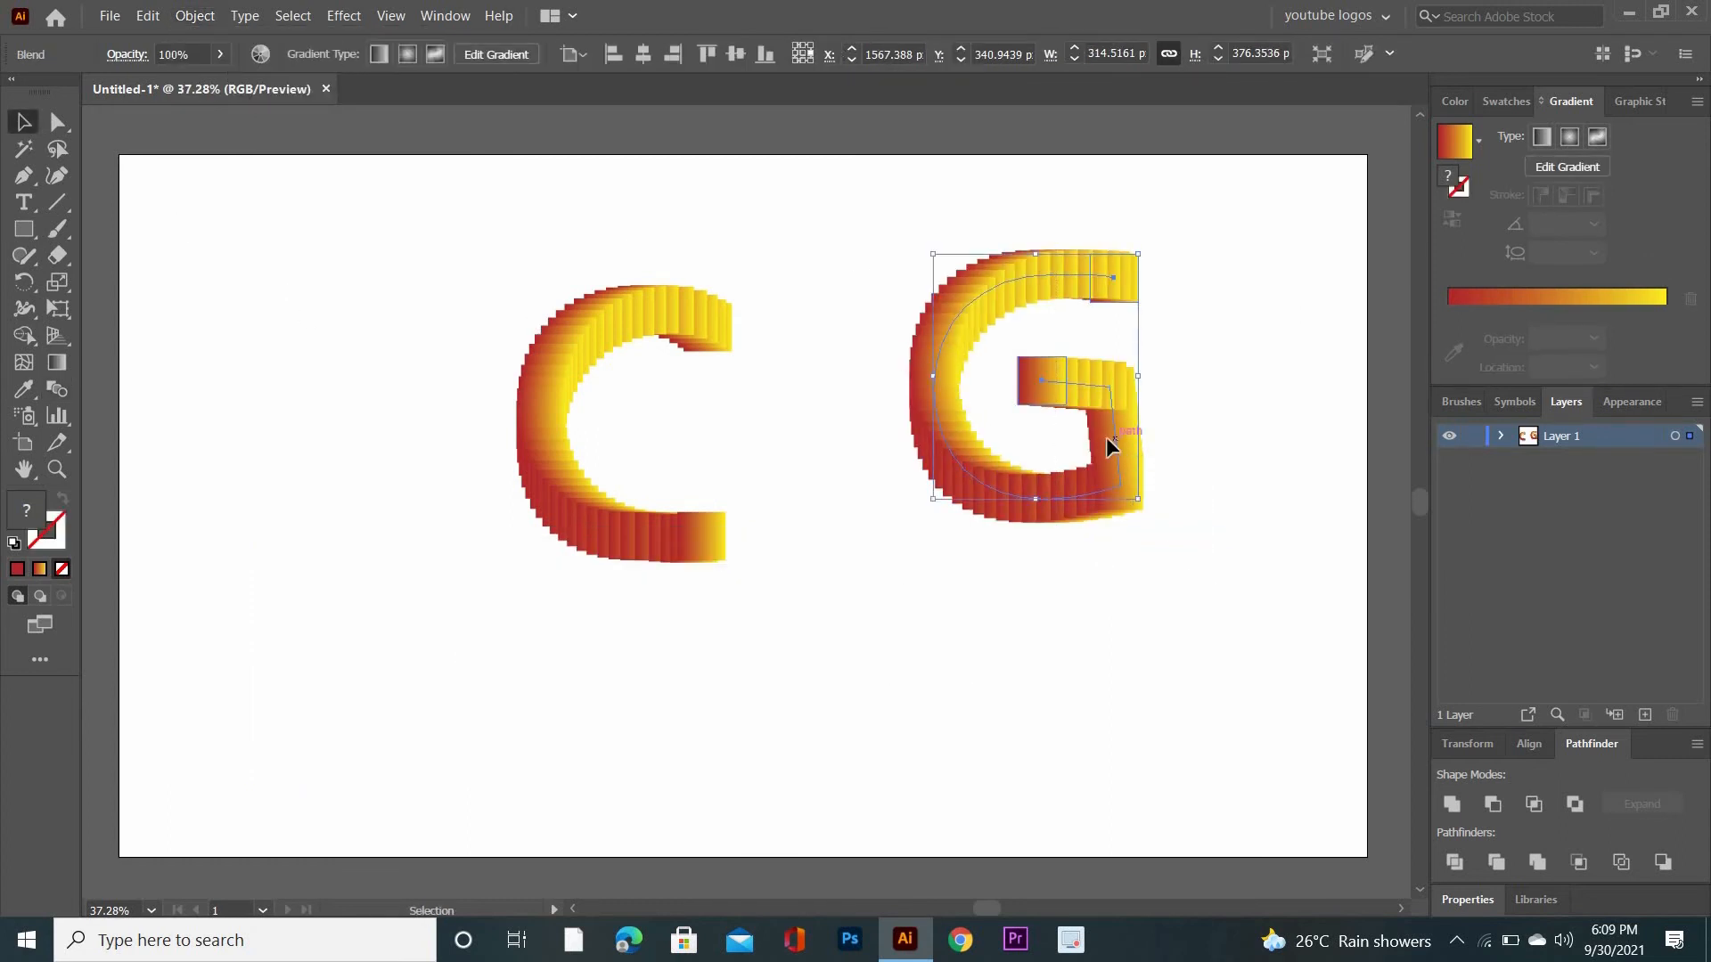
{"action": "left_click_drag", "start_coordinate": [1105, 436], "coordinate": [1003, 501]}
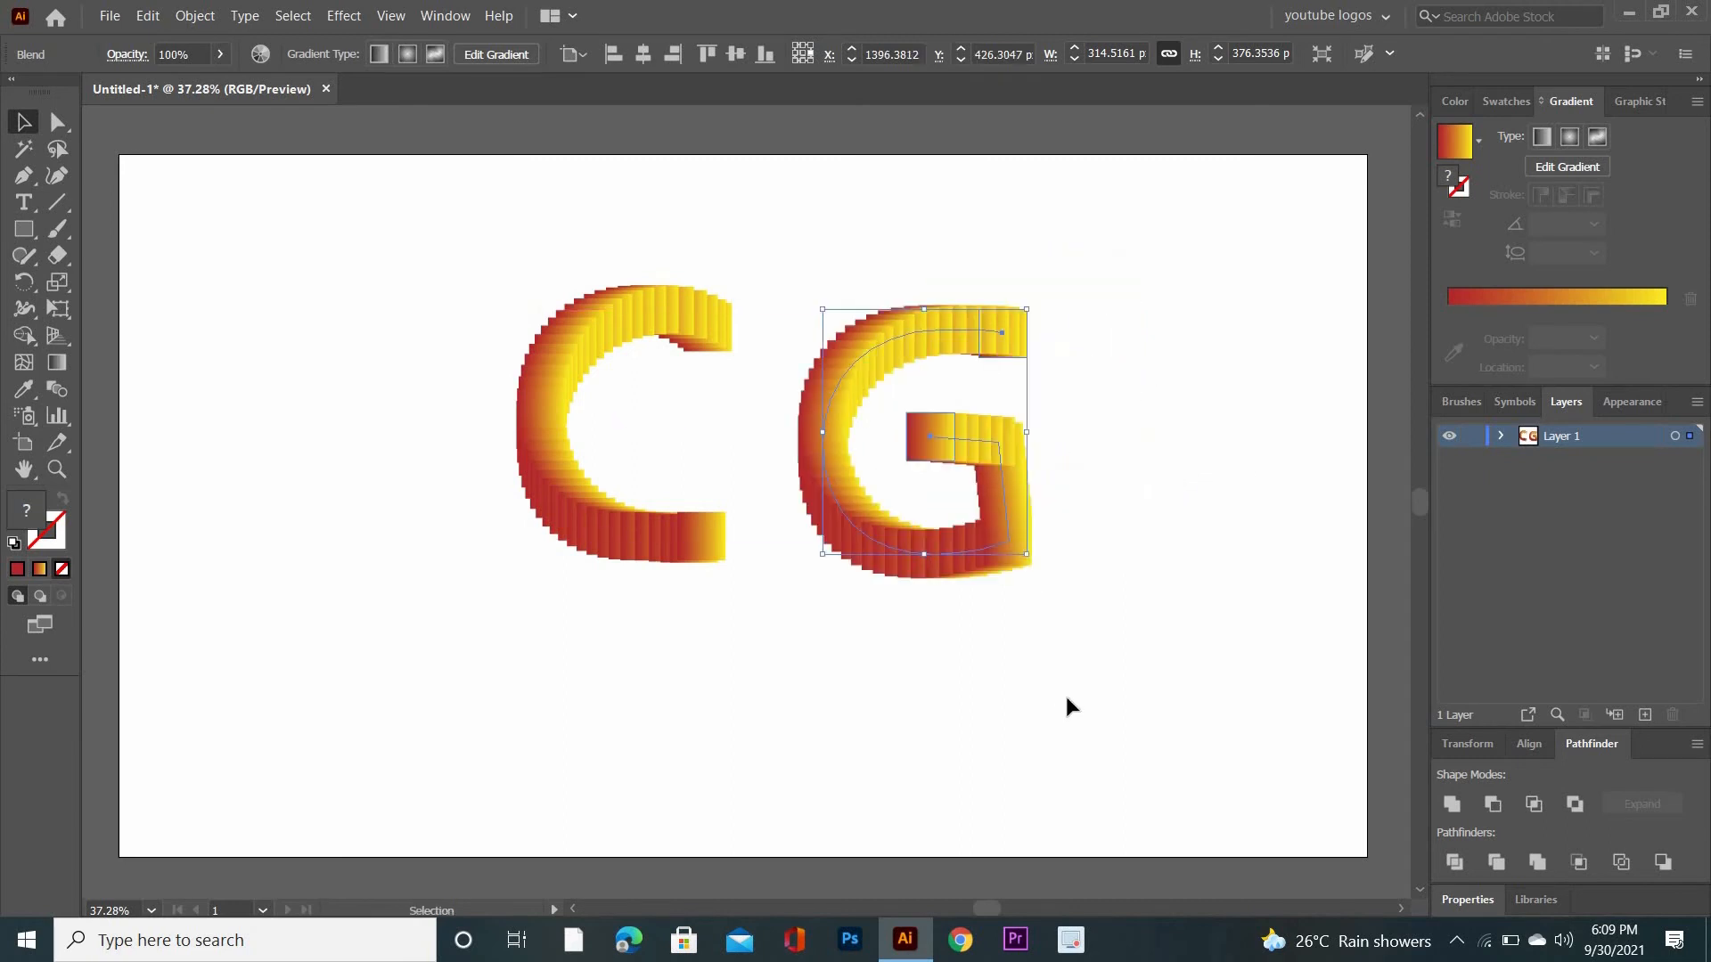
{"action": "left_click", "coordinate": [1068, 704]}
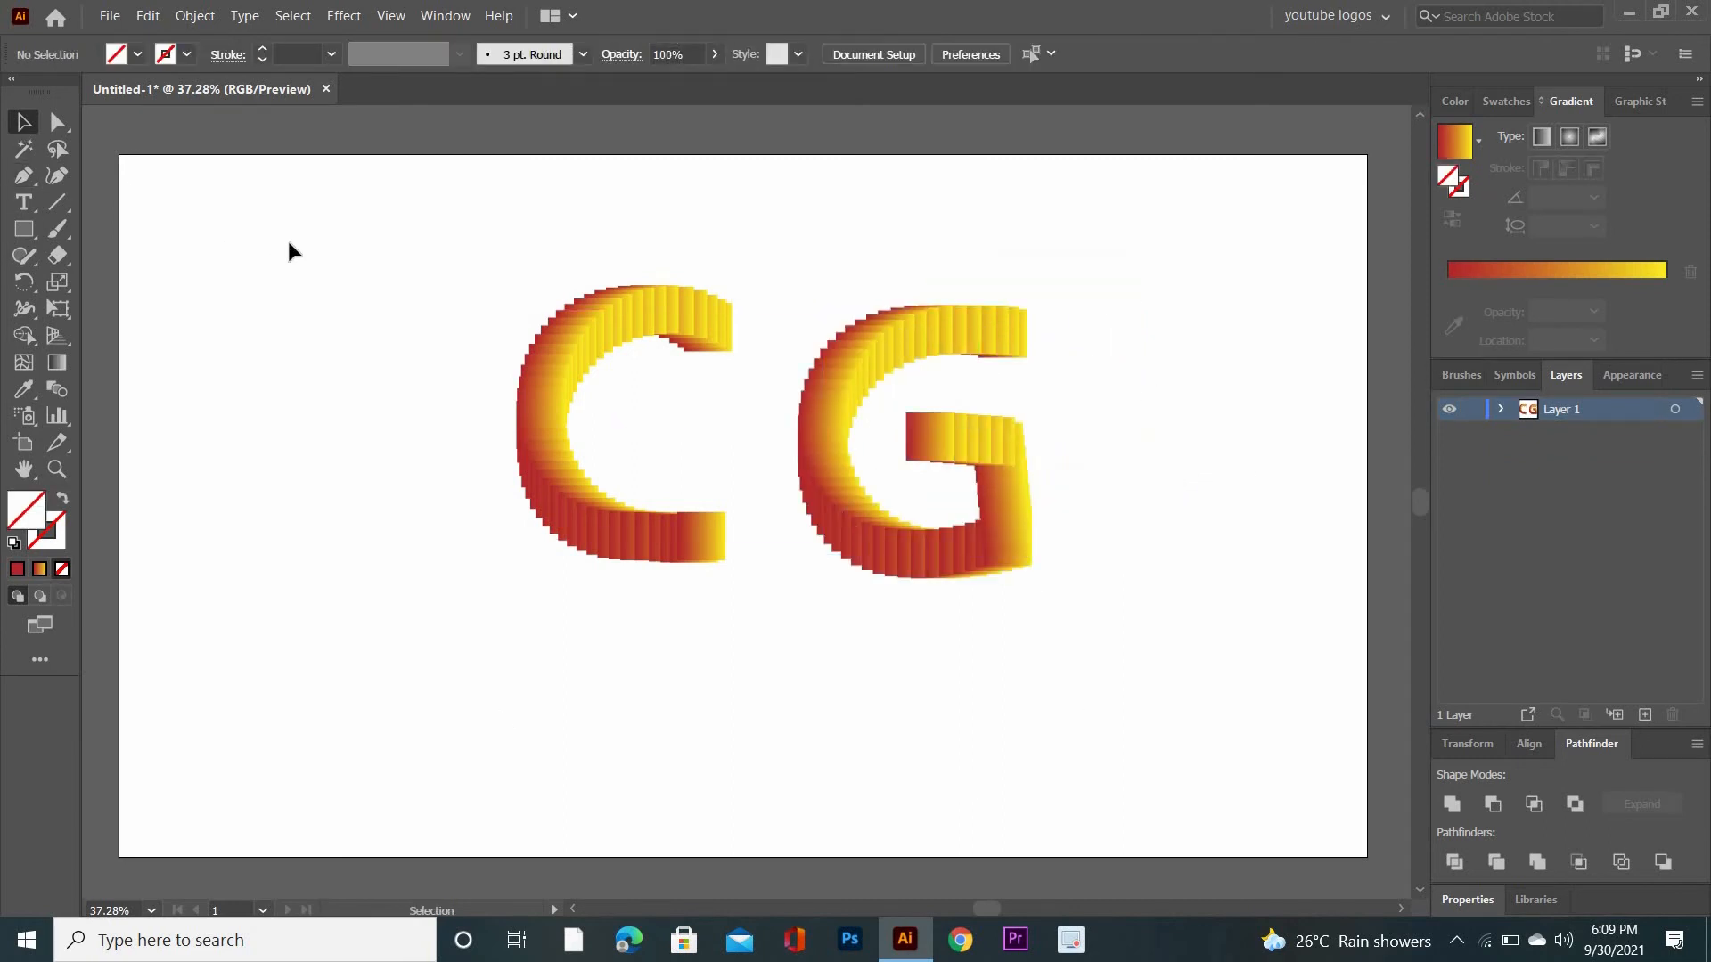
- Apply a Roughen effect to the blended C with relative size 16%, detail 18/in and smooth points
{"action": "left_click_drag", "start_coordinate": [289, 243], "coordinate": [1118, 655]}
{"action": "left_click", "coordinate": [374, 346]}
{"action": "left_click", "coordinate": [698, 514]}
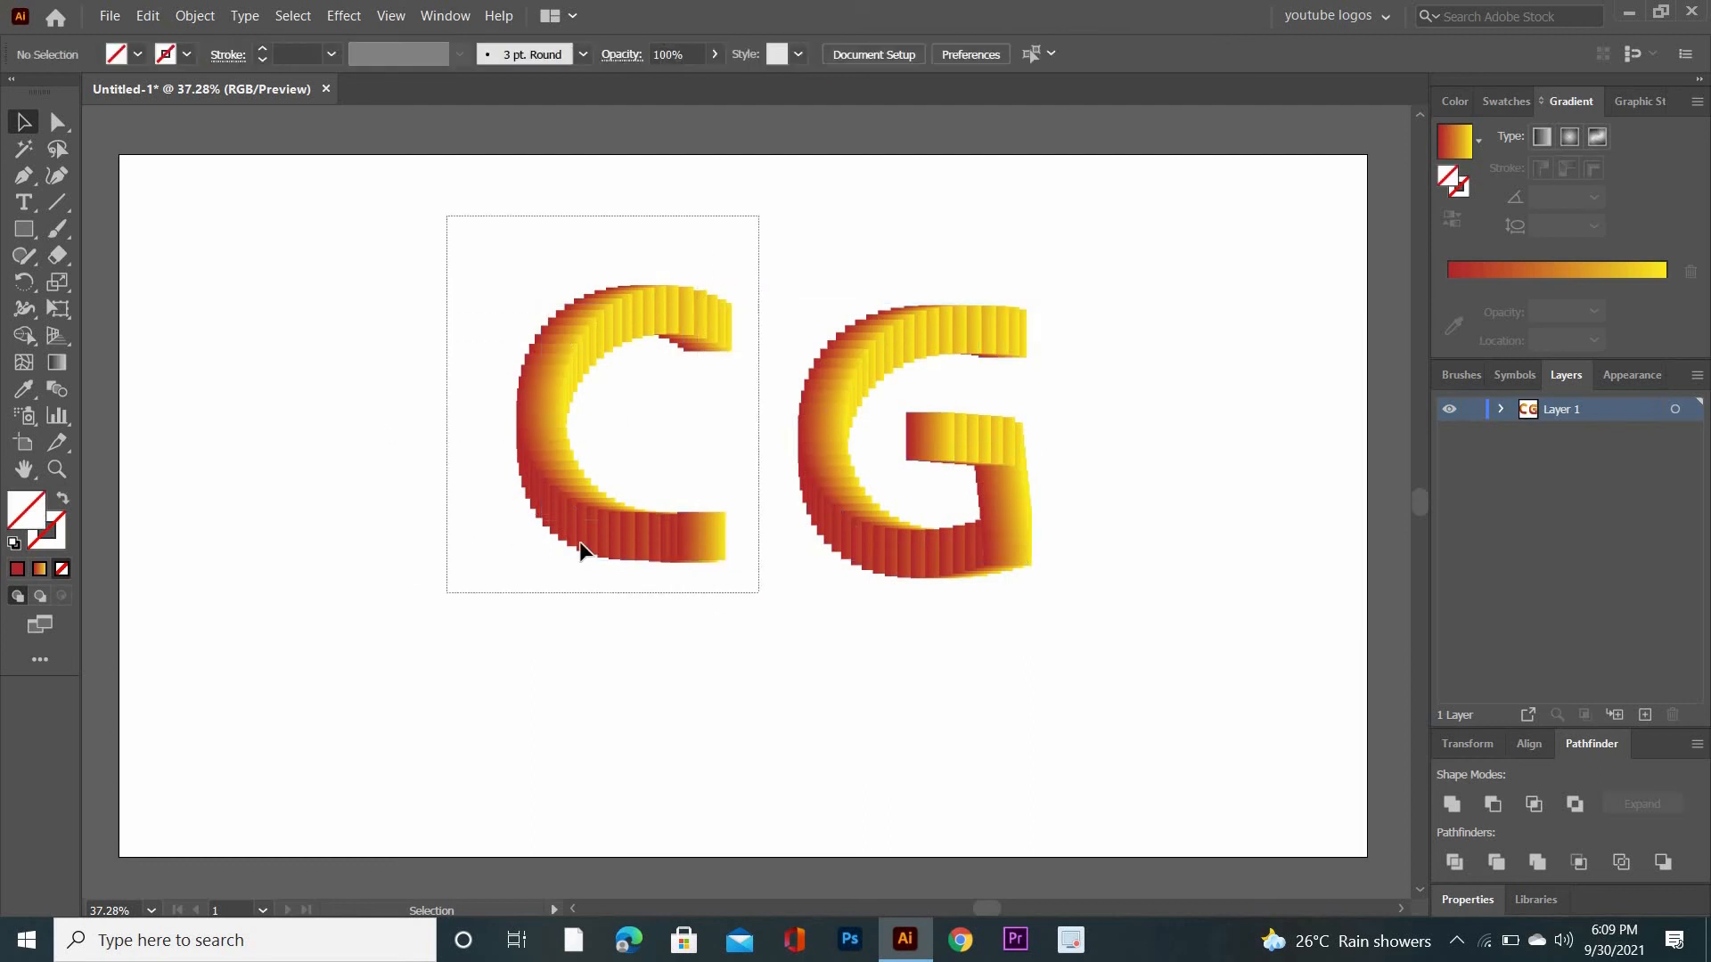
{"action": "left_click", "coordinate": [344, 18]}
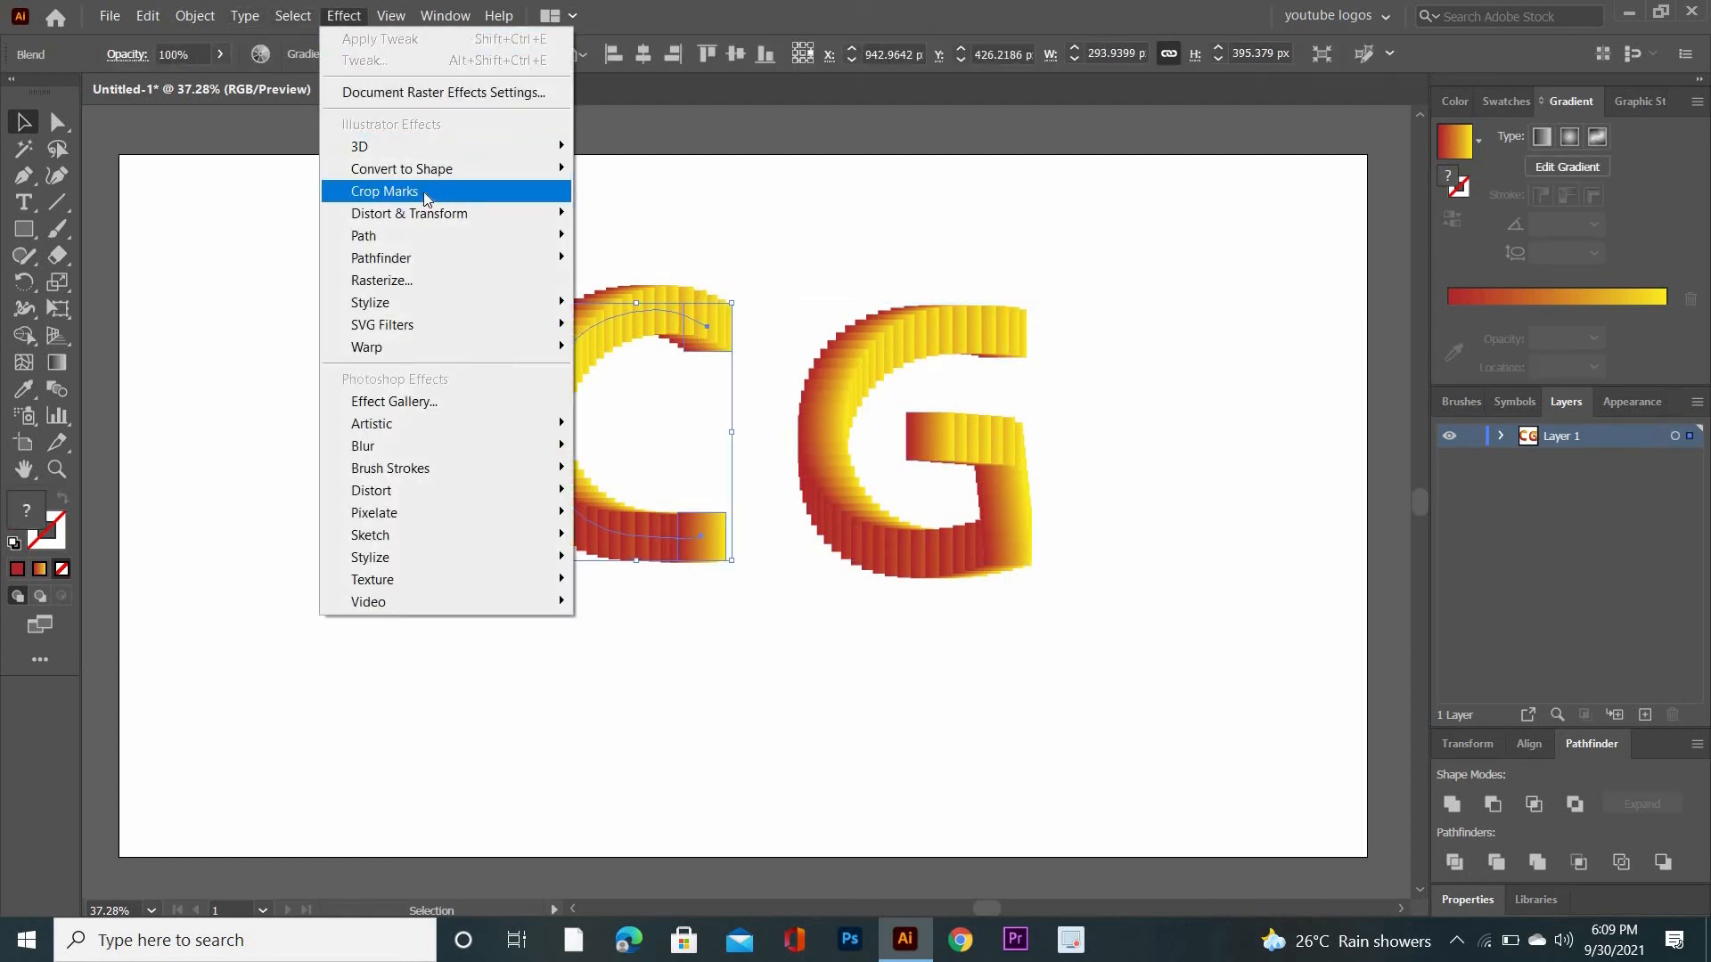
{"action": "mouse_move", "coordinate": [496, 213]}
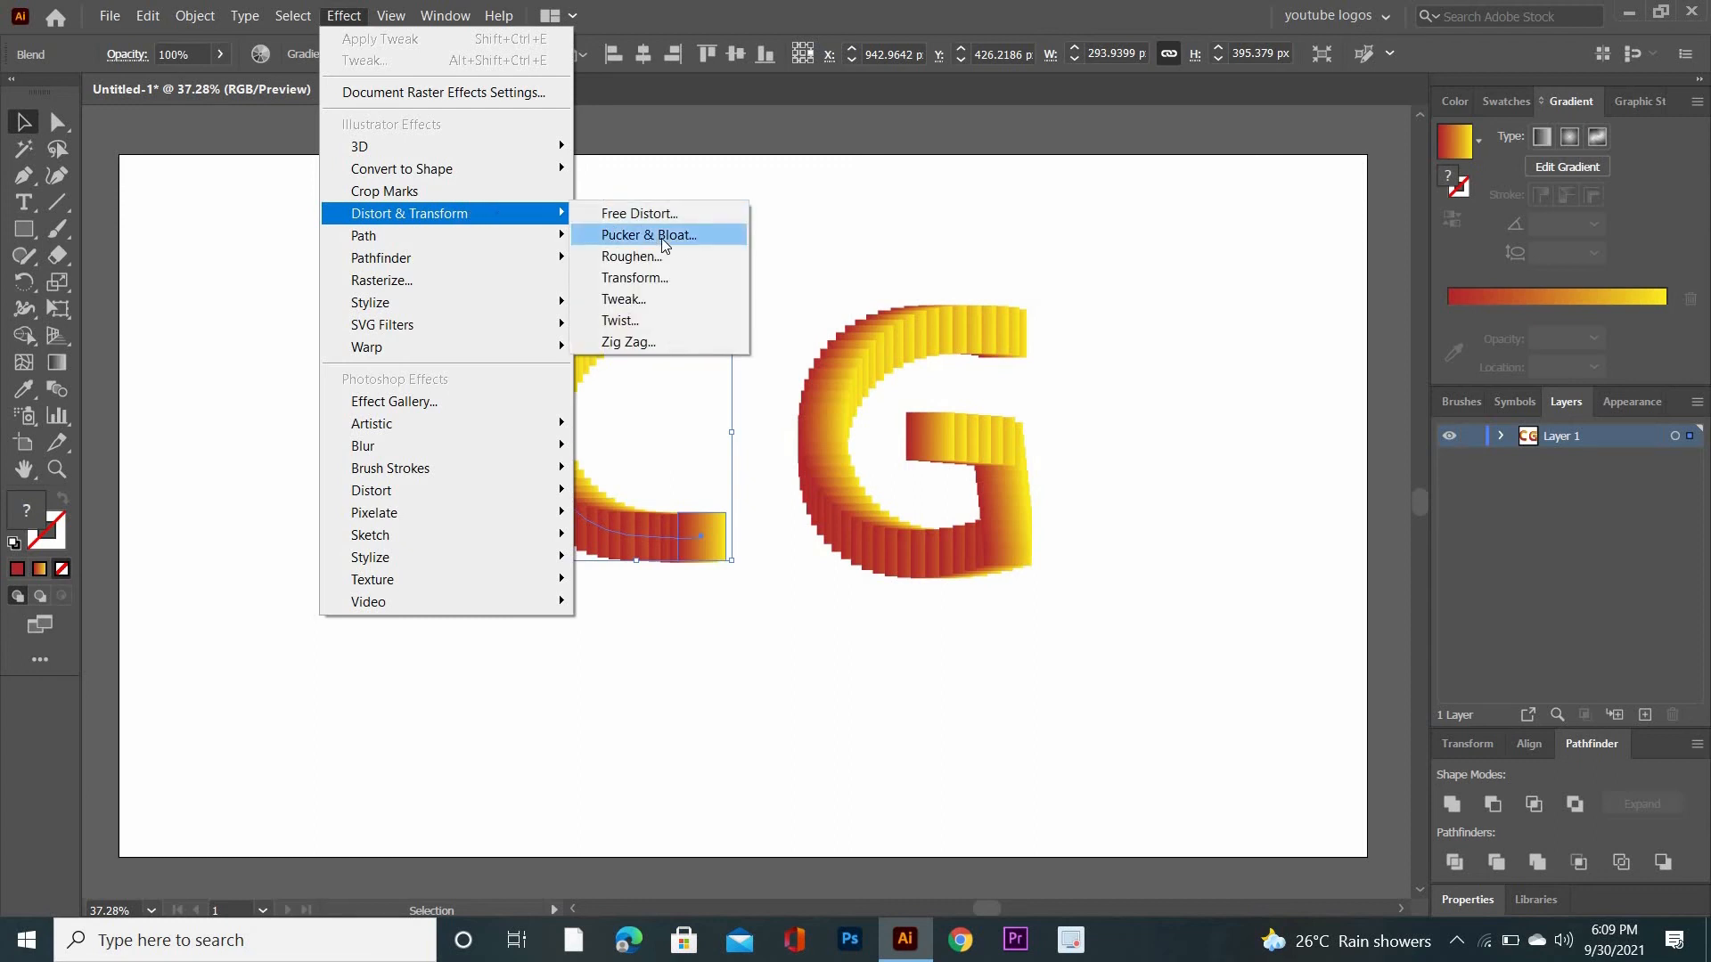
{"action": "left_click", "coordinate": [672, 253]}
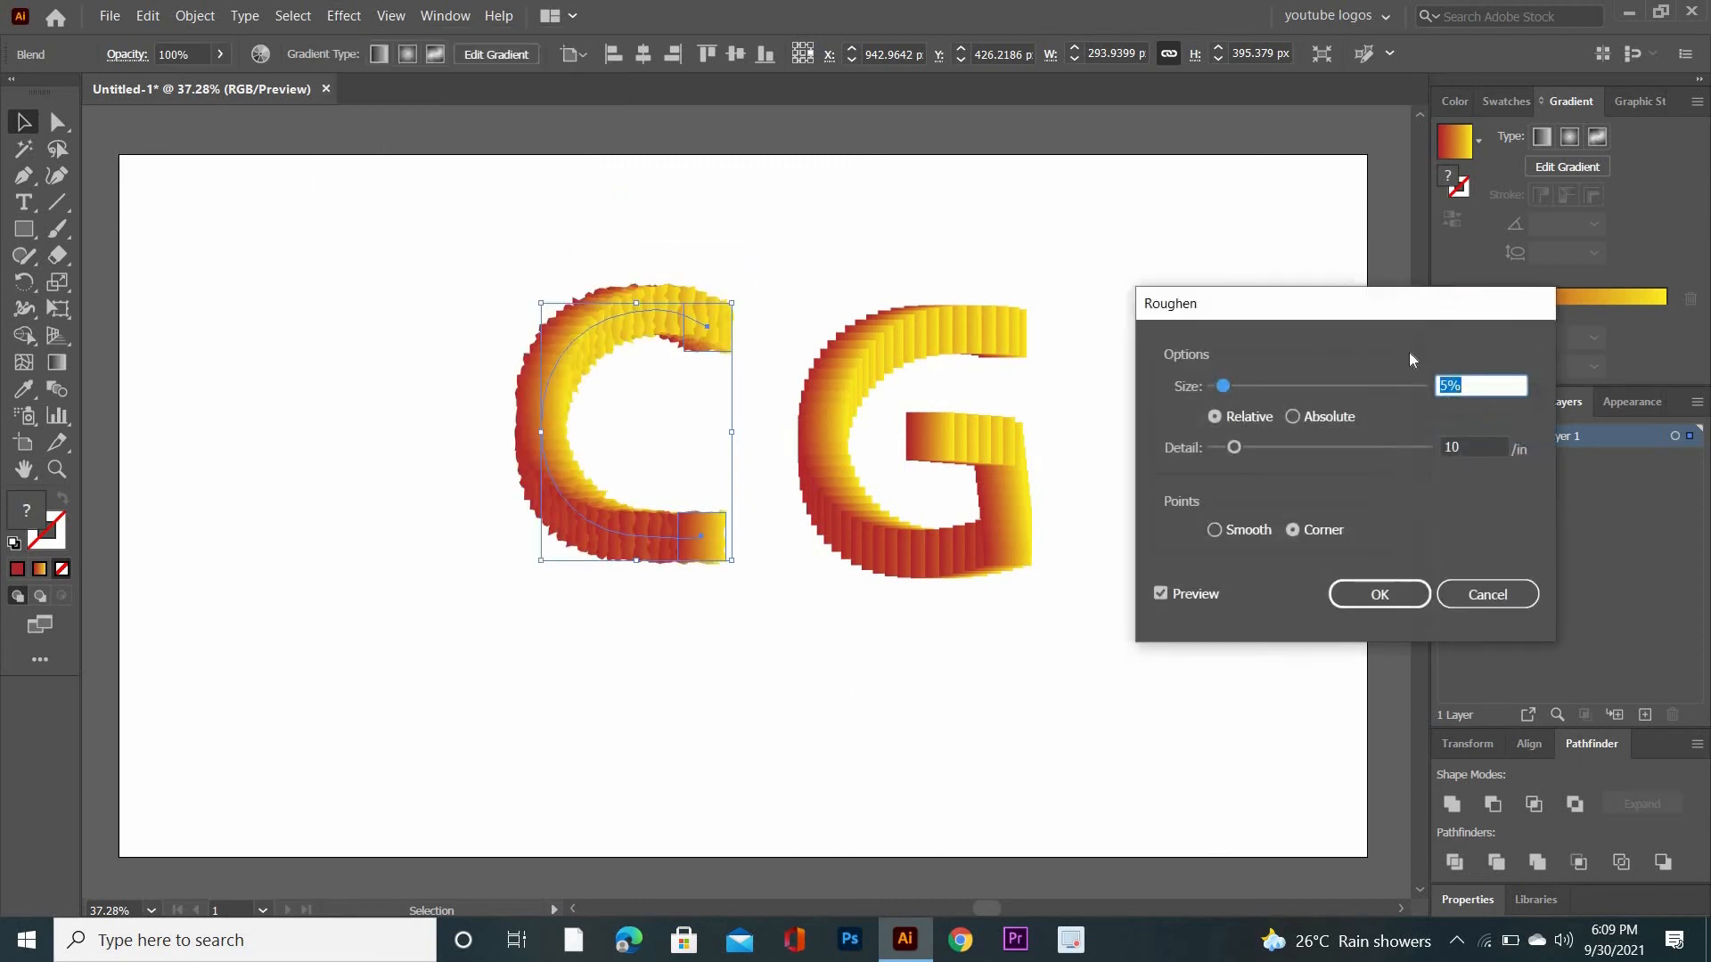
{"action": "left_click_drag", "start_coordinate": [1229, 387], "coordinate": [1248, 387]}
{"action": "left_click_drag", "start_coordinate": [1235, 447], "coordinate": [1252, 452]}
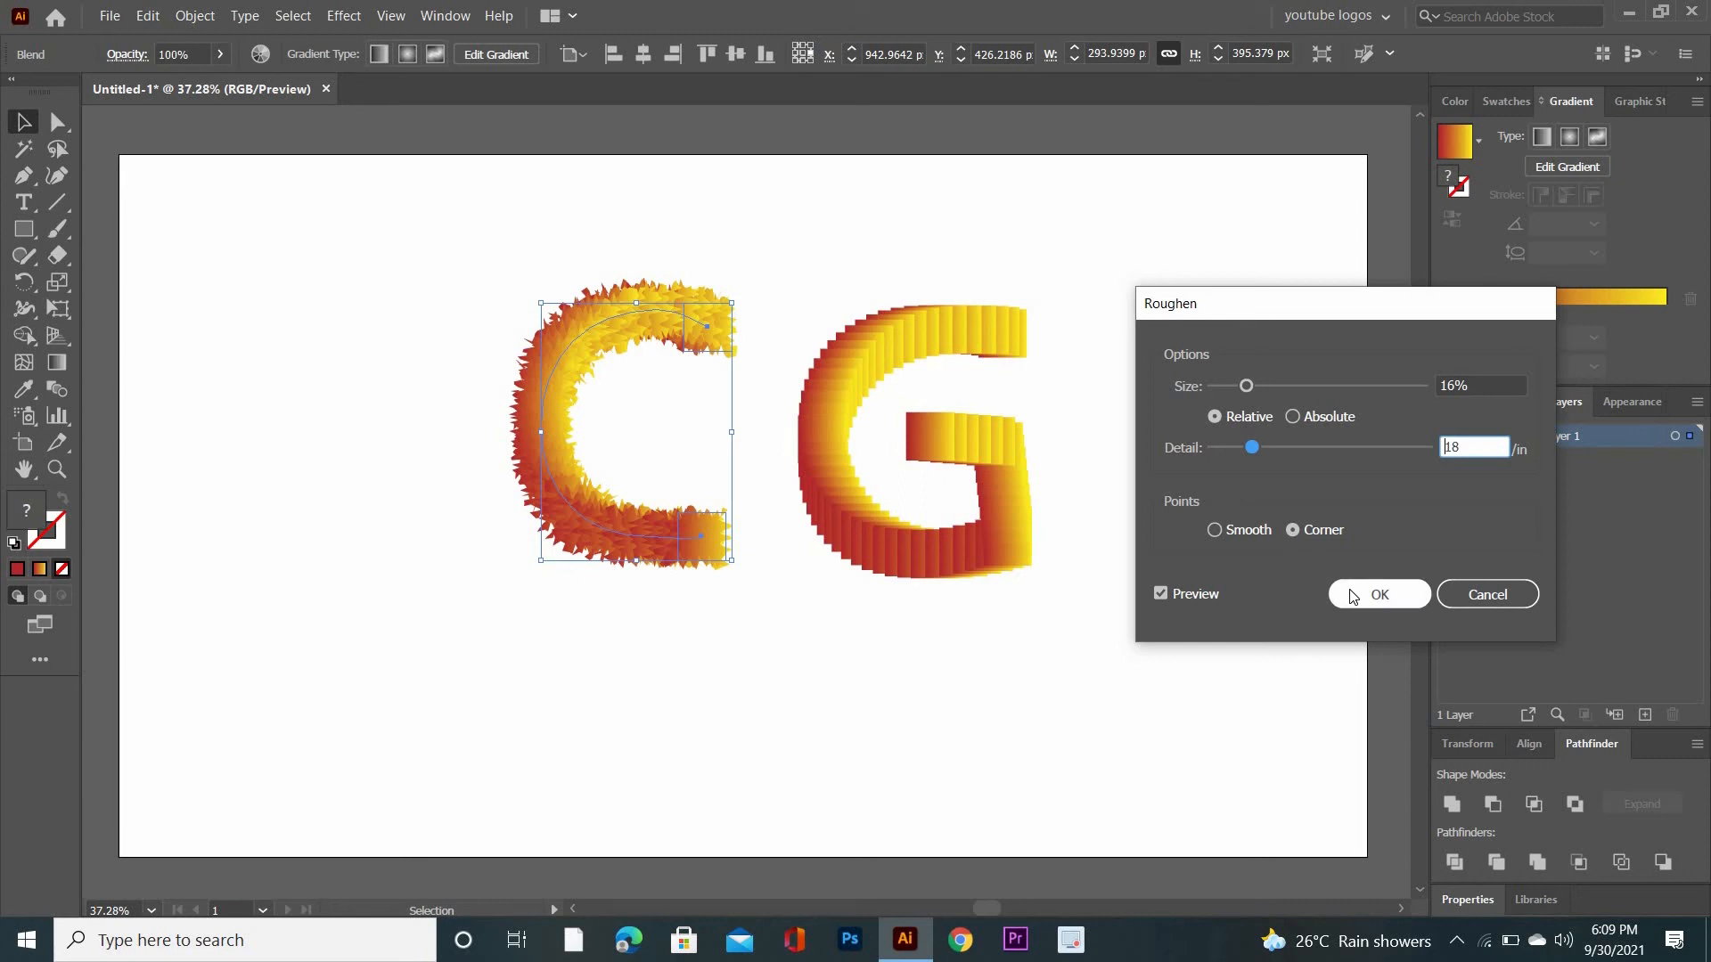
{"action": "left_click", "coordinate": [1214, 531]}
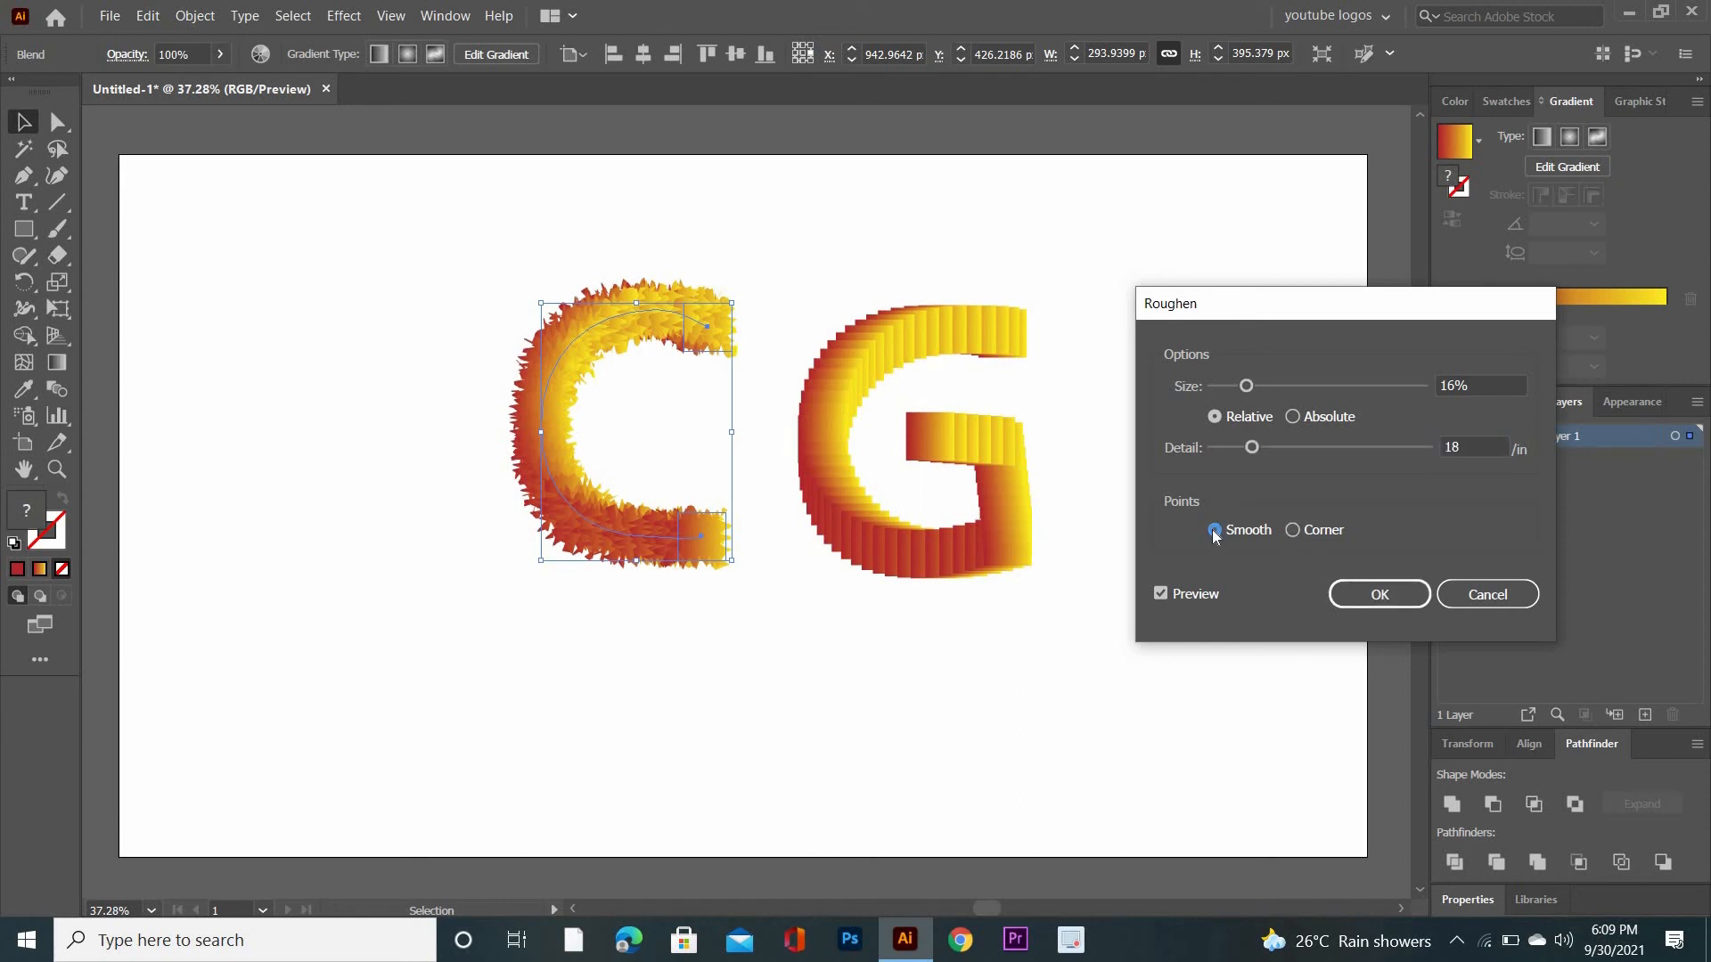
{"action": "left_click", "coordinate": [1355, 595]}
{"action": "left_click", "coordinate": [1071, 649]}
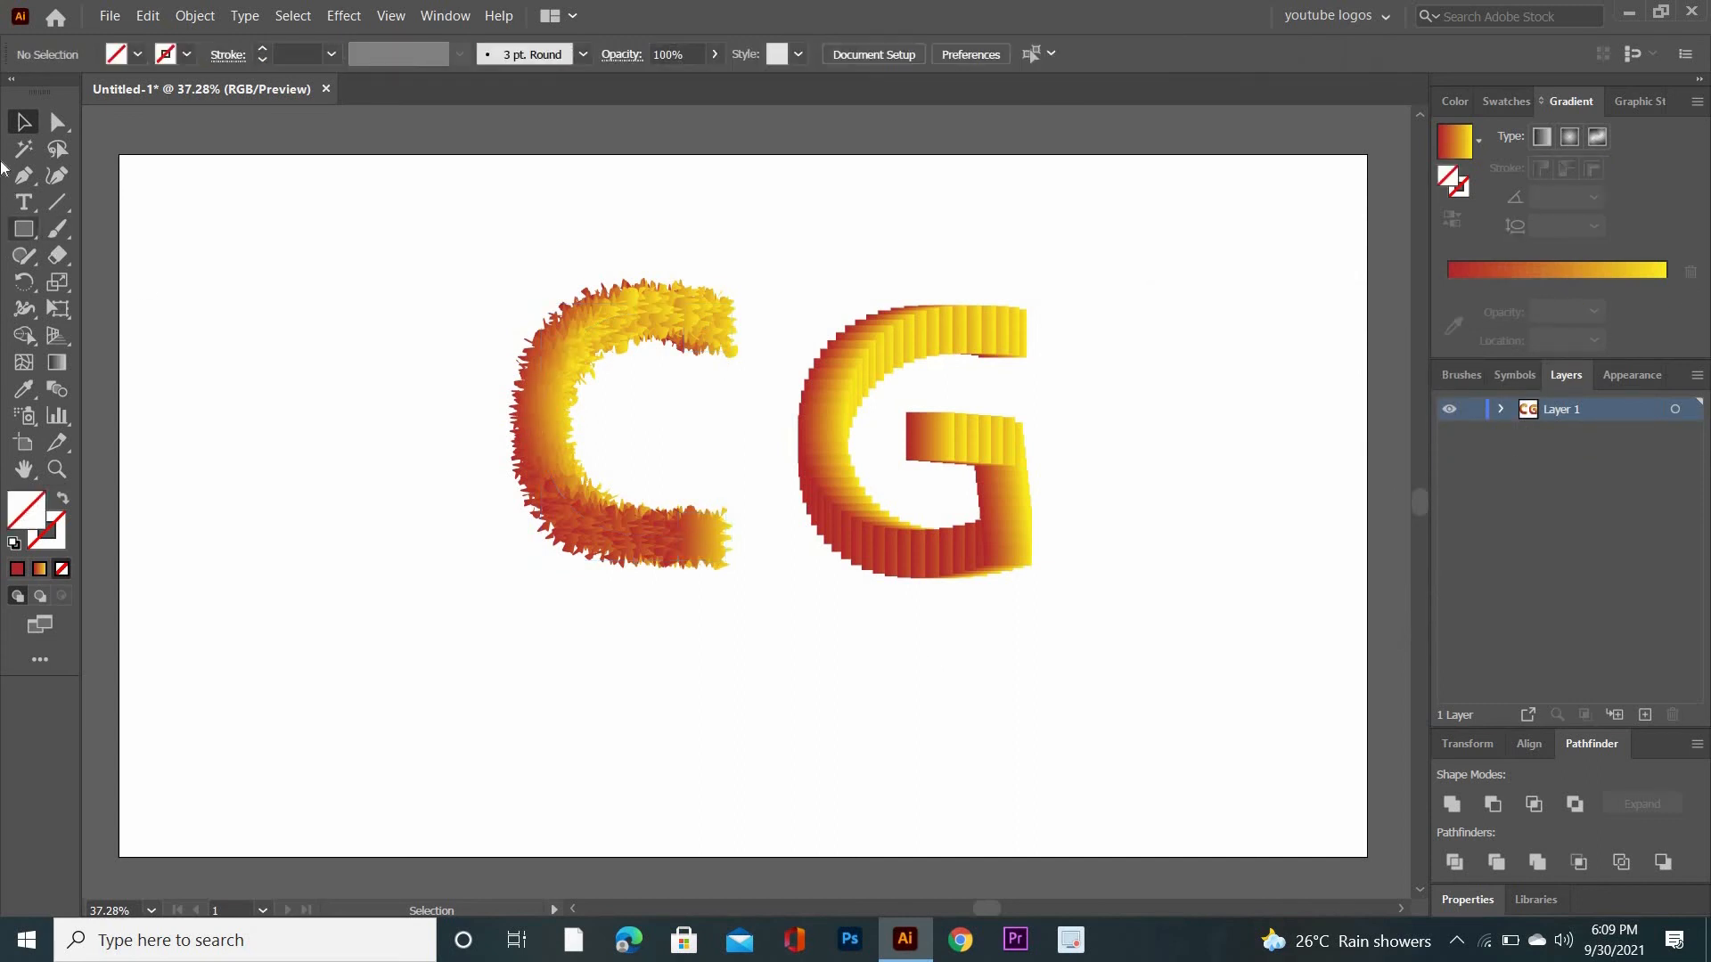
- Apply a Zig Zag effect to the blended G with absolute size 20 px, 9 ridges per segment and corner points
{"action": "left_click_drag", "start_coordinate": [826, 246], "coordinate": [1046, 592]}
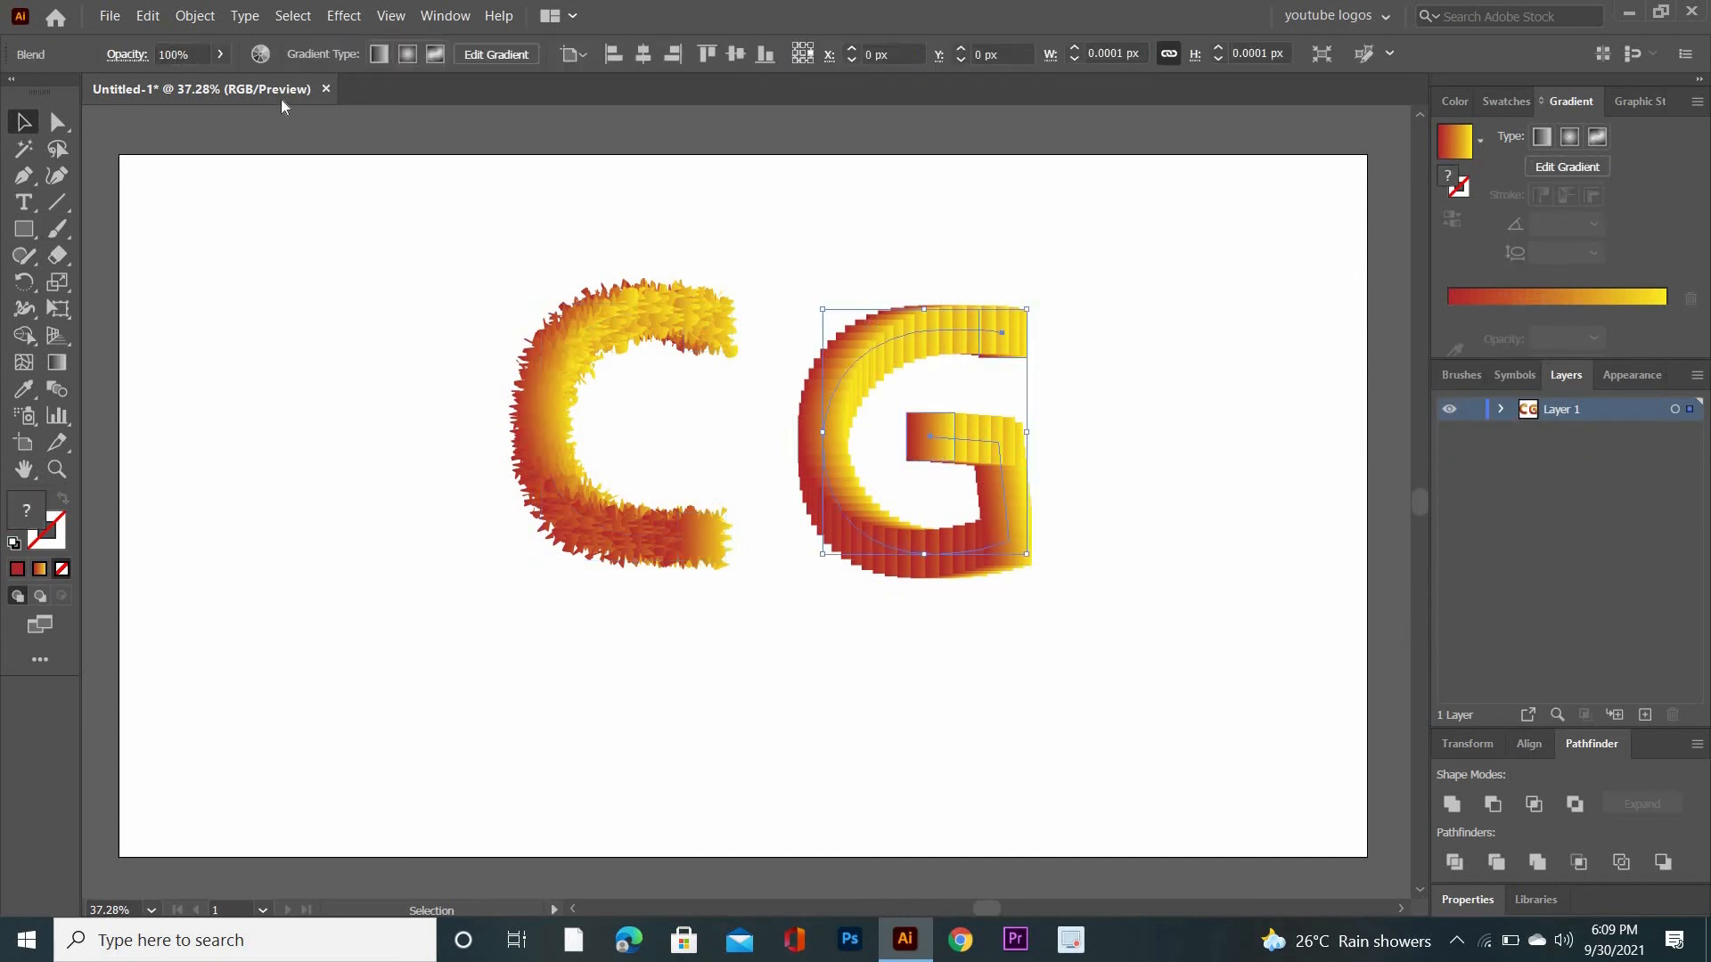
{"action": "left_click", "coordinate": [342, 16]}
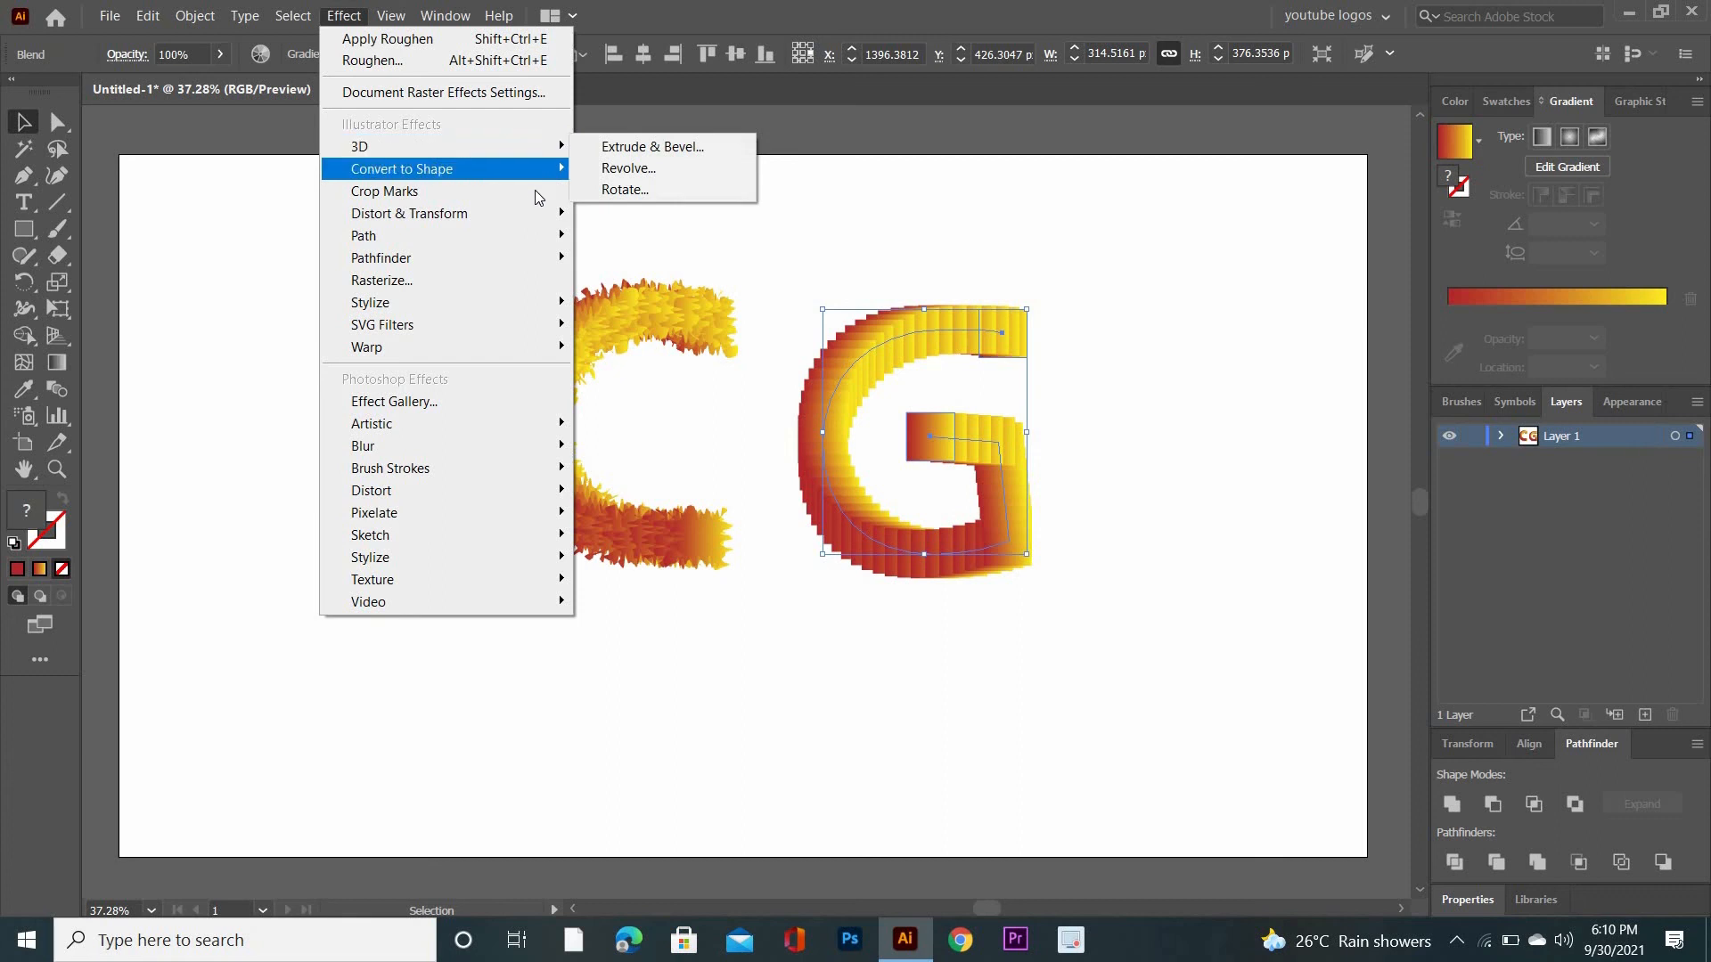
{"action": "mouse_move", "coordinate": [548, 215]}
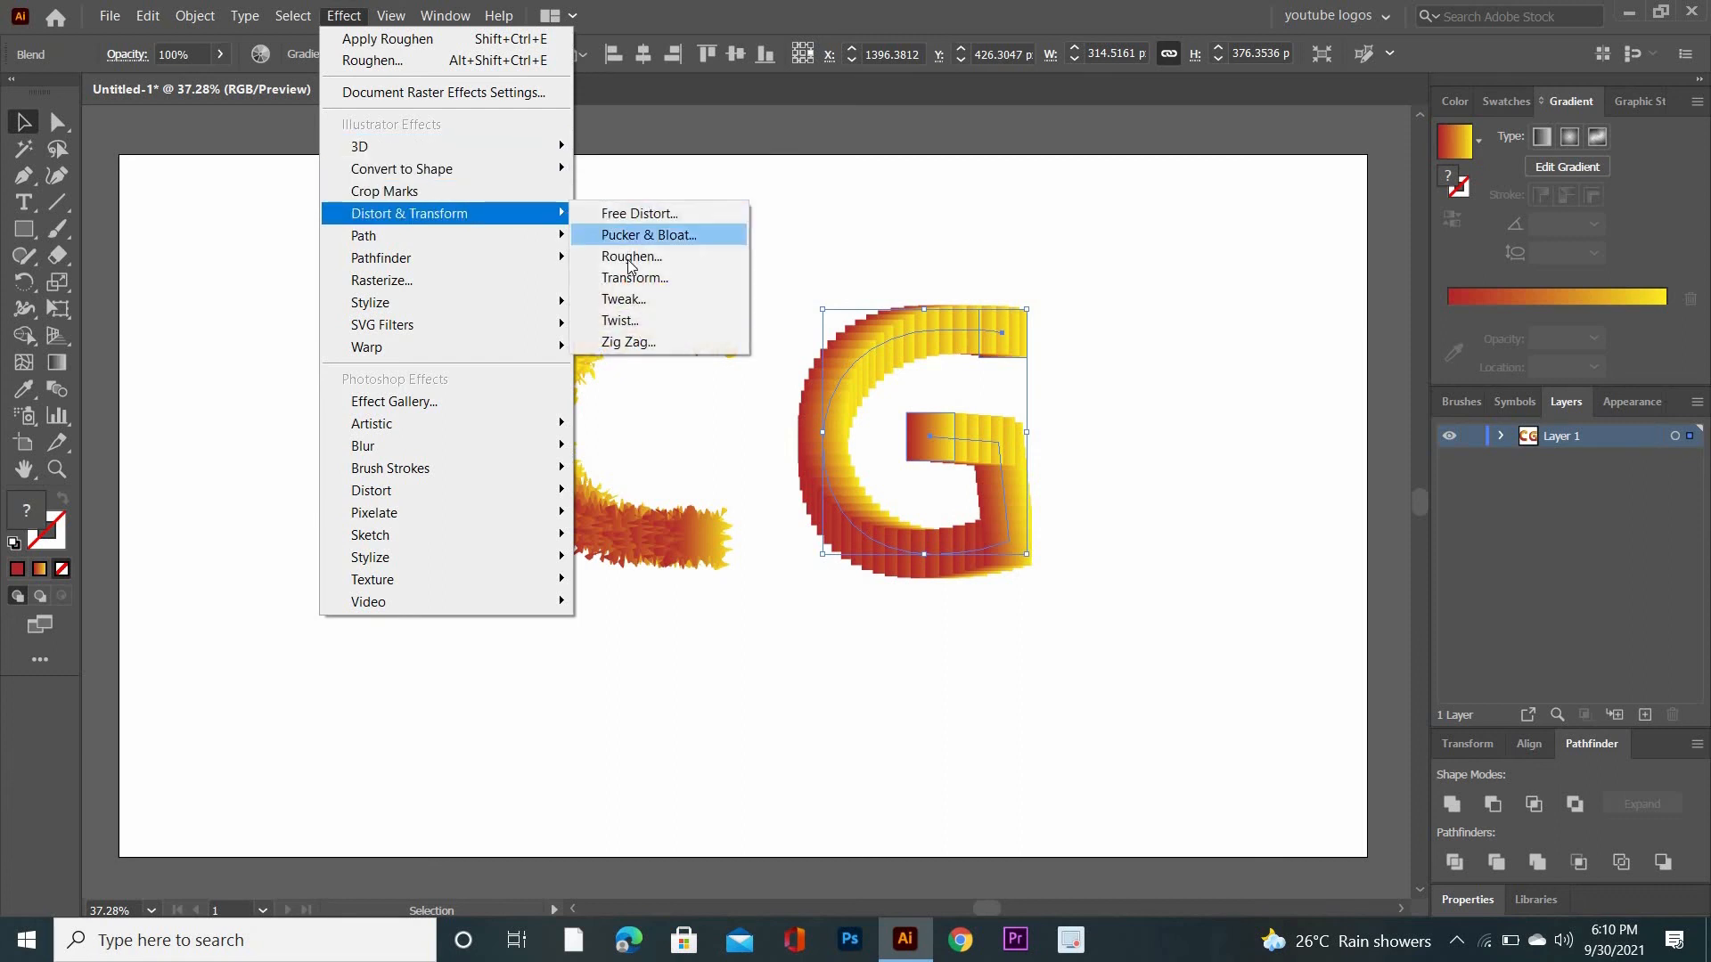
{"action": "left_click", "coordinate": [628, 344]}
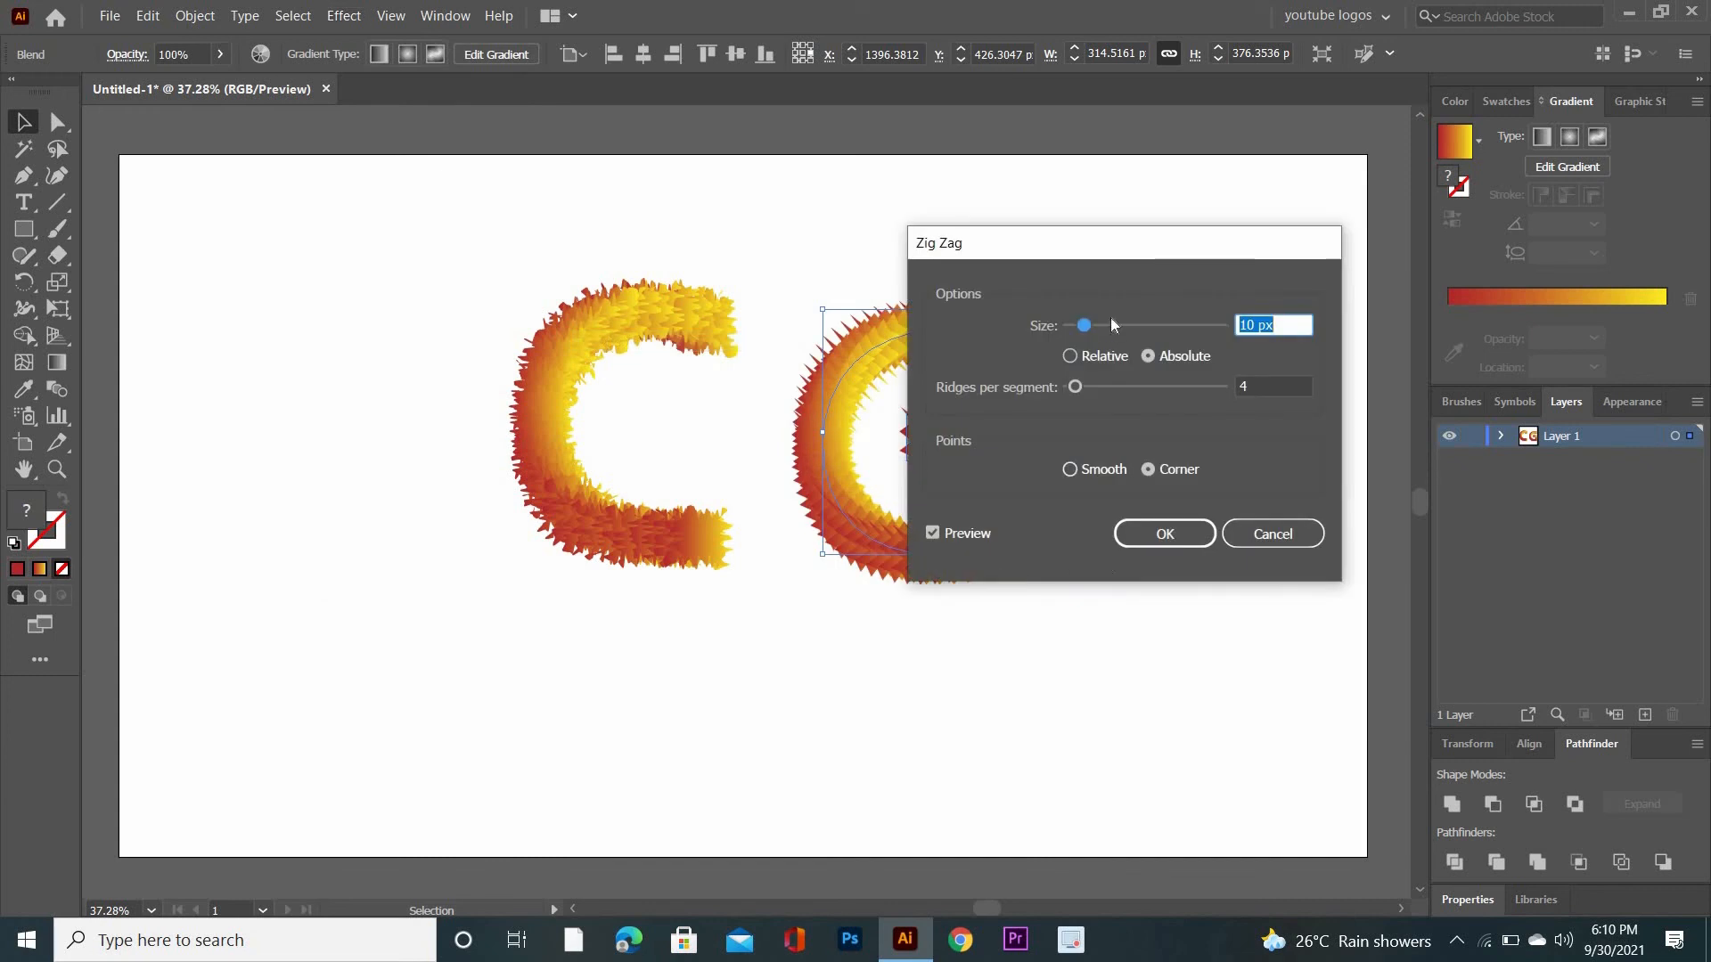
{"action": "left_click_drag", "start_coordinate": [1136, 249], "coordinate": [1294, 235]}
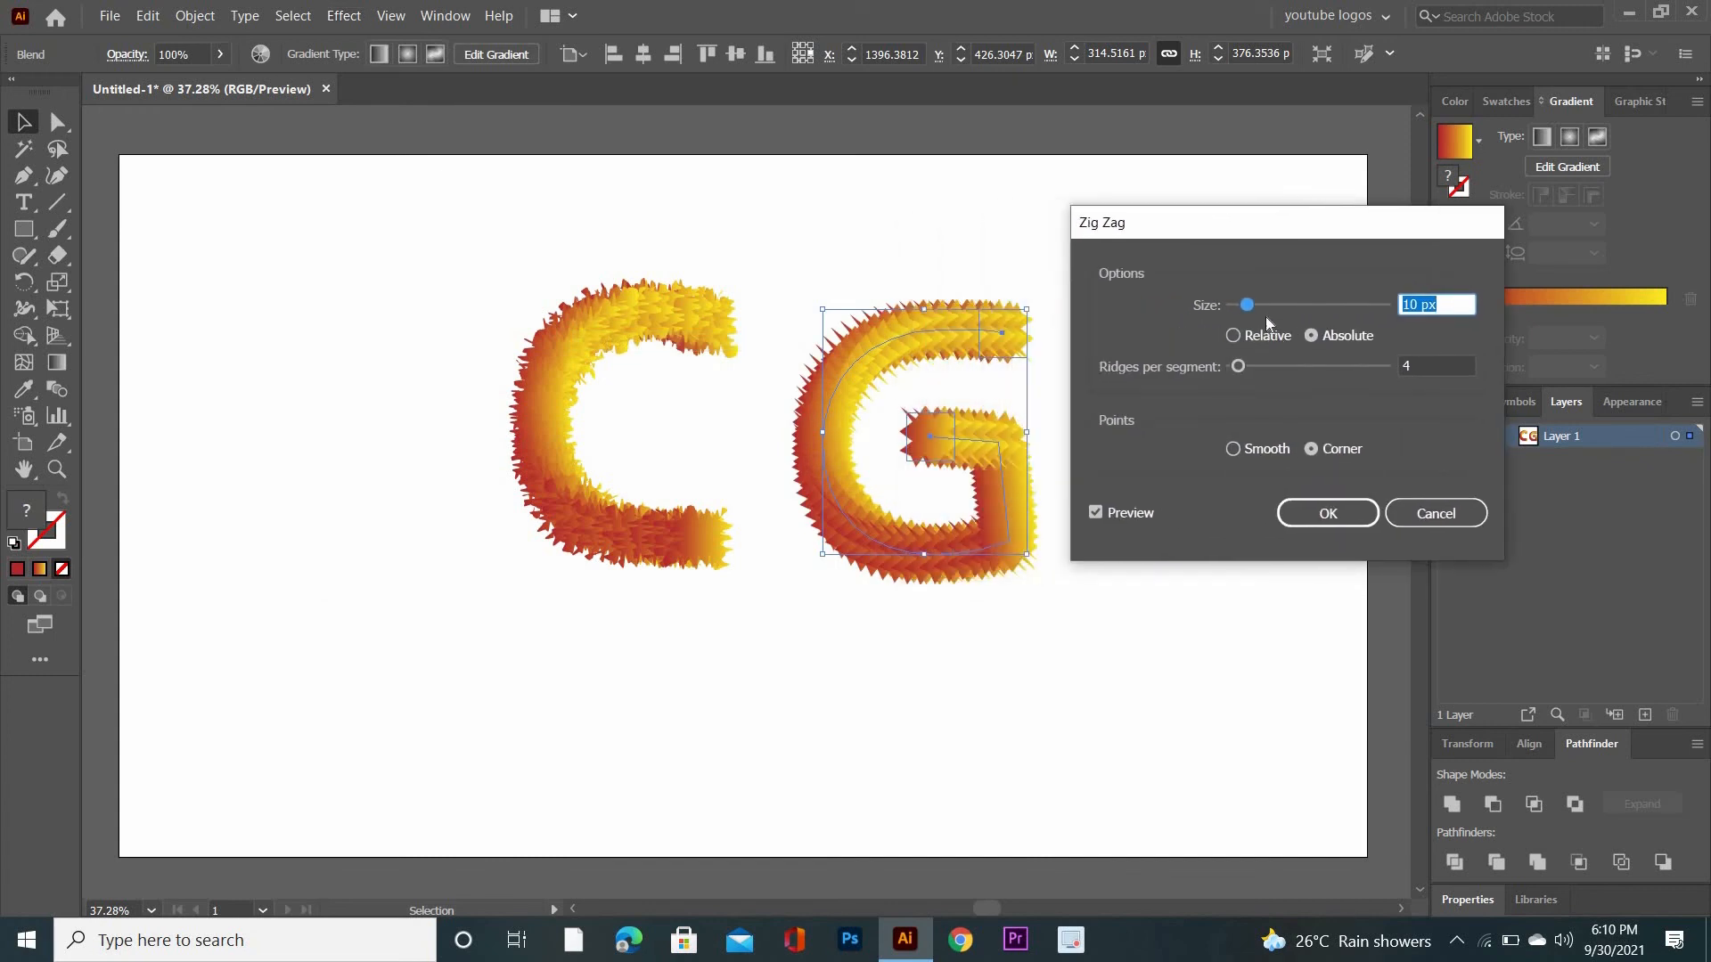
{"action": "left_click_drag", "start_coordinate": [1247, 305], "coordinate": [1264, 305]}
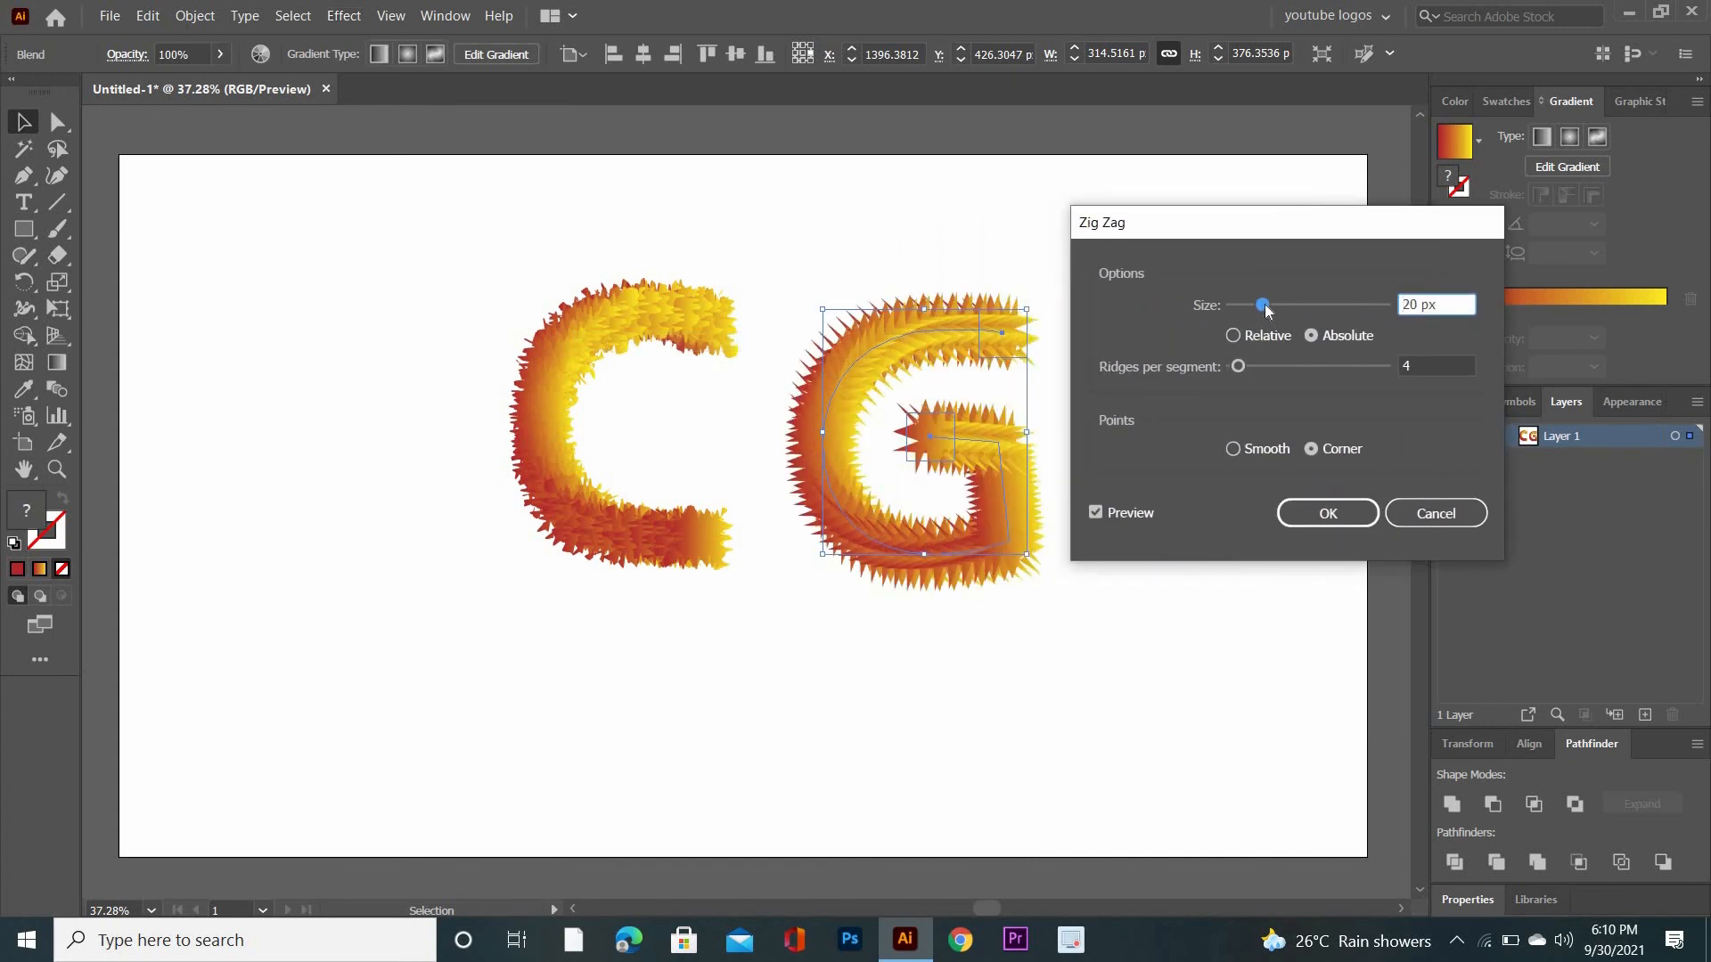
{"action": "left_click", "coordinate": [1238, 368]}
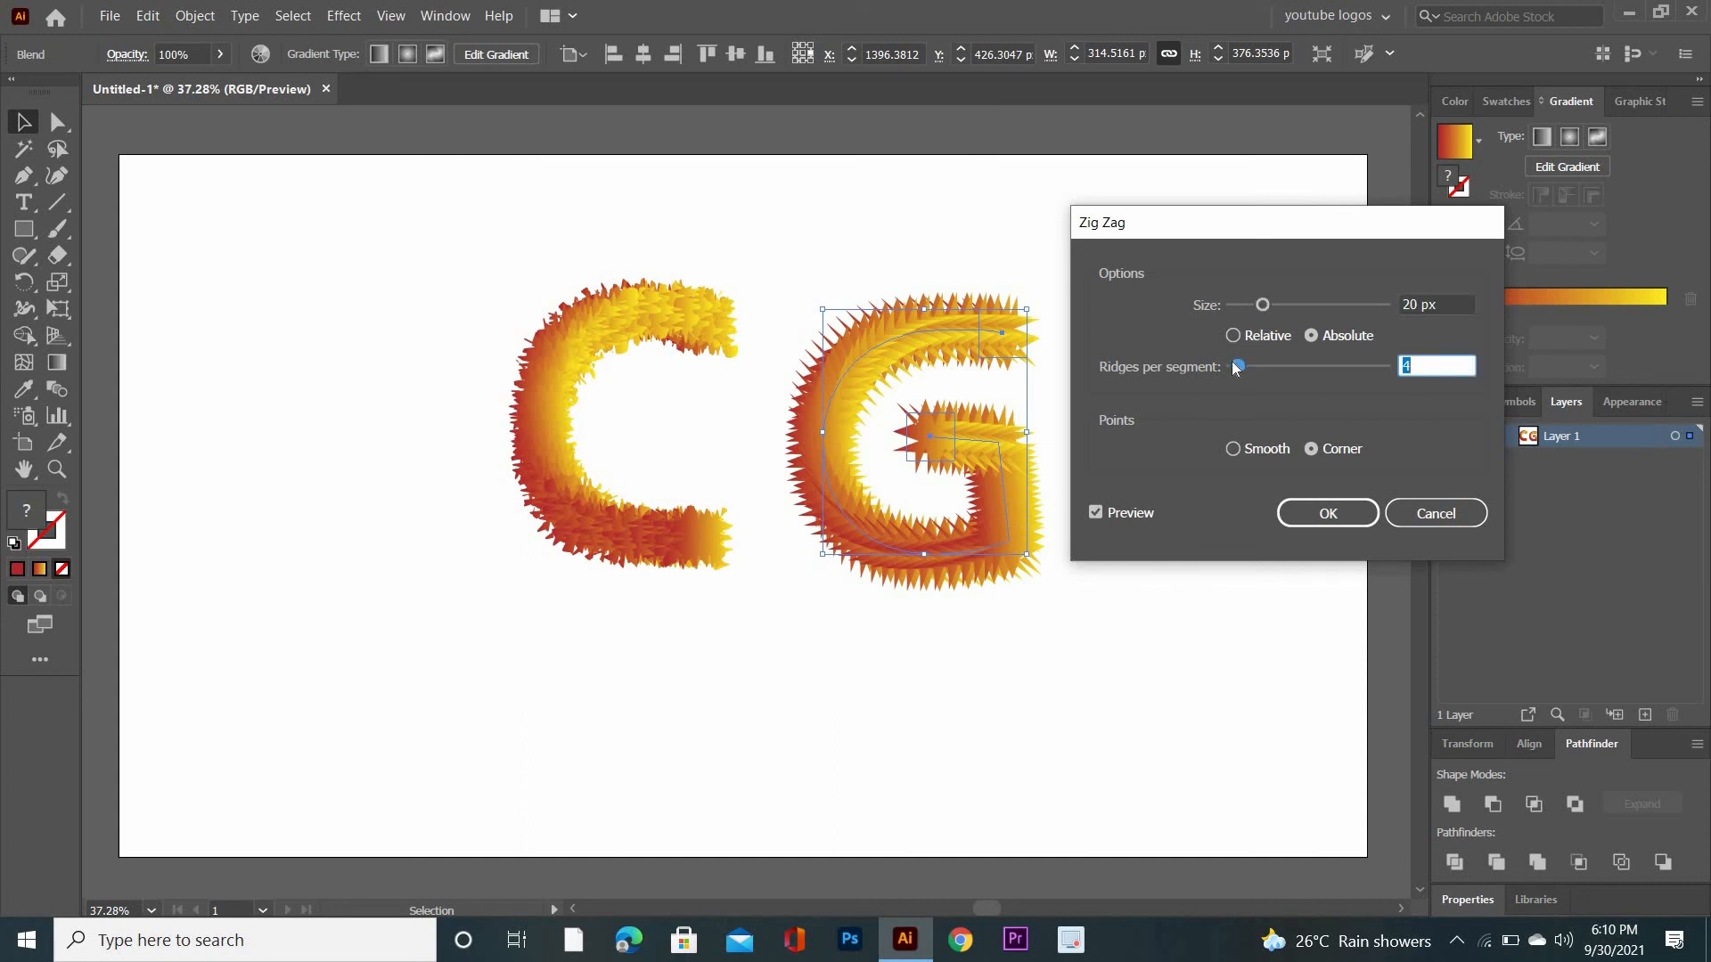
{"action": "left_click_drag", "start_coordinate": [1239, 368], "coordinate": [1246, 368]}
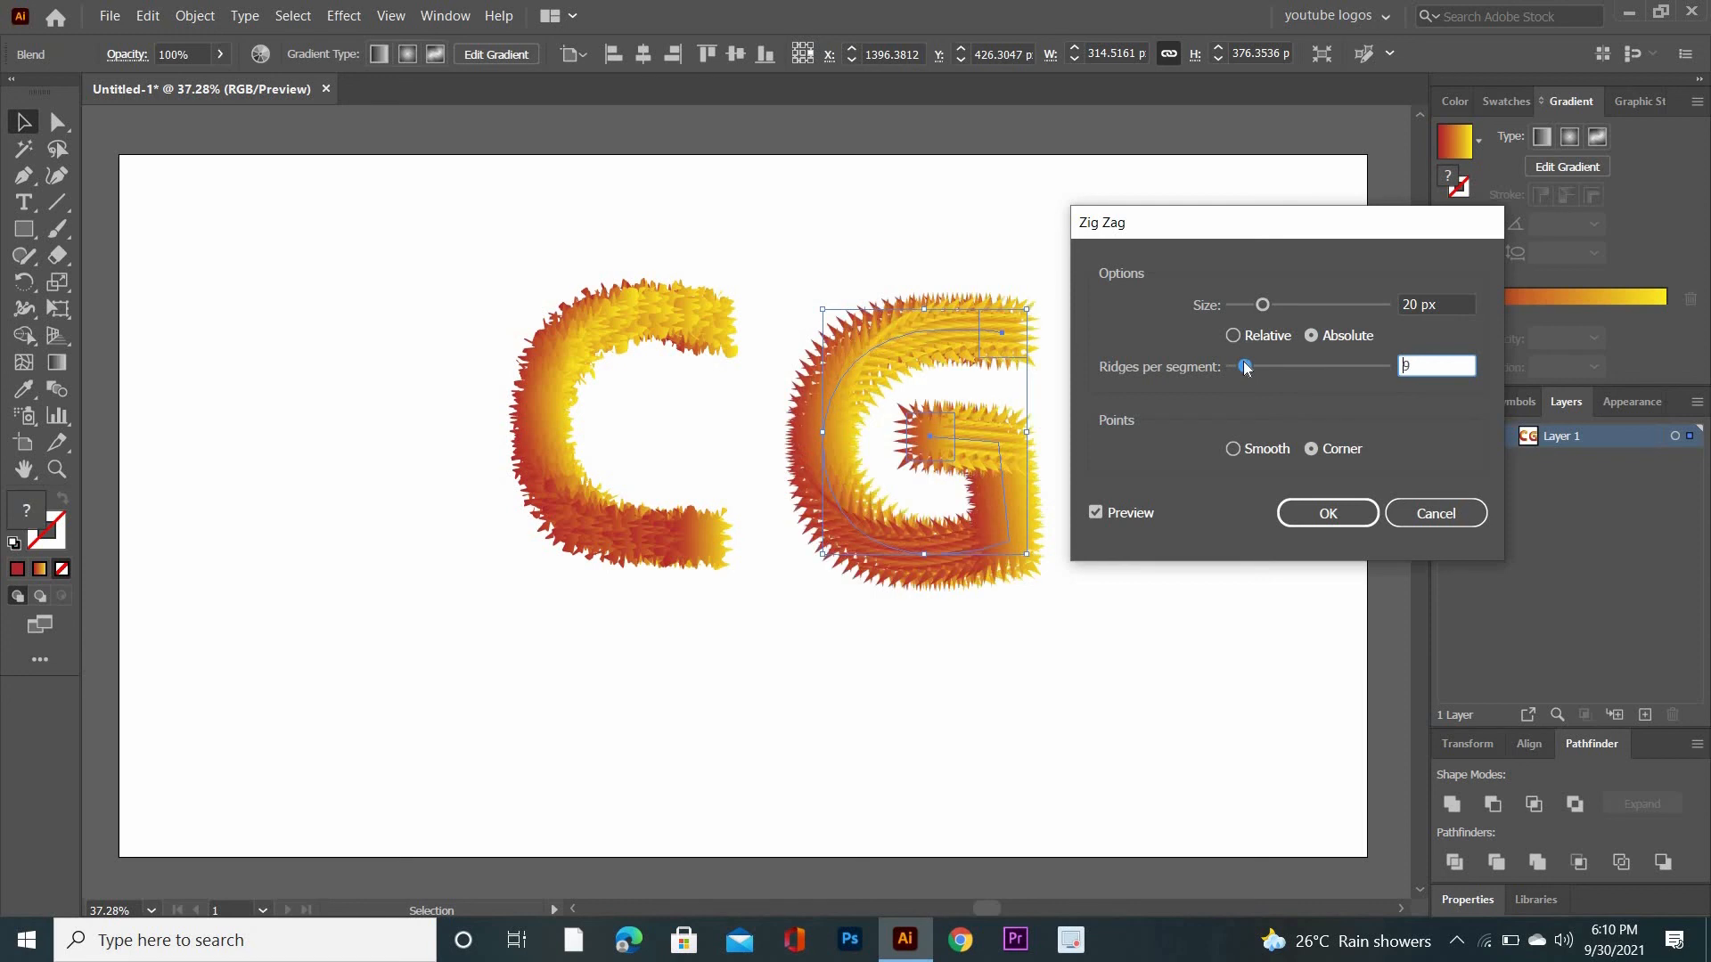
{"action": "left_click", "coordinate": [1330, 514]}
{"action": "left_click", "coordinate": [531, 719]}
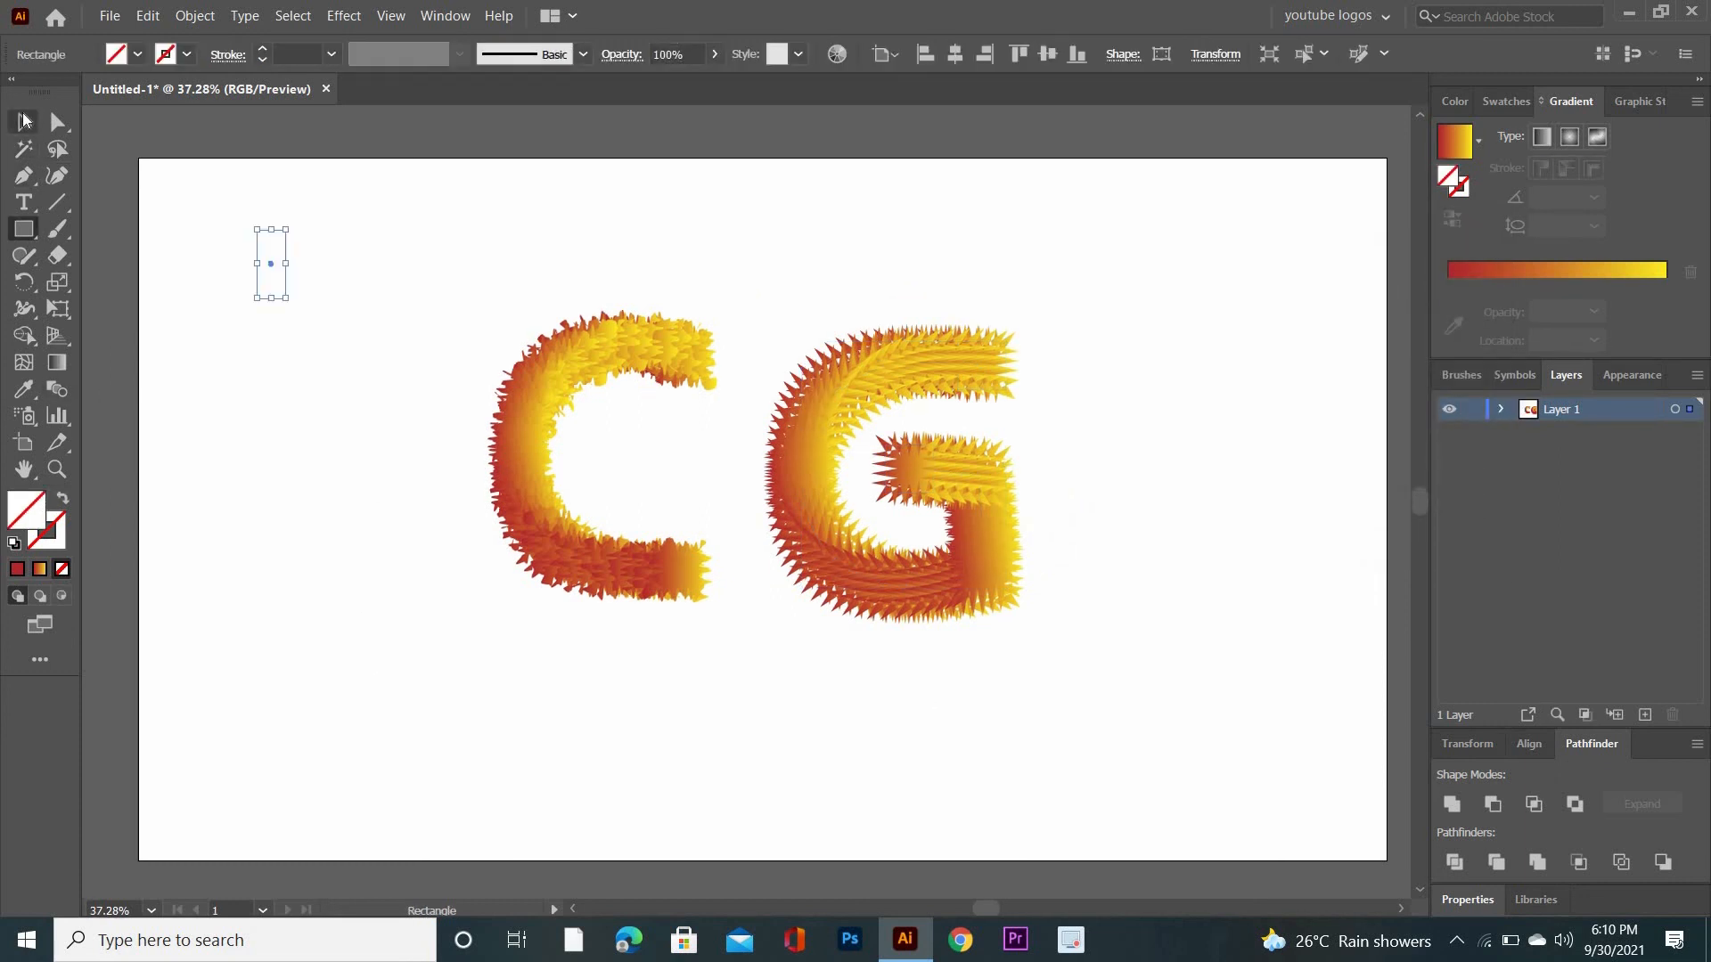
{"action": "left_click", "coordinate": [24, 120]}
{"action": "left_click", "coordinate": [186, 147]}
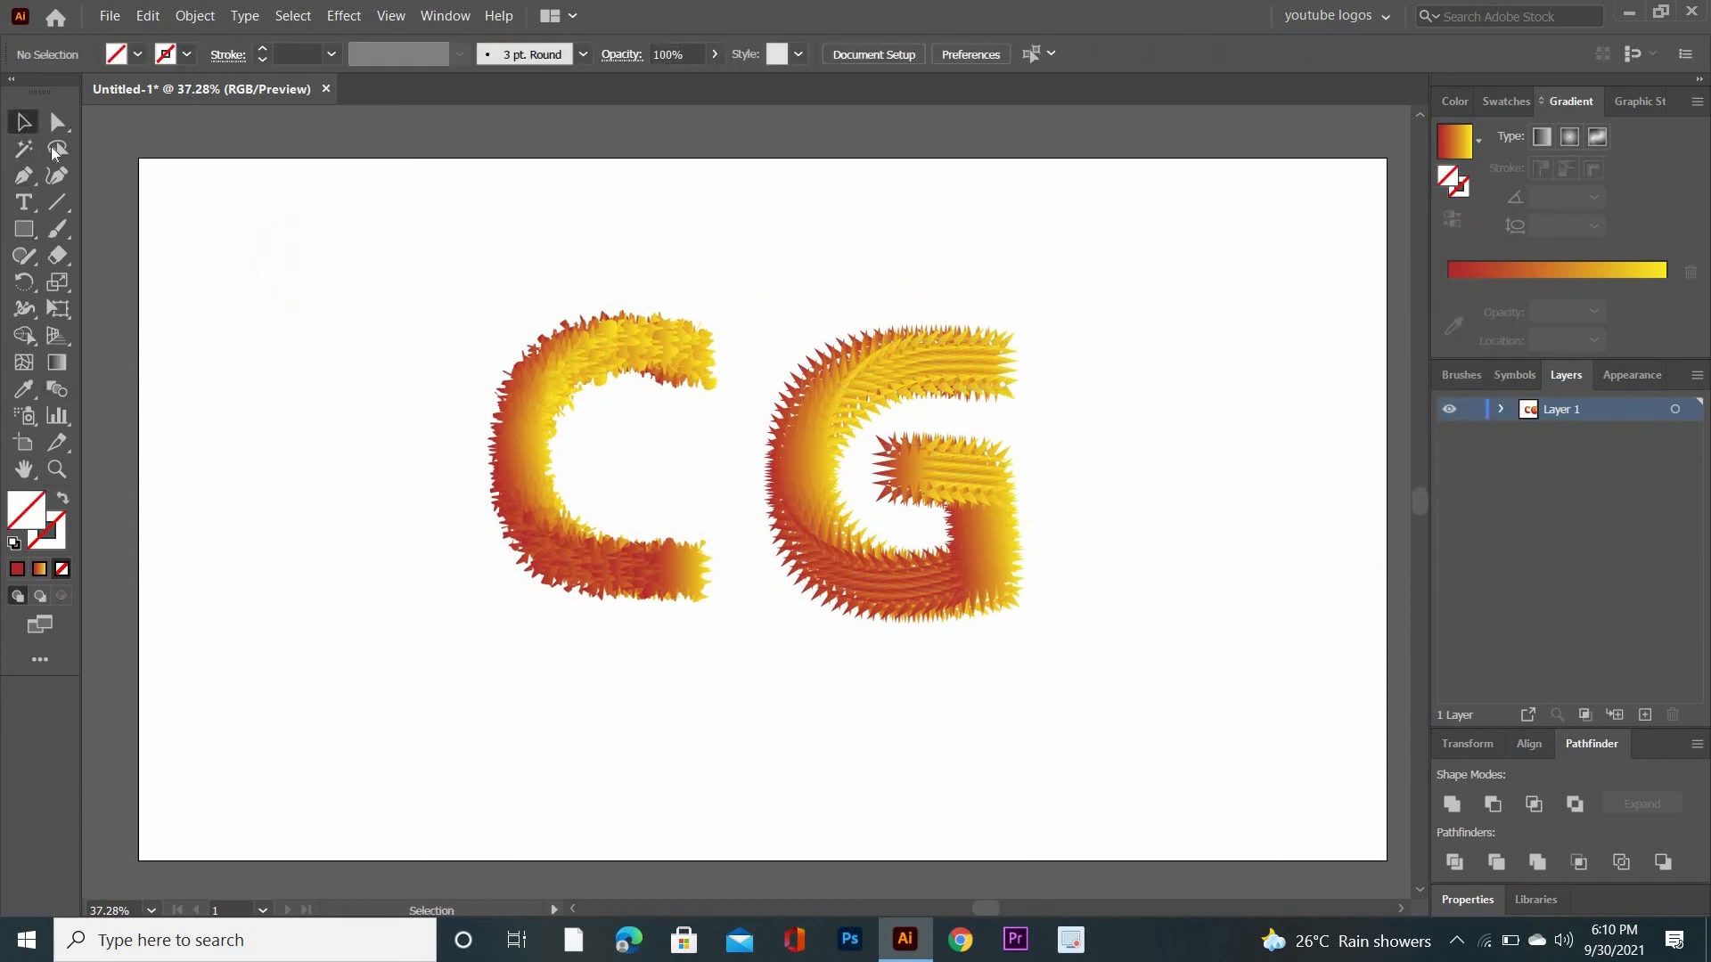
- Draw a rectangle that covers the whole artboard, from its upper-left to its lower-right corner
{"action": "left_click", "coordinate": [20, 229]}
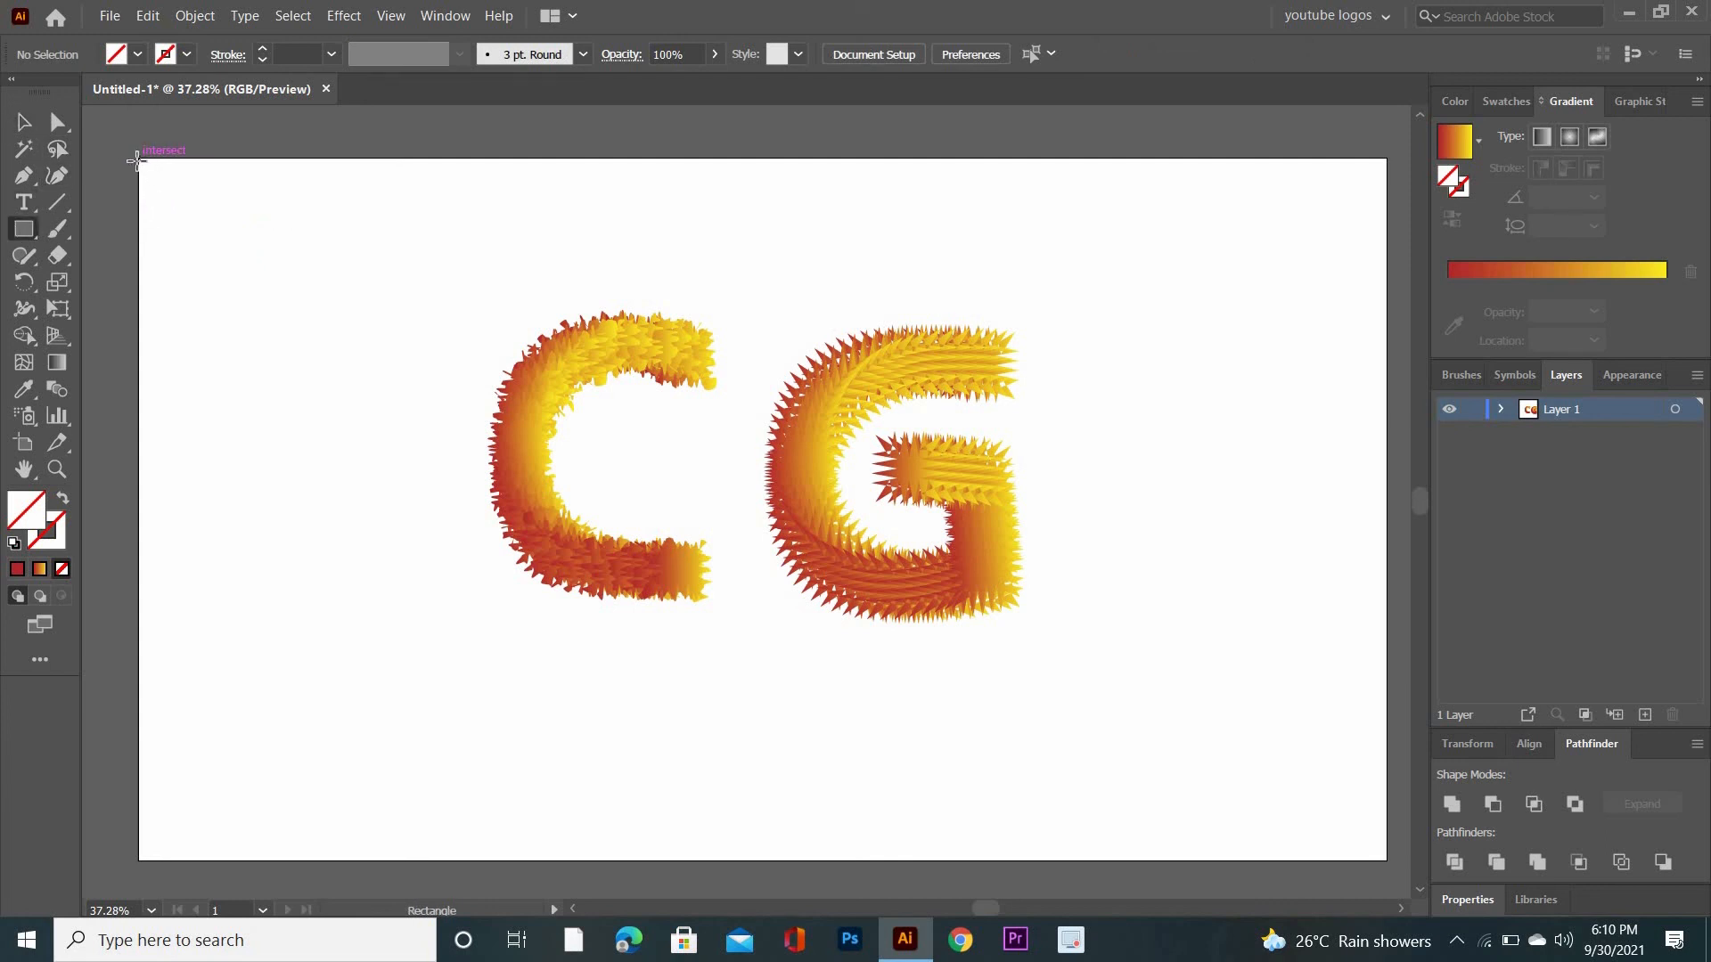
{"action": "left_click_drag", "start_coordinate": [136, 159], "coordinate": [1209, 860]}
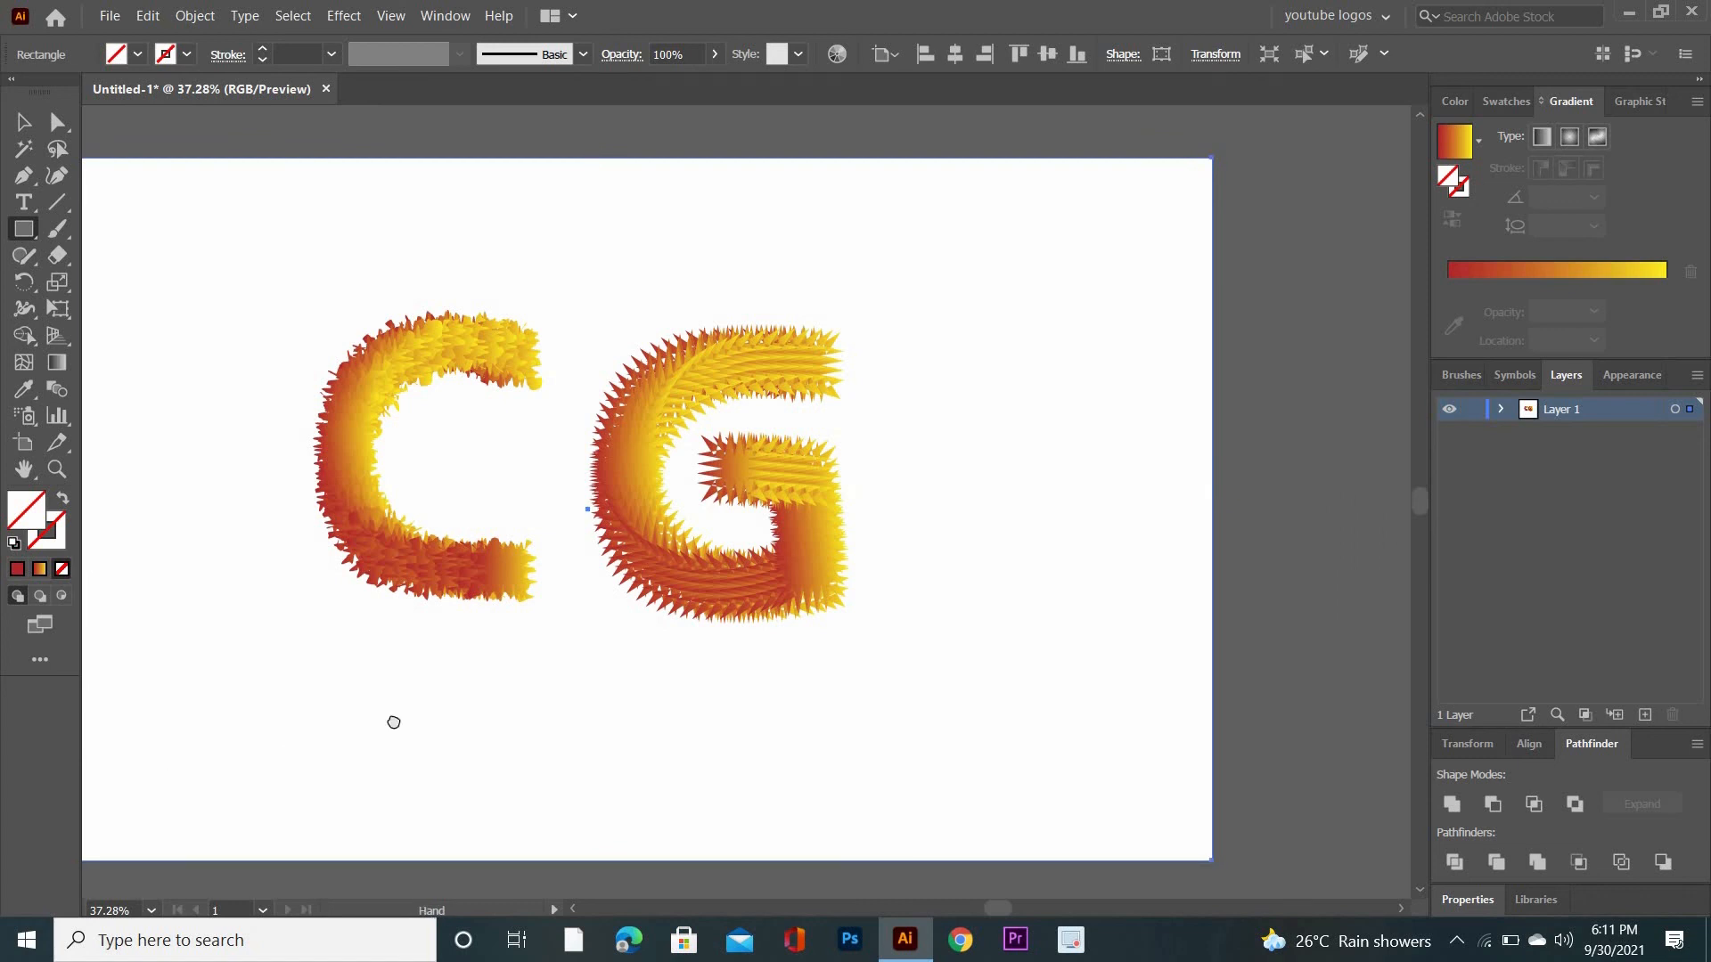
{"action": "left_click_drag", "start_coordinate": [462, 721], "coordinate": [561, 723]}
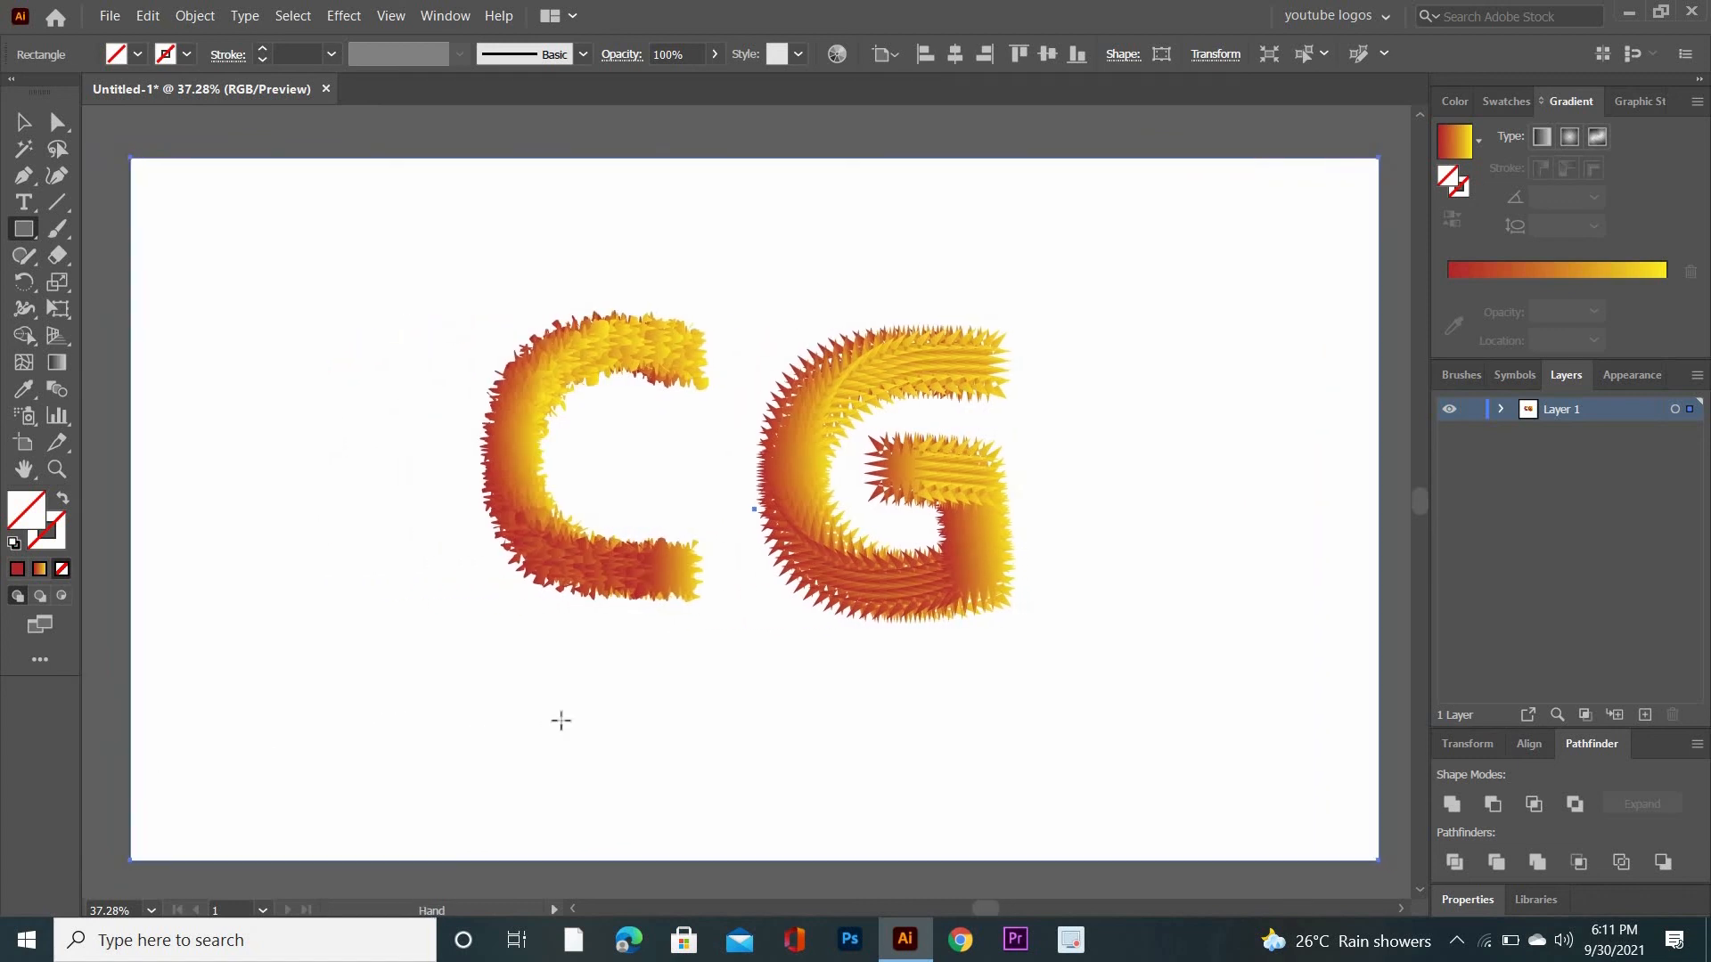
- Fill the artboard-sized rectangle with the turquoise colour 1EC7D3
{"action": "double_click", "coordinate": [24, 521]}
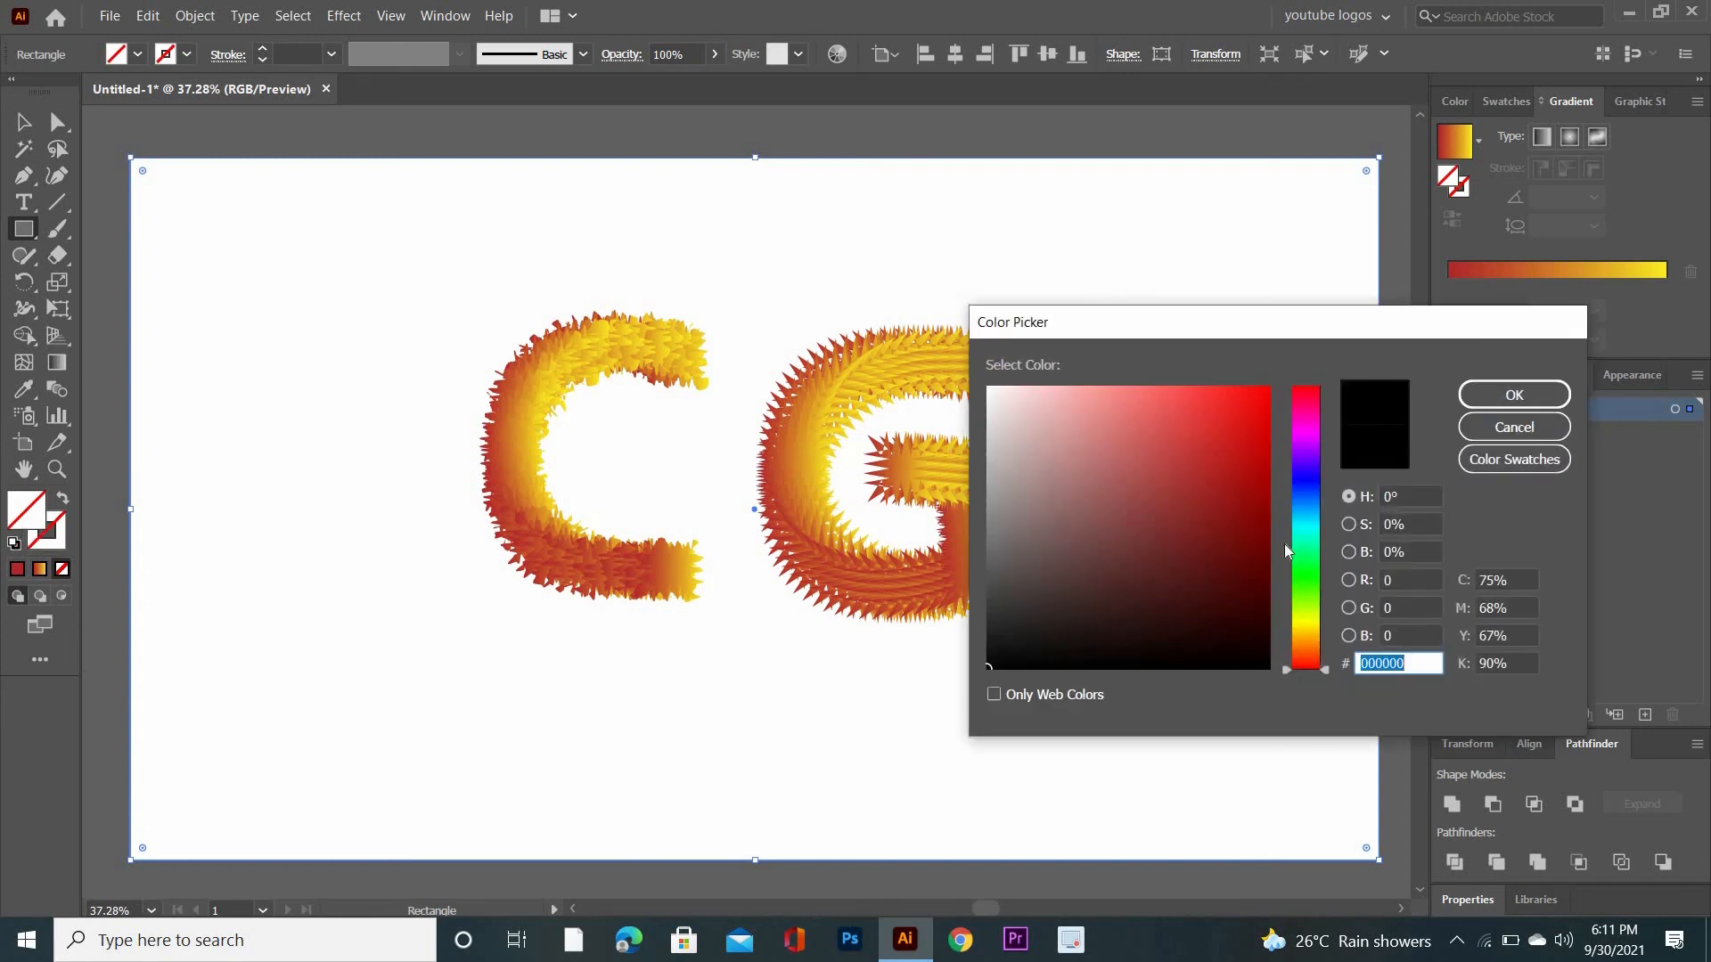
{"action": "left_click", "coordinate": [1309, 482]}
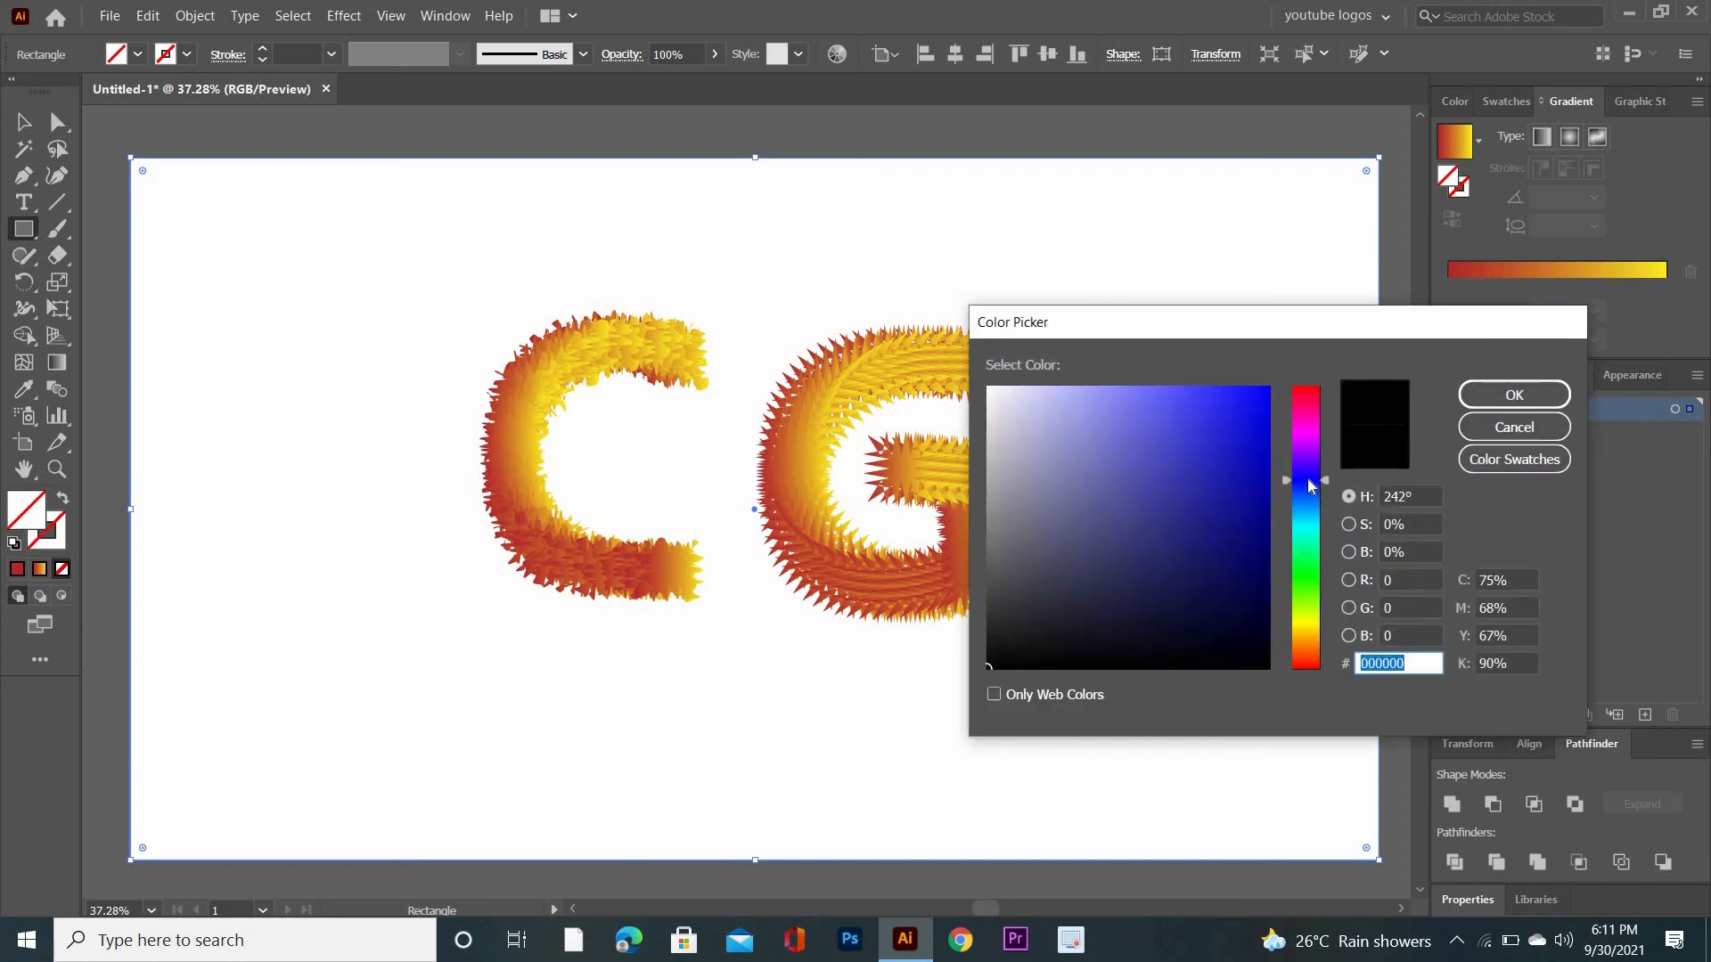
{"action": "left_click", "coordinate": [1306, 526]}
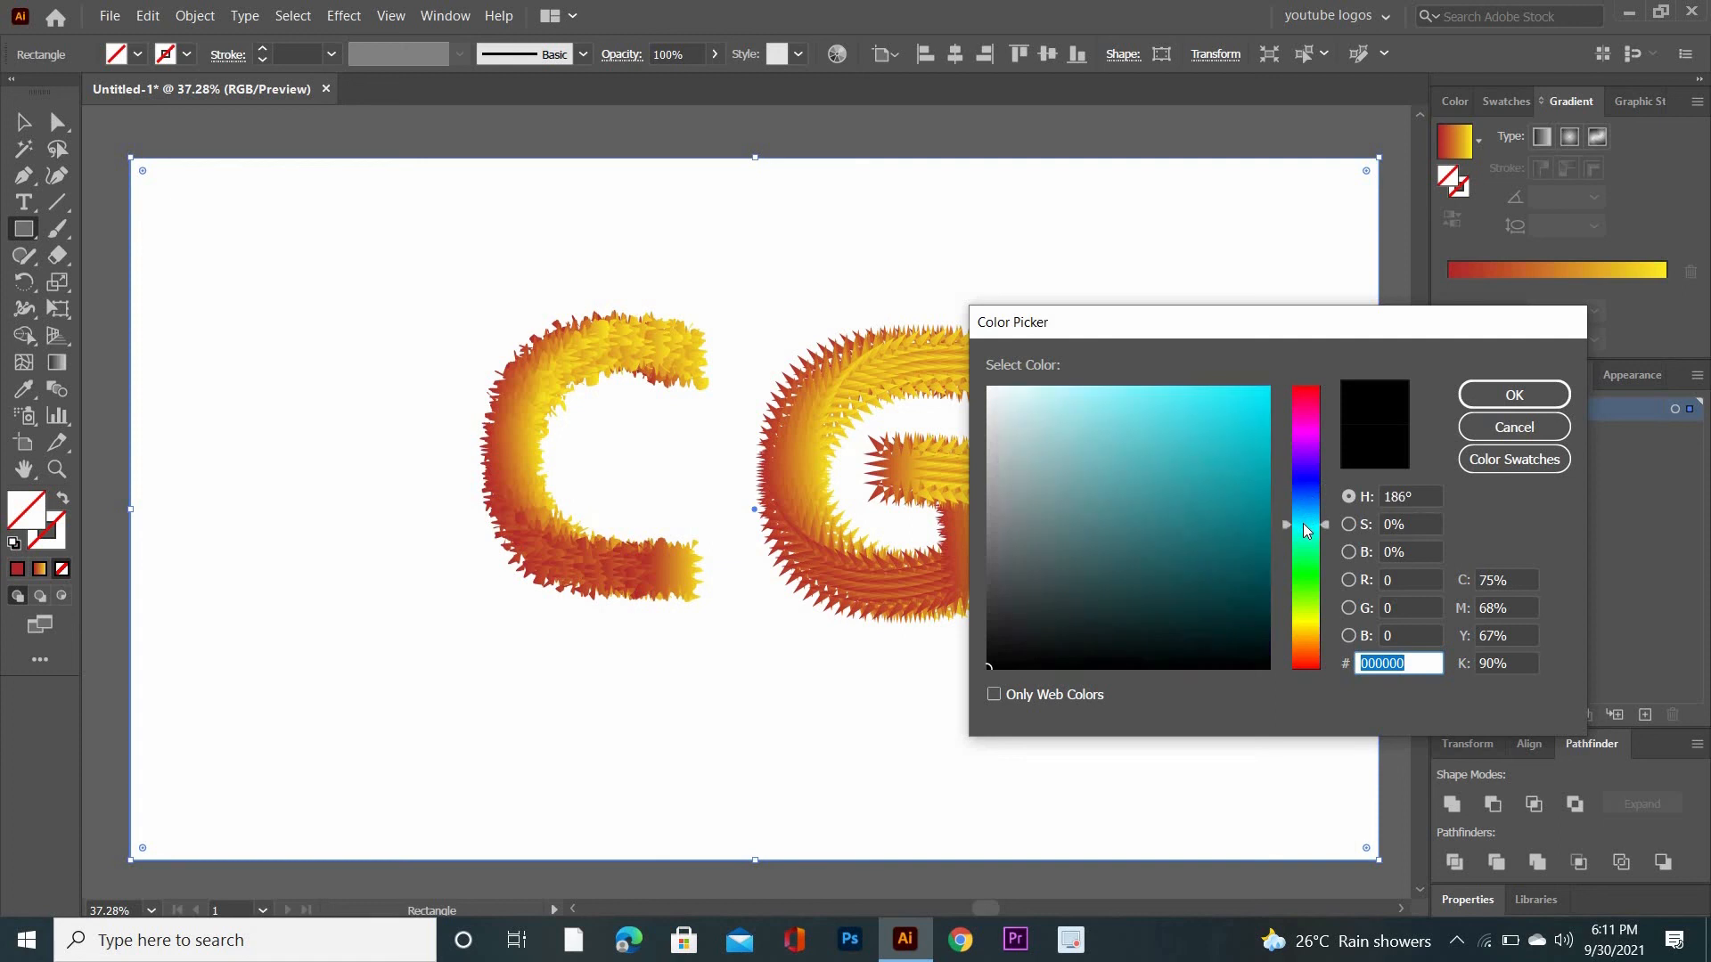
{"action": "left_click", "coordinate": [1232, 432]}
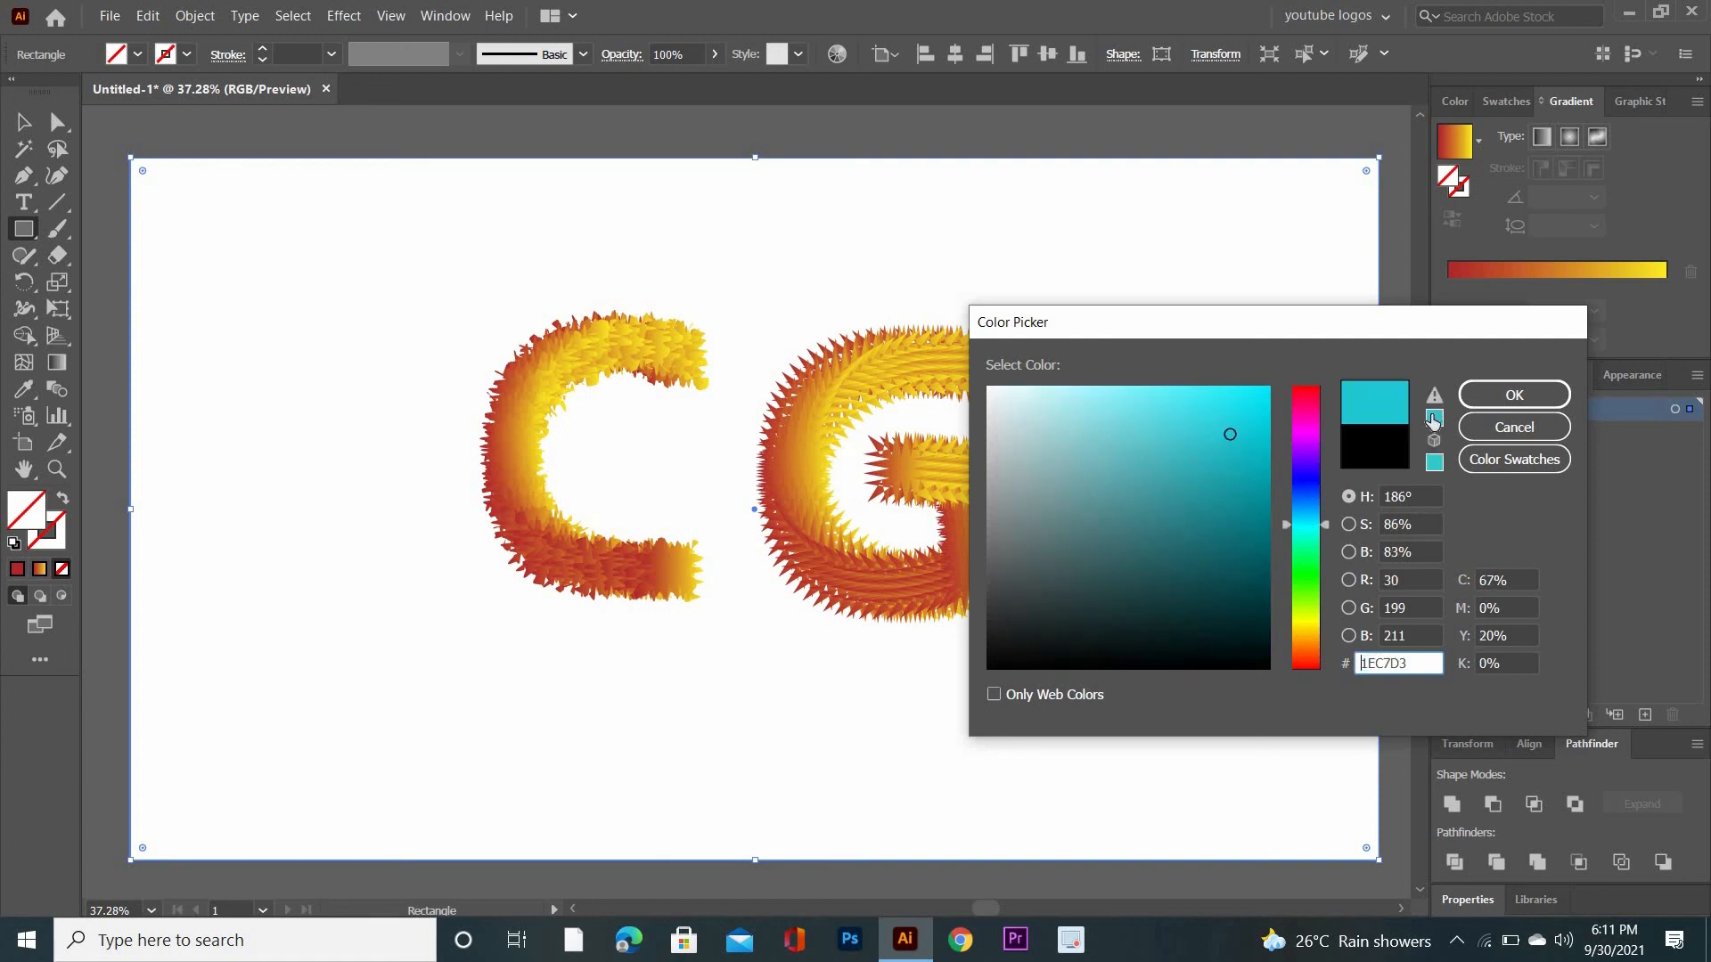
{"action": "left_click", "coordinate": [1514, 395]}
- Send the turquoise rectangle to the back, behind the C and G letters
{"action": "right_click", "coordinate": [968, 447]}
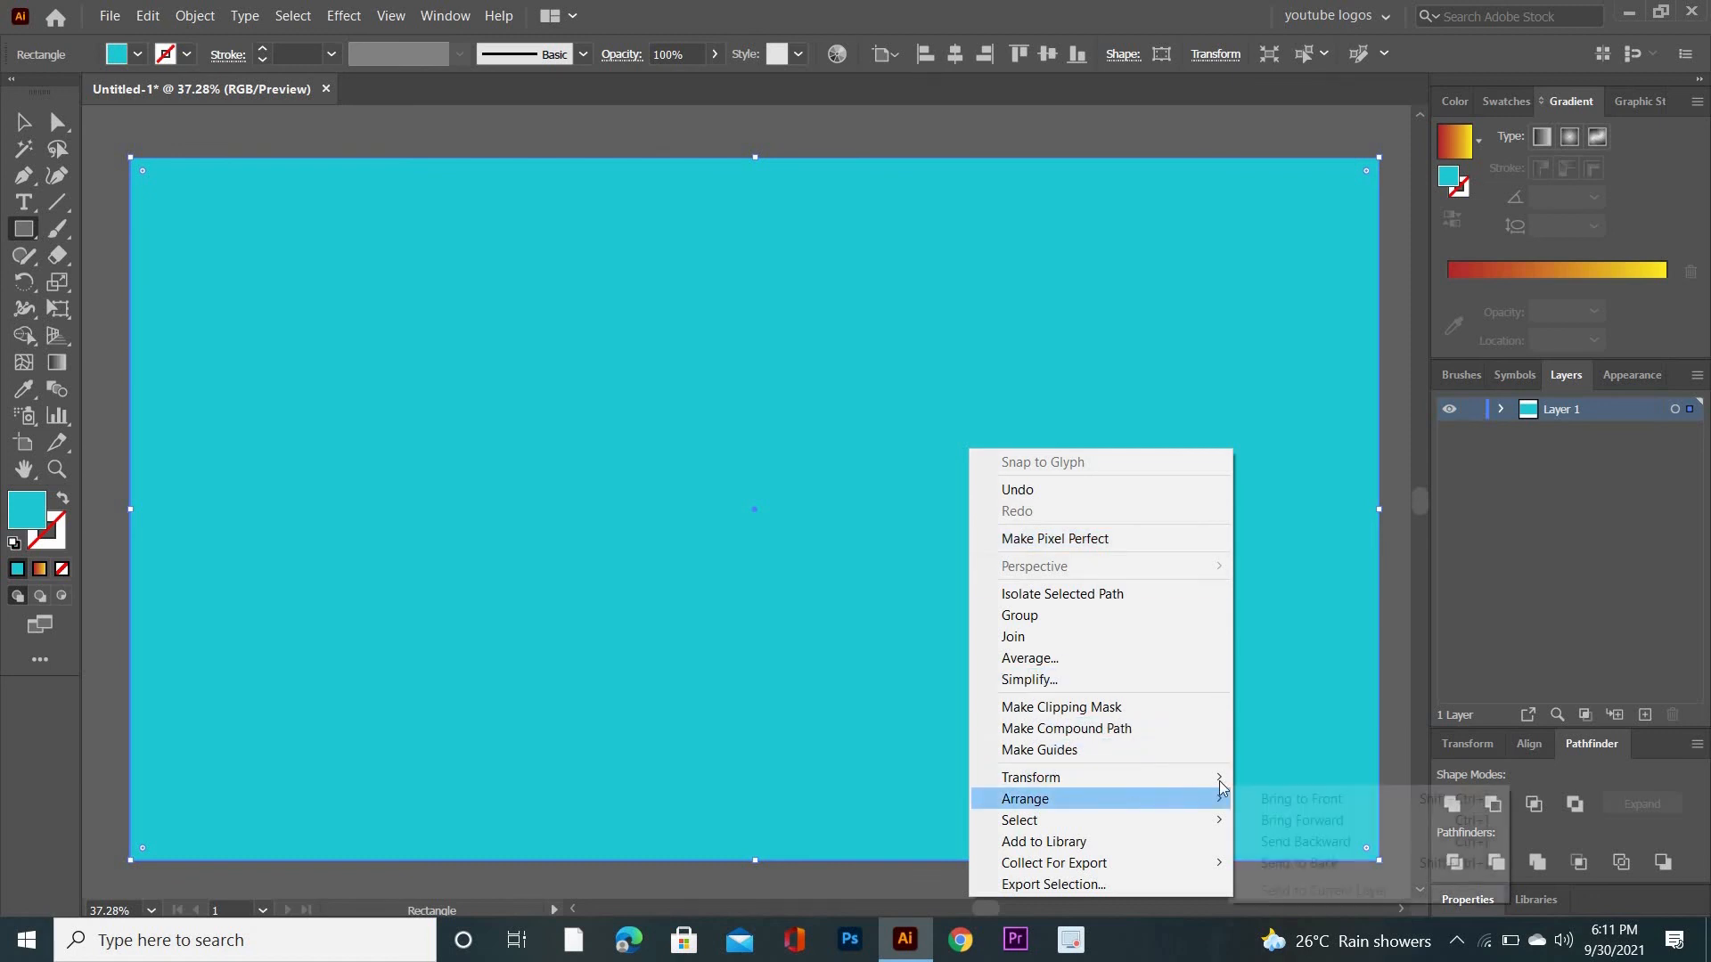
{"action": "mouse_move", "coordinate": [1232, 807]}
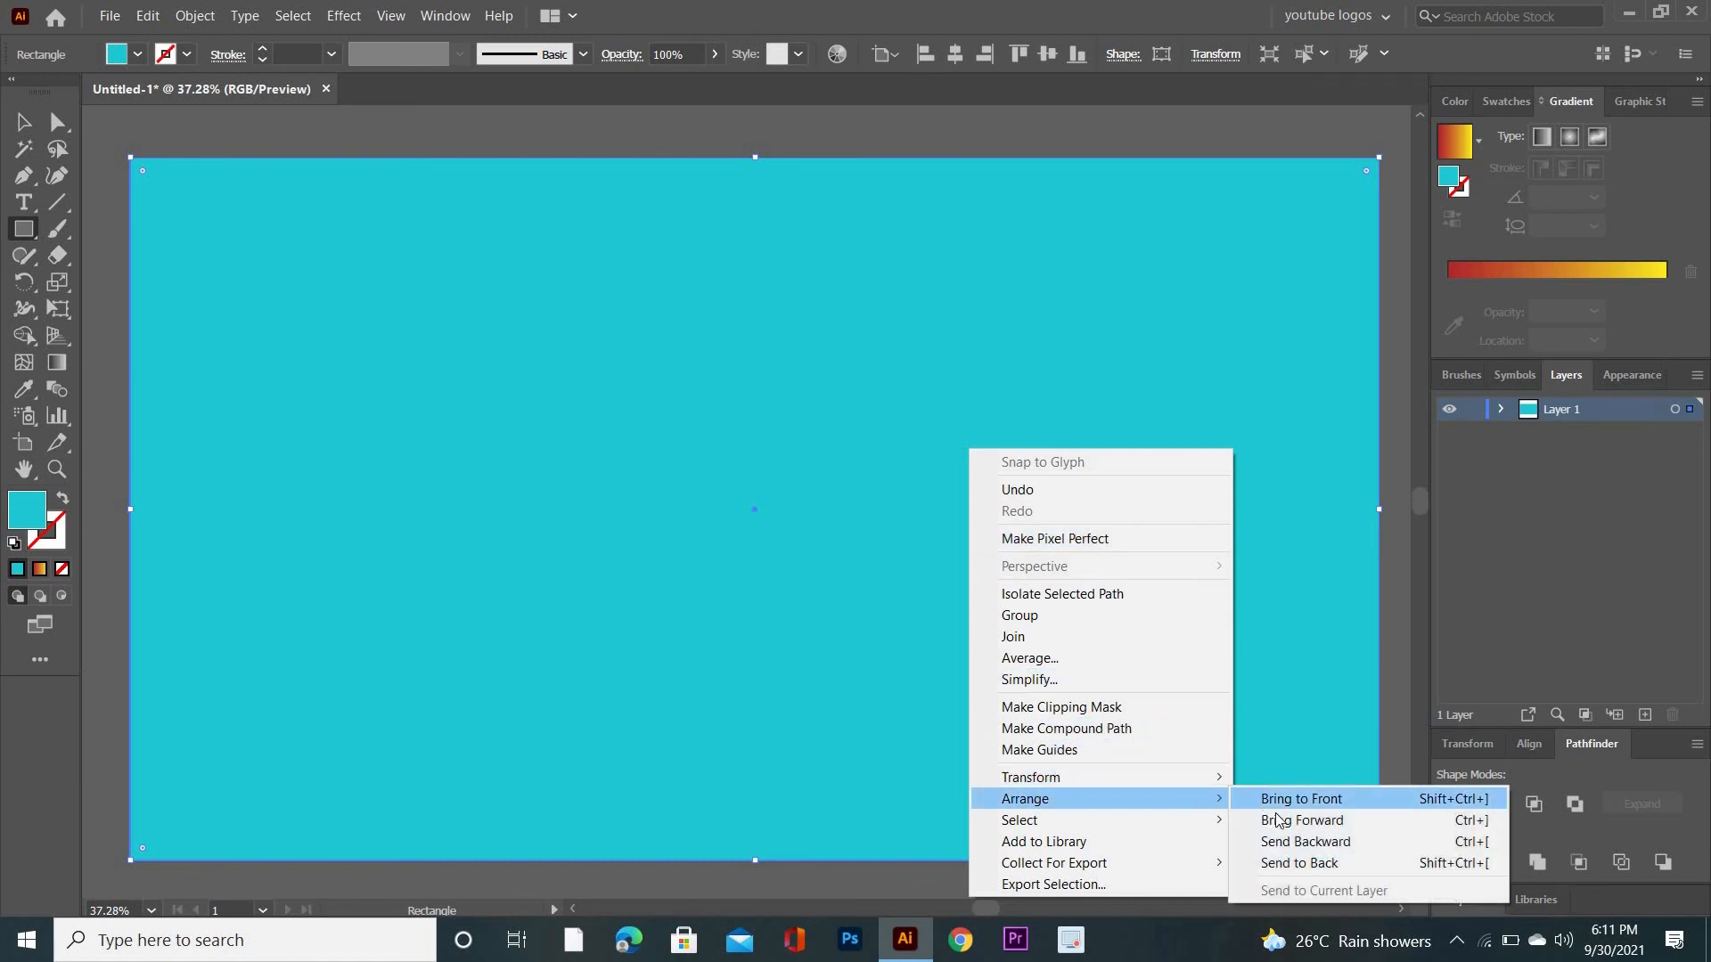
{"action": "left_click", "coordinate": [1305, 862]}
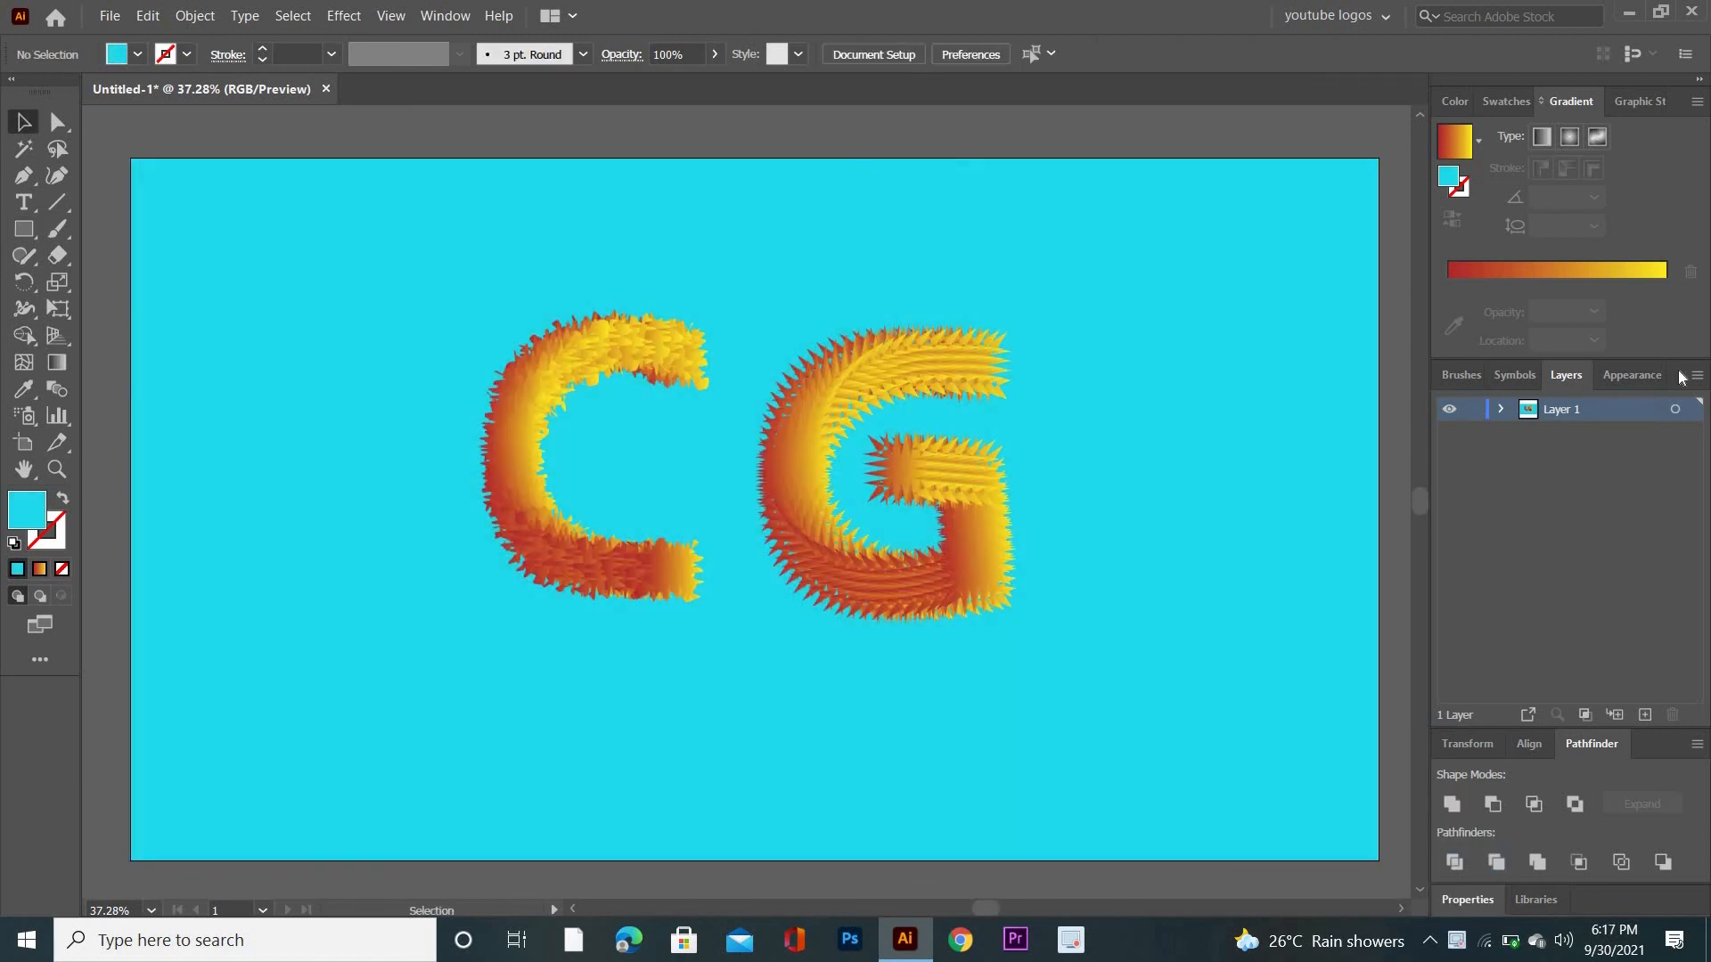